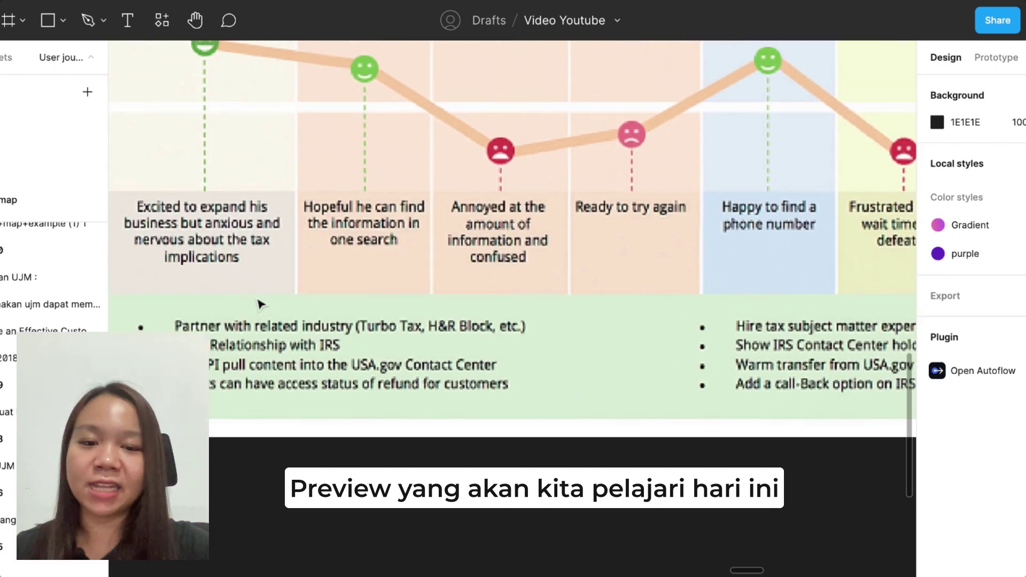
Scroll the canvas to show the 'Apa itu User Journey Map ?' slide beside the Jumping Jamie map.
scroll(259, 301, "up", 2)
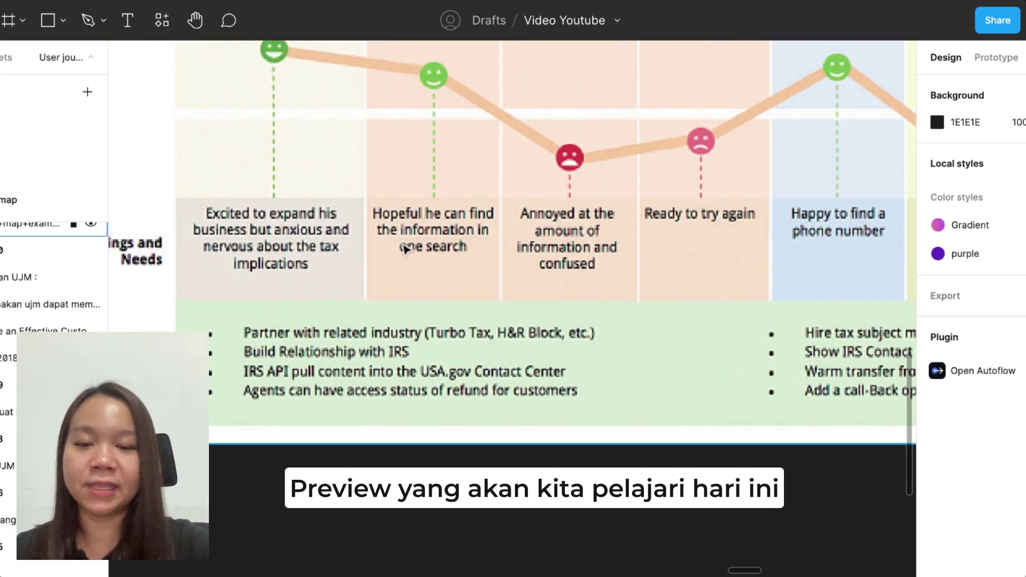
scroll(402, 244, "right", 3)
scroll(401, 244, "up", 2)
scroll(401, 245, "up", 2)
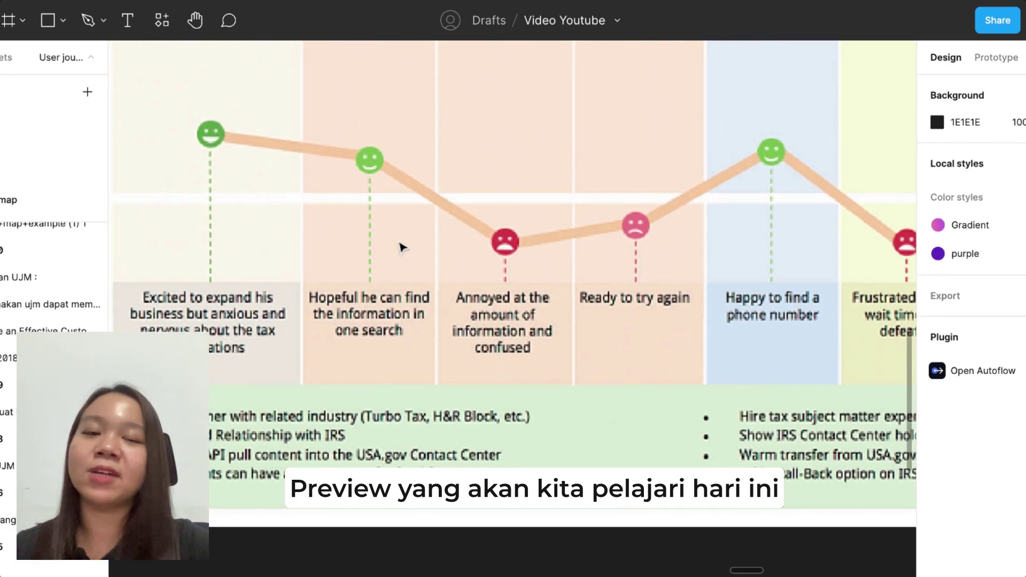
scroll(401, 245, "down", 1, "ctrl")
scroll(402, 246, "down", 4)
scroll(401, 245, "left", 4)
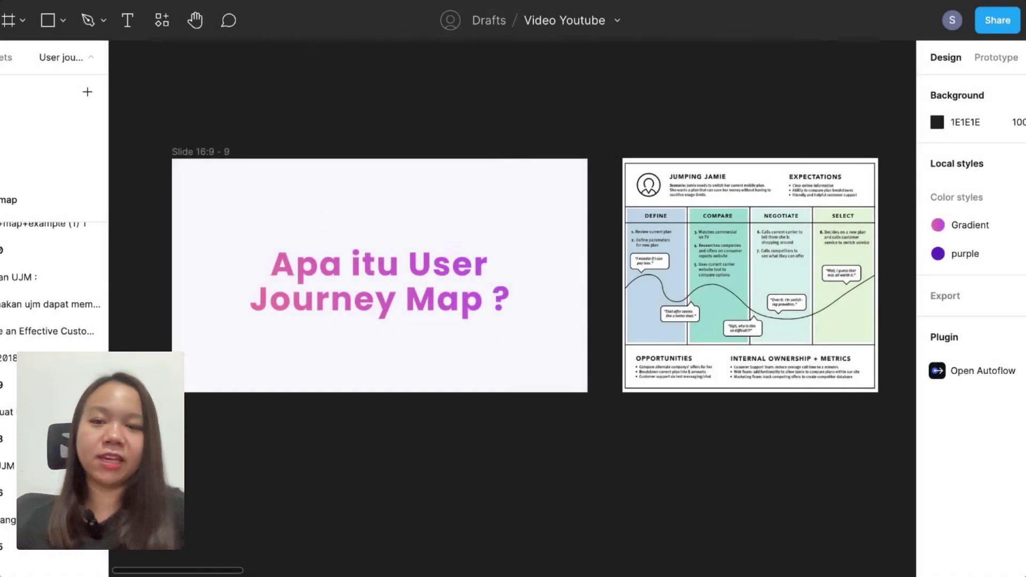
scroll(755, 206, "up", 3)
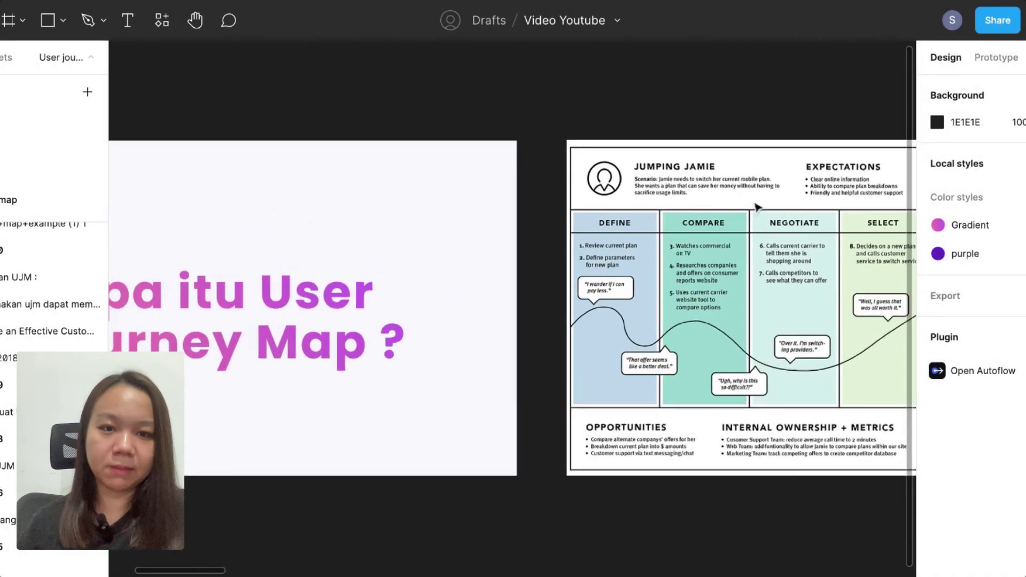
scroll(726, 187, "up", 3)
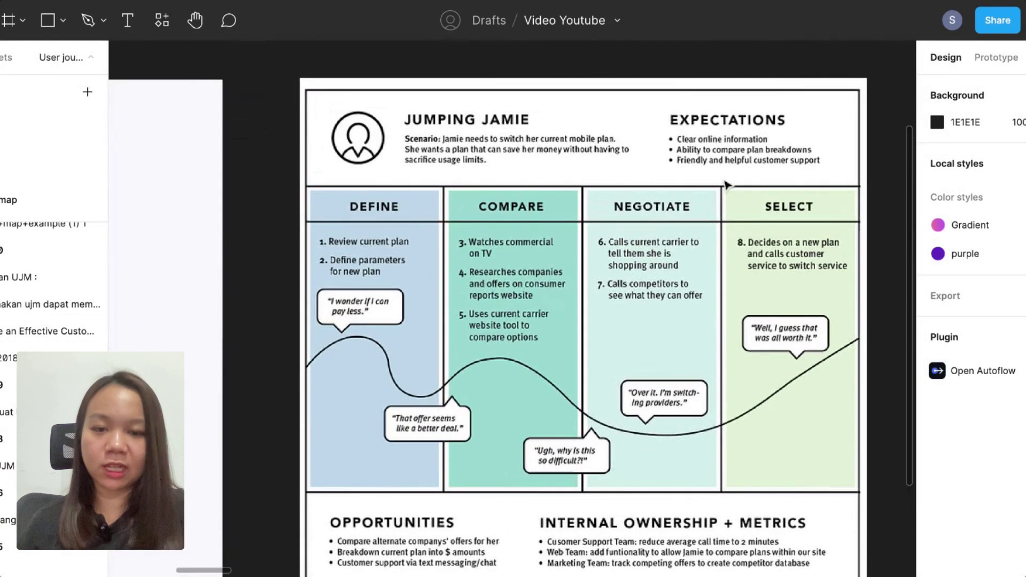
scroll(726, 185, "down", 3)
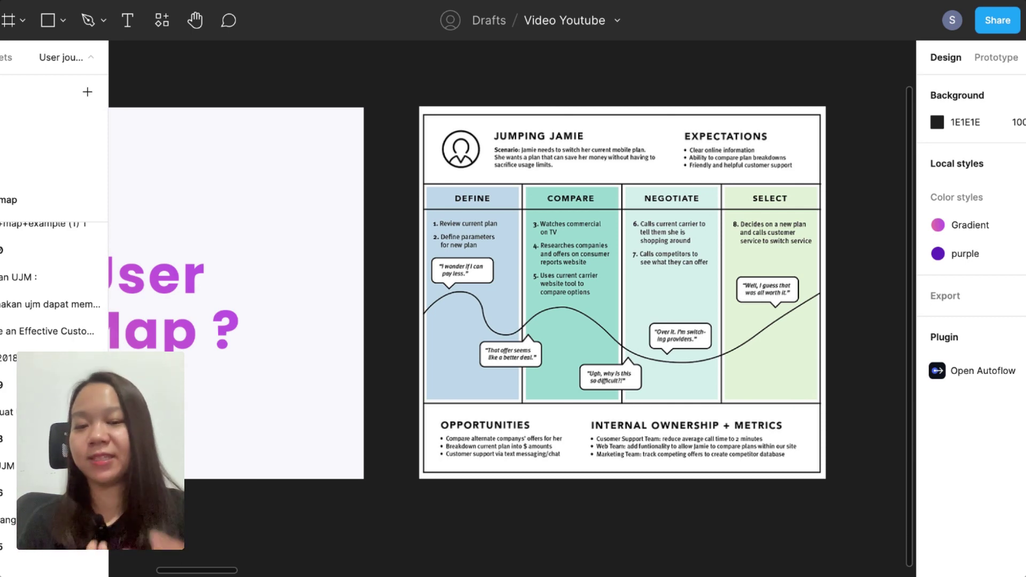
scroll(720, 178, "up", 3)
scroll(720, 178, "up", 2)
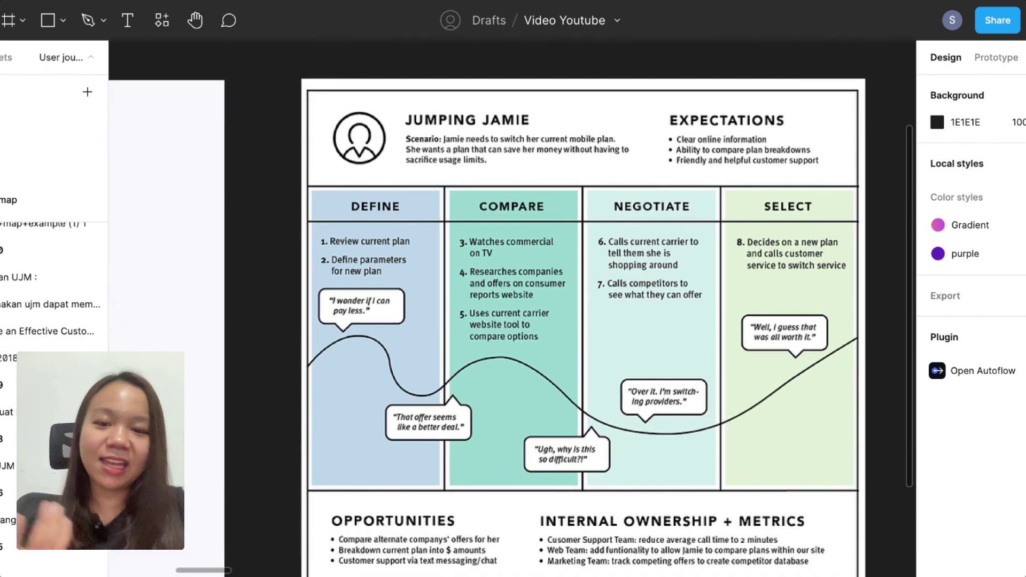
scroll(720, 178, "down", 2)
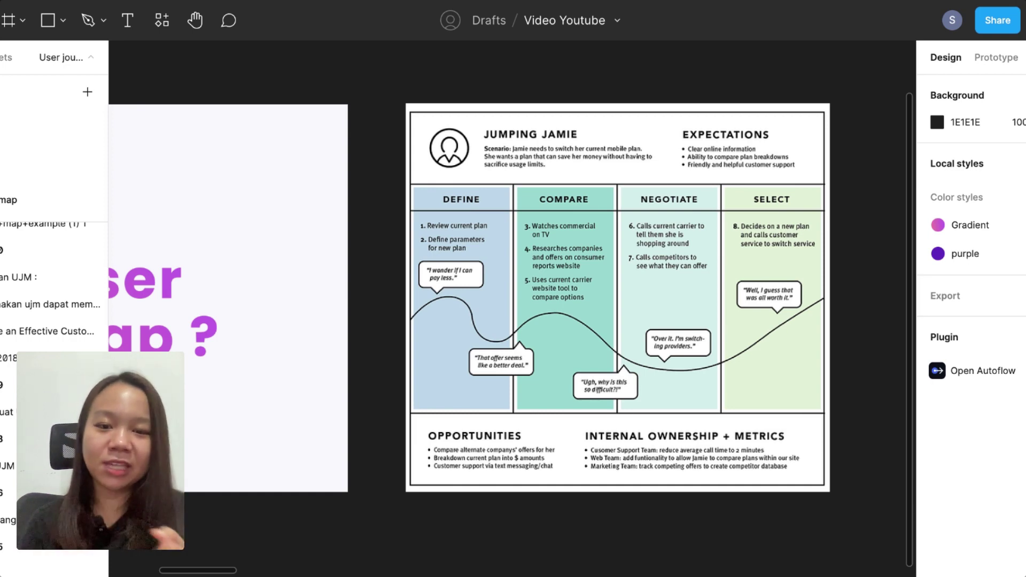
Pan past the Jamie map to the 'Kenapa kita perlu User Journey Map ?' and 'Pengunaan UJM :' slides.
scroll(719, 178, "up", 2)
scroll(719, 177, "up", 2)
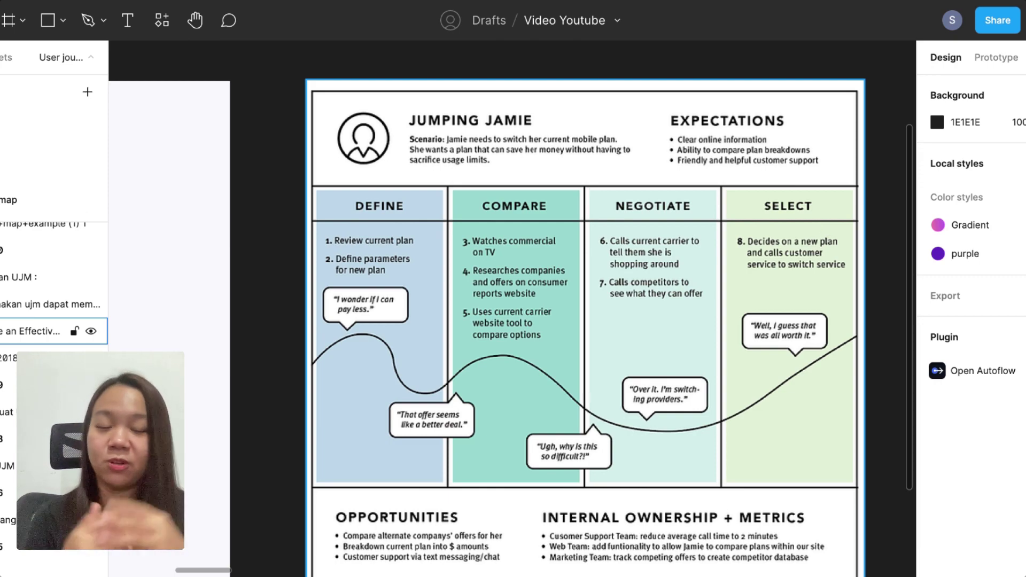
scroll(815, 224, "down", 5)
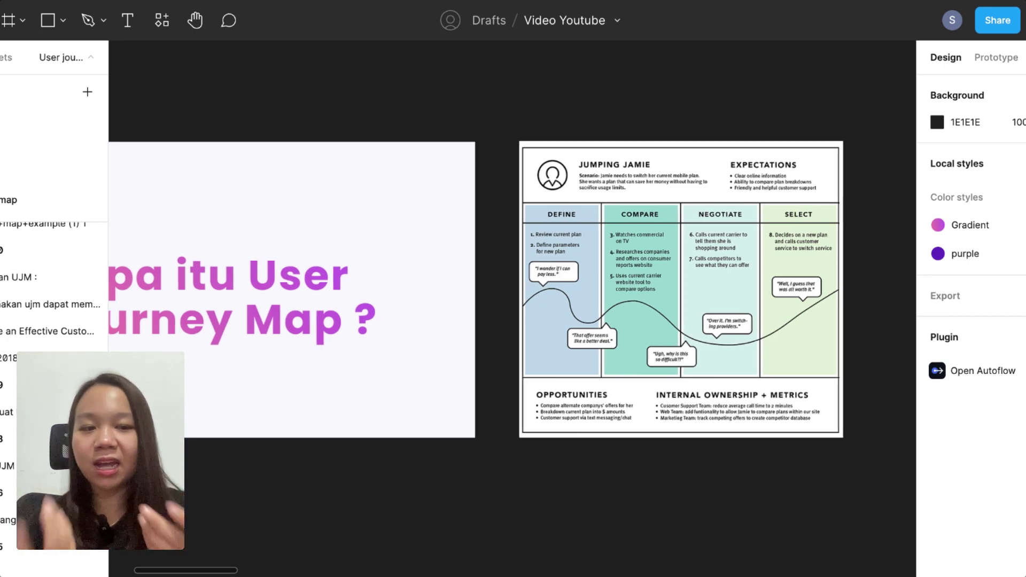
scroll(806, 223, "right", 3)
scroll(658, 199, "down", 1)
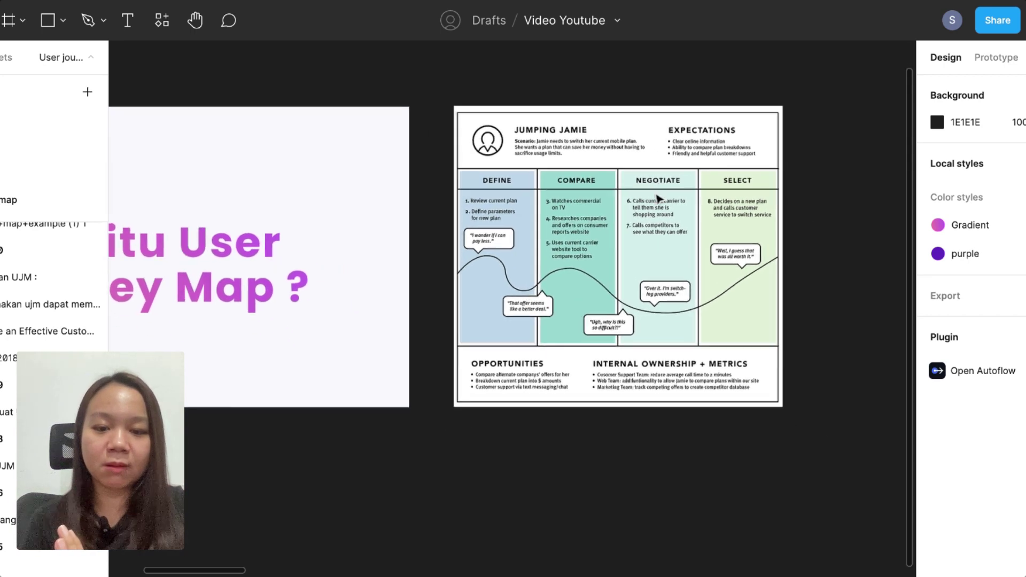
scroll(499, 344, "down", 3)
scroll(499, 344, "up", 3)
scroll(499, 344, "right", 3)
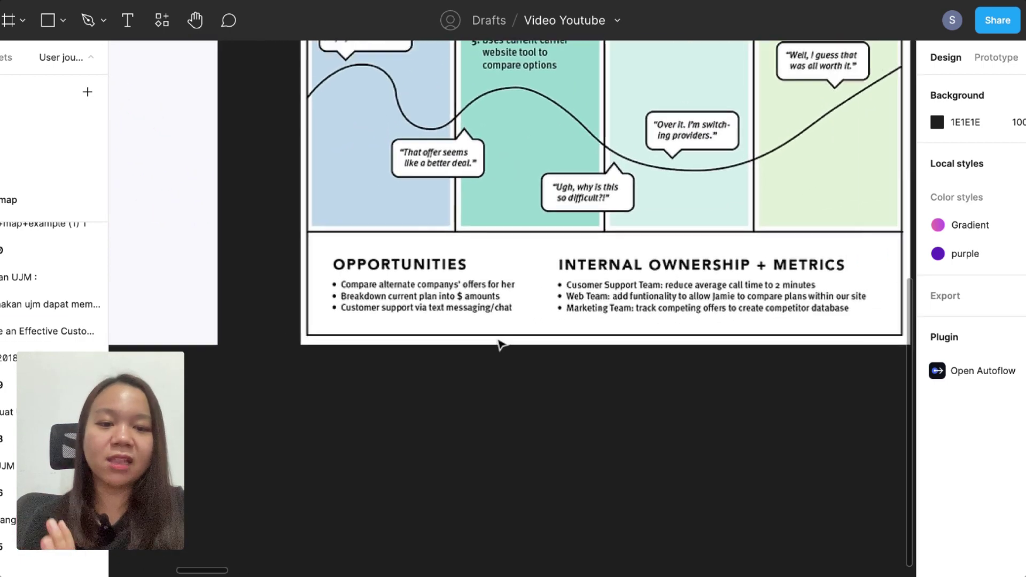
scroll(498, 344, "up", 2)
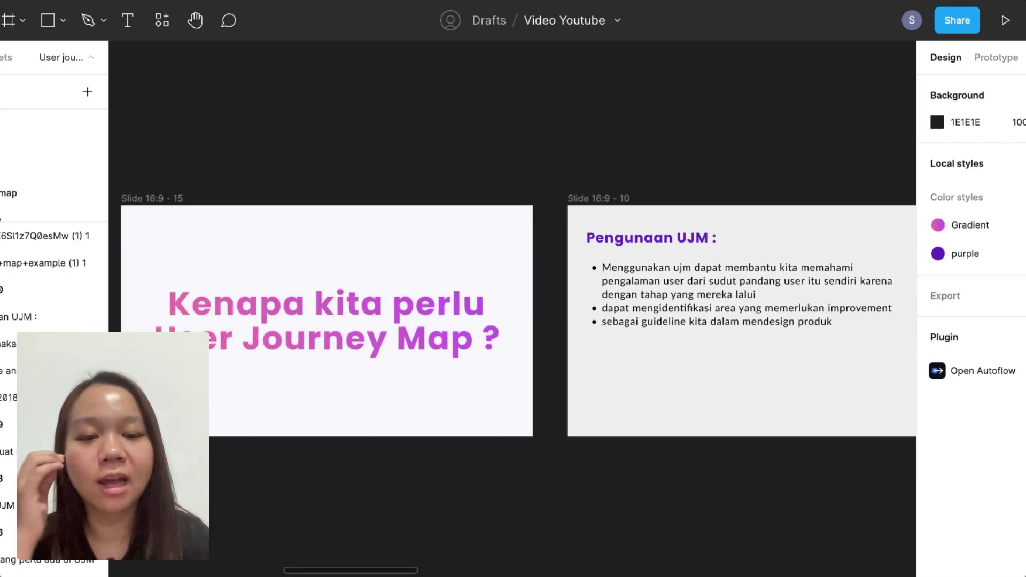
Pan right to the 'Apa aja yang perlu ada di UJM' slide and its journey map template.
scroll(513, 299, "down", 3)
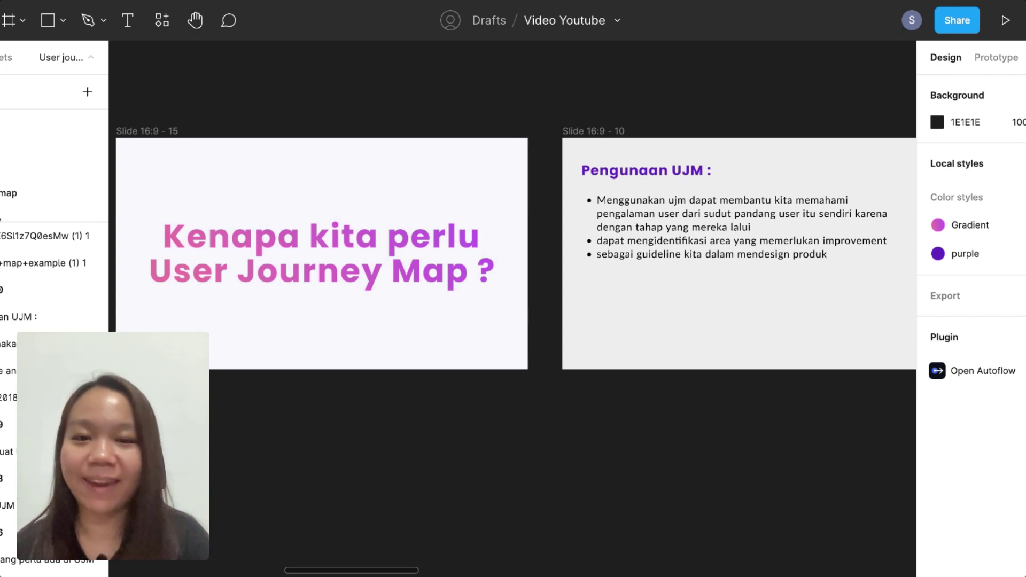
scroll(513, 299, "right", 2)
scroll(513, 299, "up", 2)
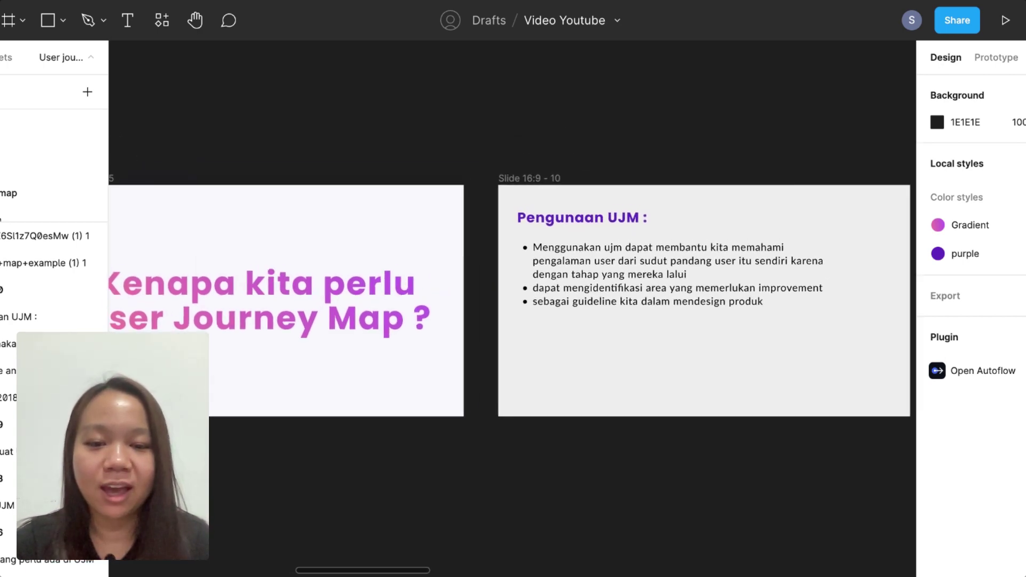
scroll(561, 315, "up", 2)
scroll(561, 315, "up", 2)
scroll(561, 315, "up", 2)
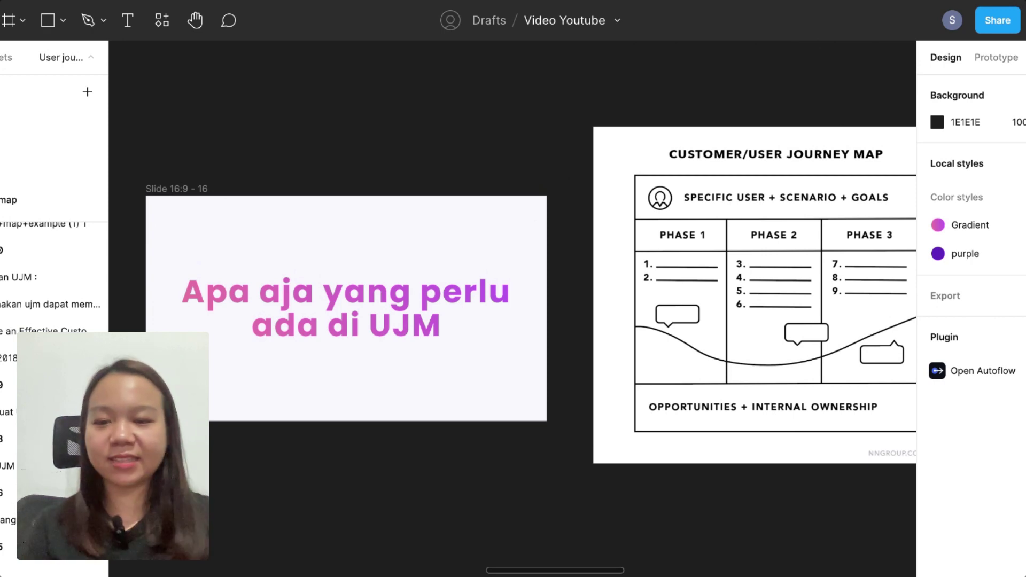
Zoom into the template so the 'Specific User + Scenario + Goals' row and phases 1–3 are readable.
scroll(513, 304, "right", 1)
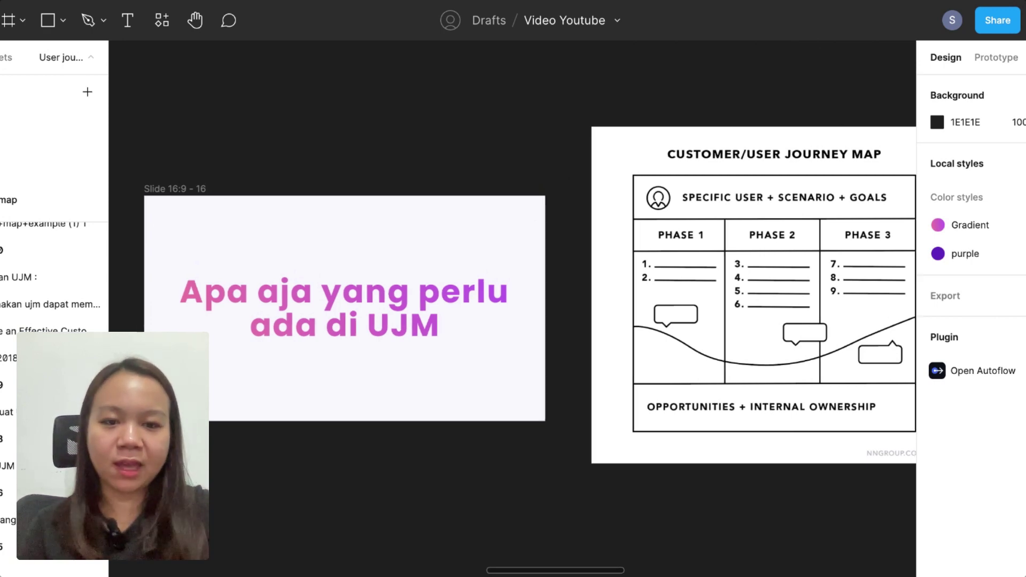
scroll(513, 305, "right", 5)
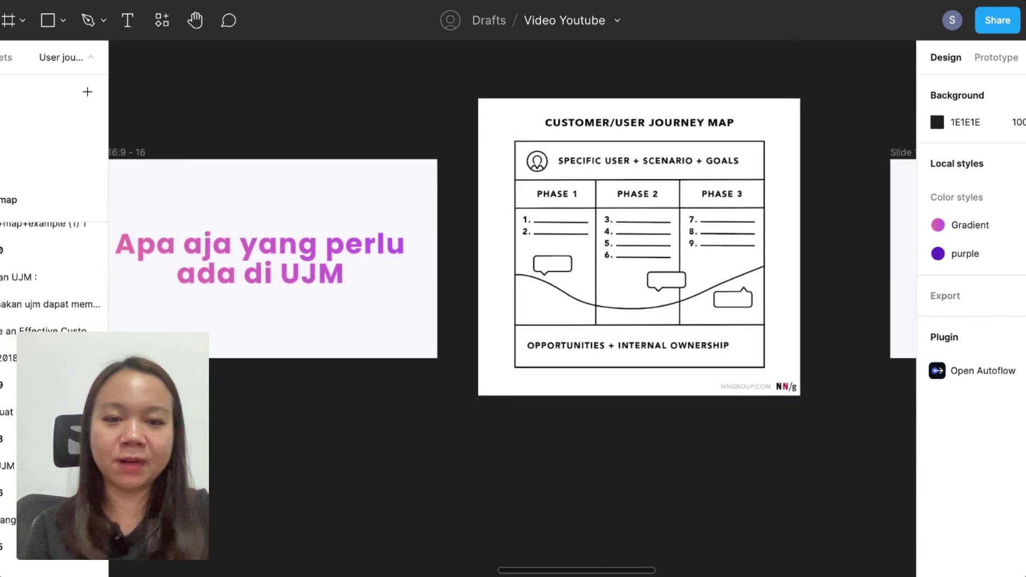
scroll(776, 112, "up", 2)
scroll(724, 159, "up", 2)
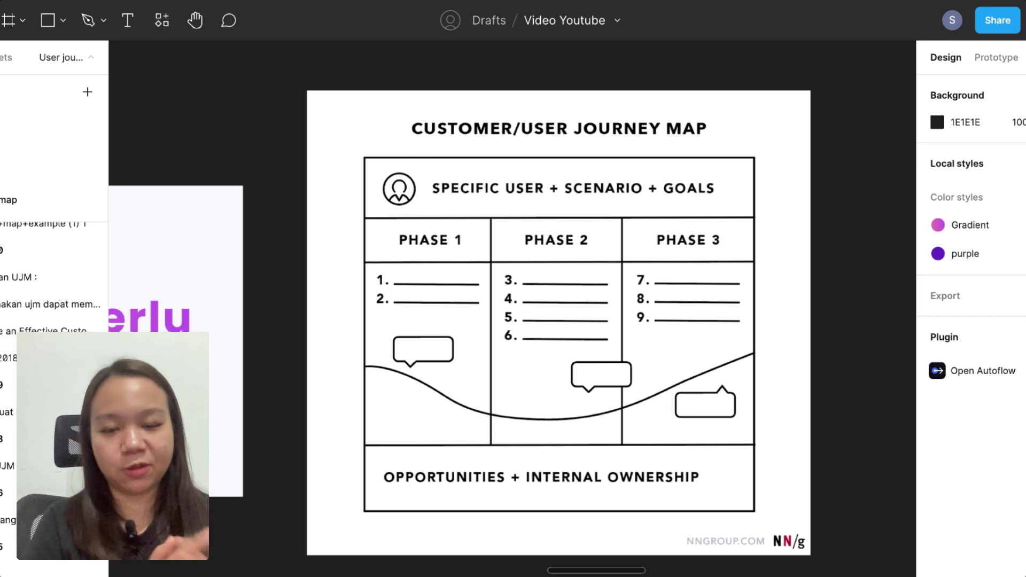
scroll(641, 239, "up", 3)
scroll(642, 239, "up", 3)
scroll(642, 240, "up", 2)
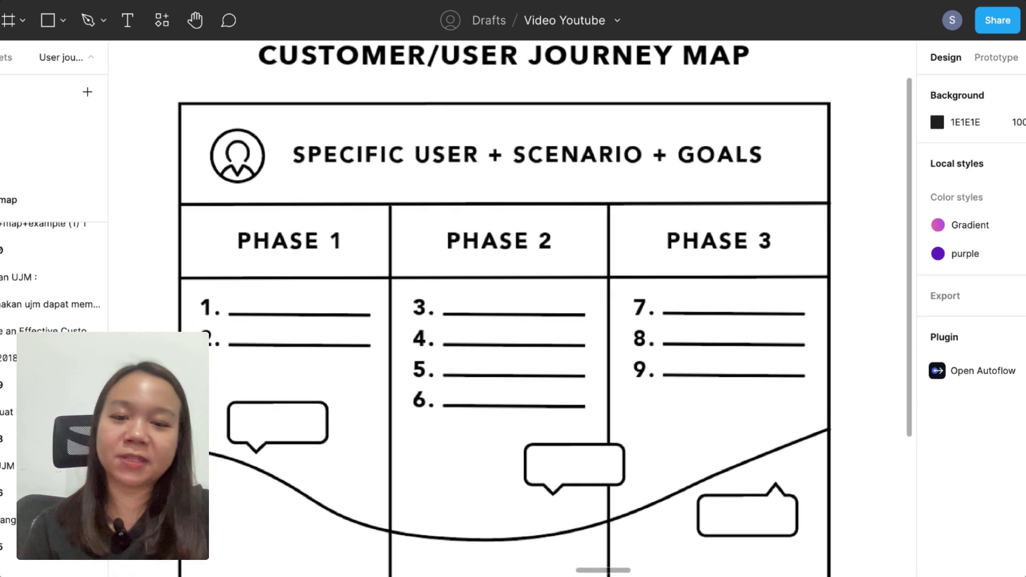
scroll(542, 160, "left", 1)
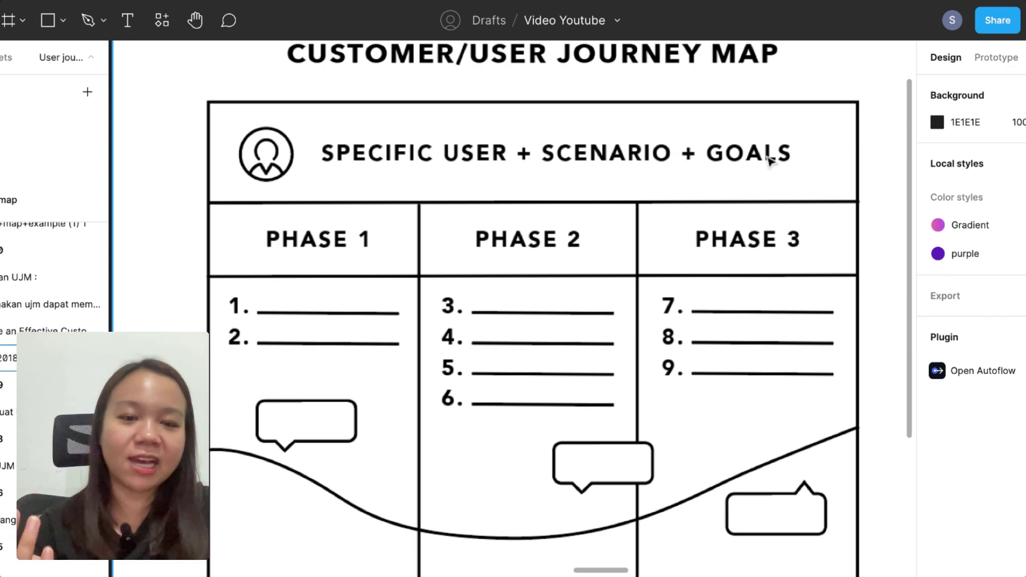
scroll(762, 138, "down", 3)
scroll(763, 138, "down", 3)
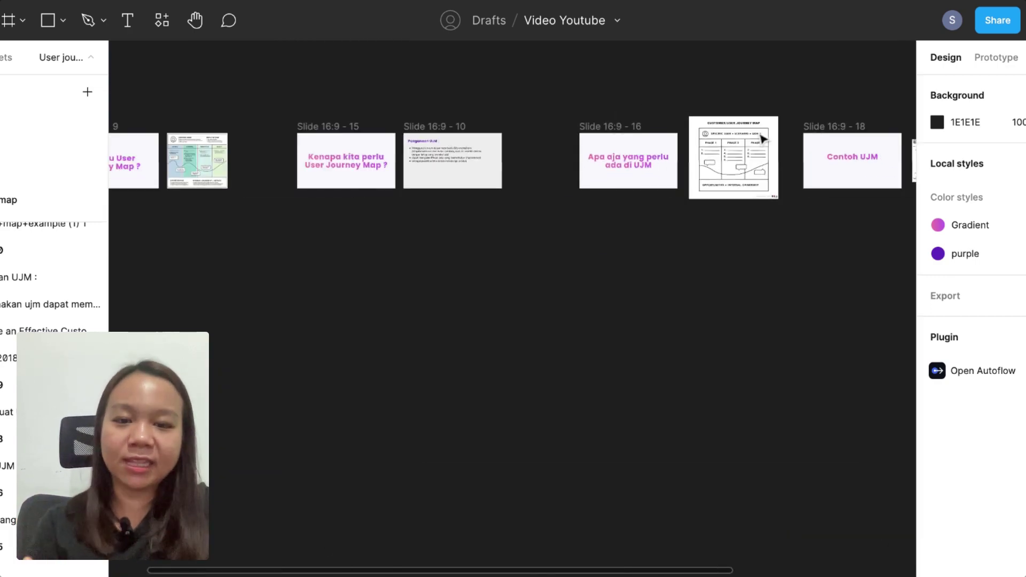
scroll(762, 139, "left", 3)
scroll(481, 119, "left", 1)
scroll(437, 142, "up", 2)
scroll(361, 195, "up", 3)
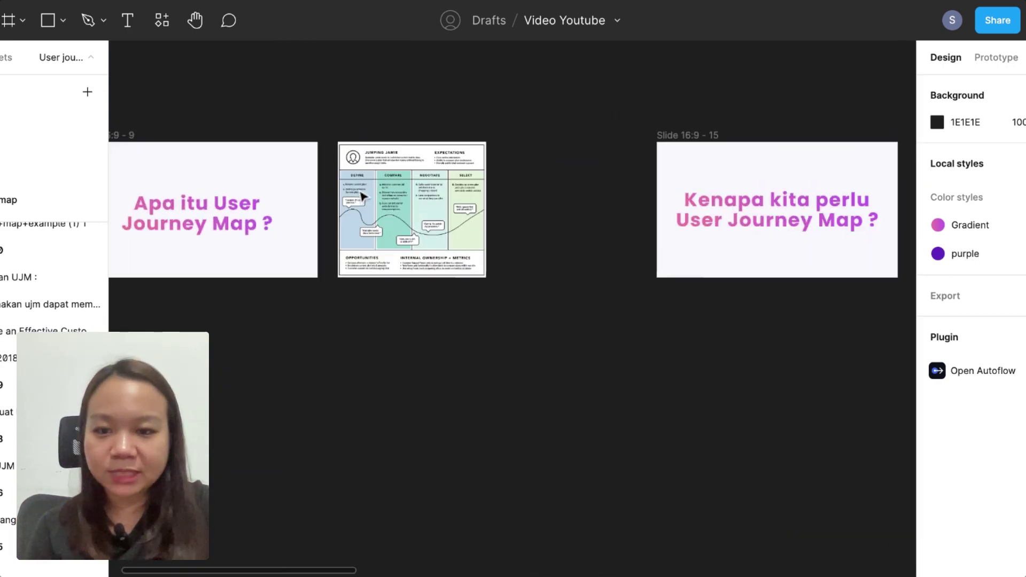
scroll(361, 195, "up", 3)
scroll(364, 176, "up", 1)
scroll(364, 155, "up", 1)
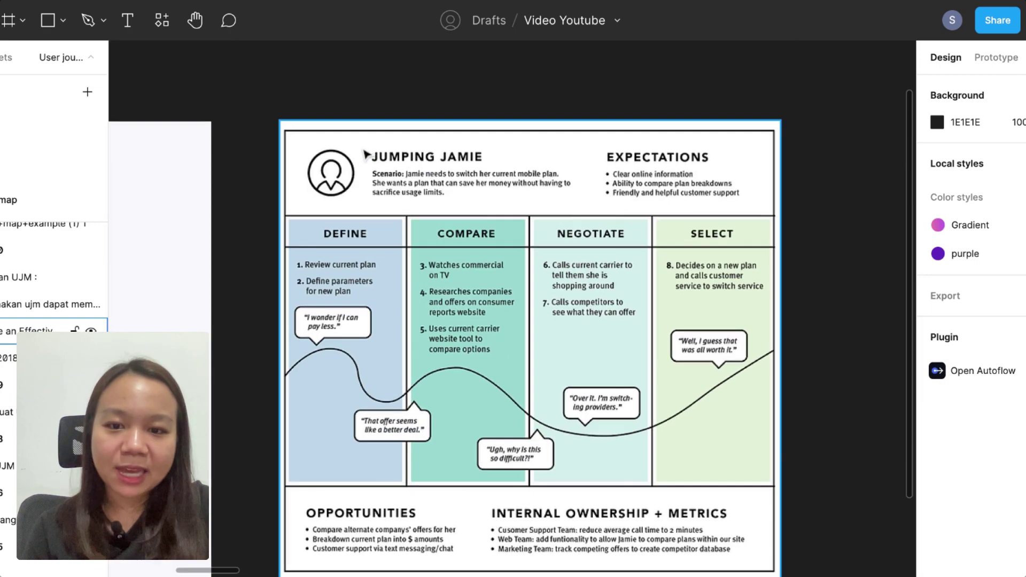
scroll(400, 103, "up", 2)
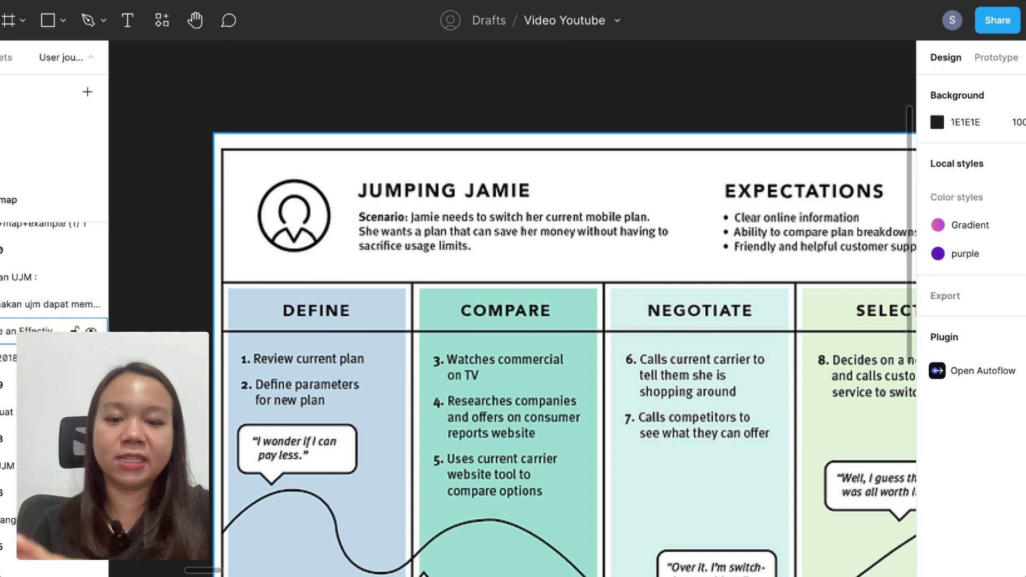
scroll(551, 219, "down", 2)
scroll(551, 219, "down", 2)
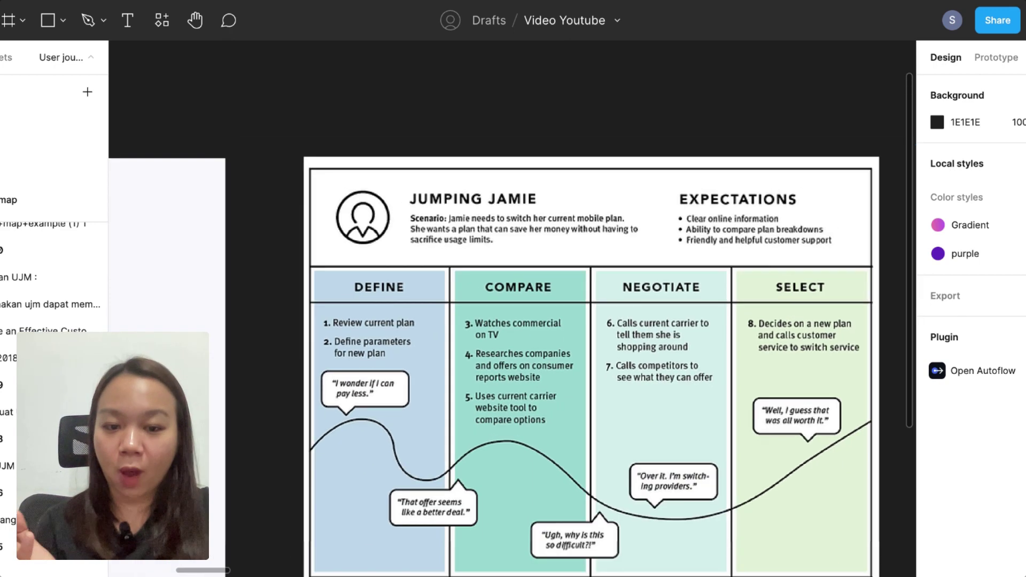
scroll(551, 220, "down", 3)
scroll(572, 212, "right", 5)
scroll(573, 212, "right", 5)
scroll(572, 213, "right", 5)
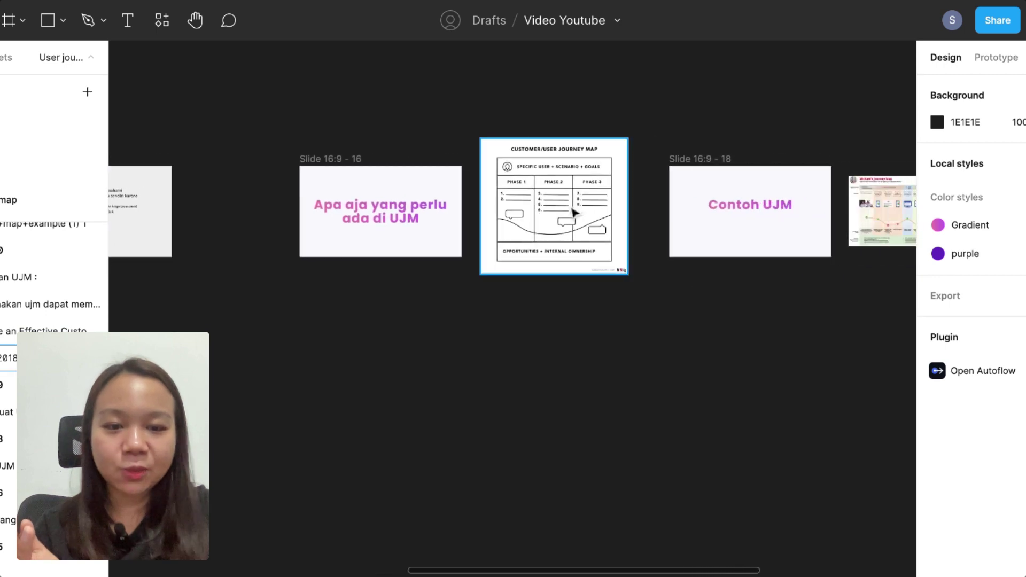
scroll(572, 213, "up", 3)
scroll(498, 151, "up", 3)
scroll(498, 152, "up", 3)
scroll(498, 152, "up", 1)
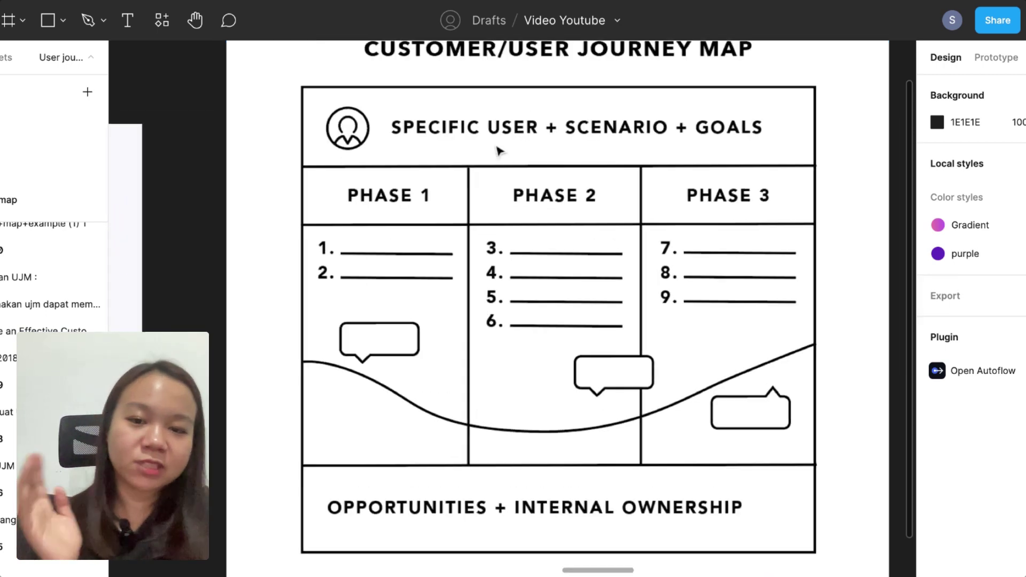
scroll(497, 151, "up", 3)
scroll(498, 151, "left", 2)
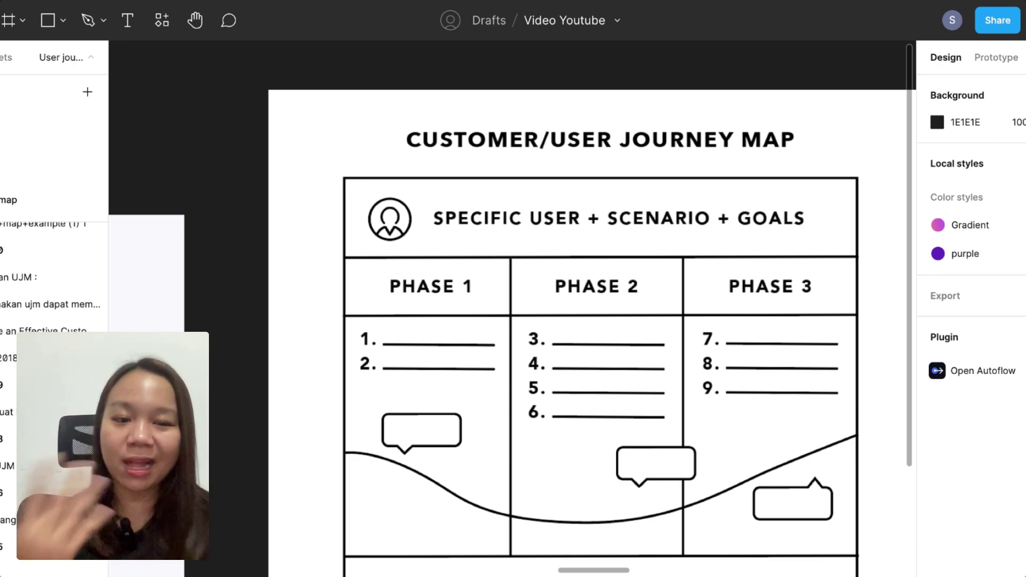
scroll(492, 177, "down", 4)
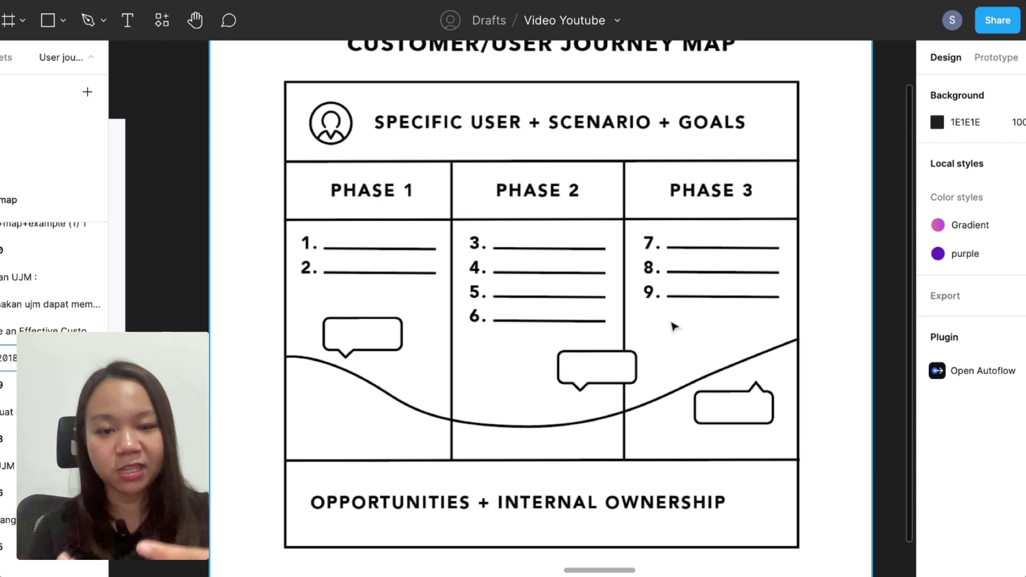
scroll(747, 267, "down", 1)
scroll(748, 268, "down", 2)
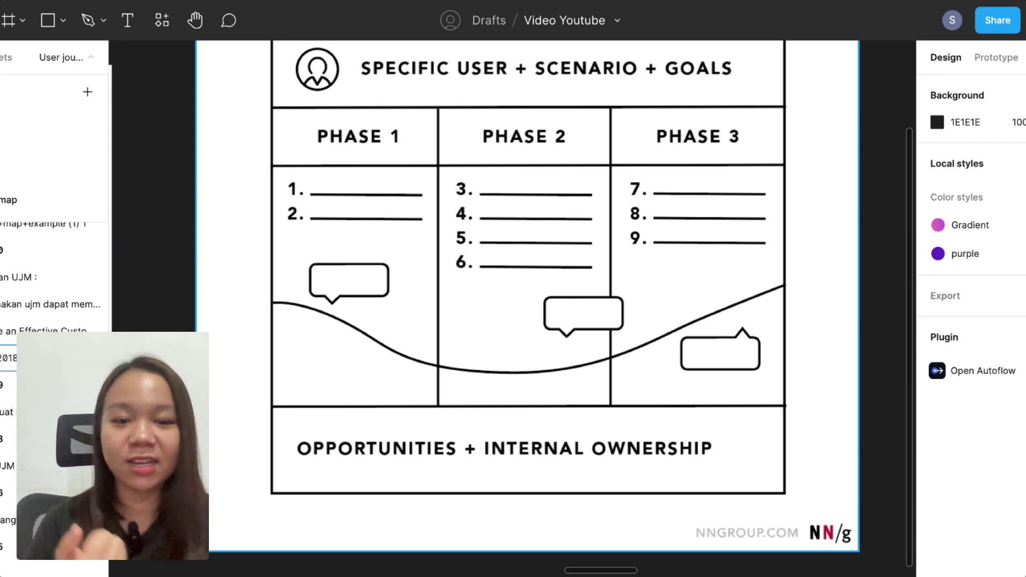
key("minus")
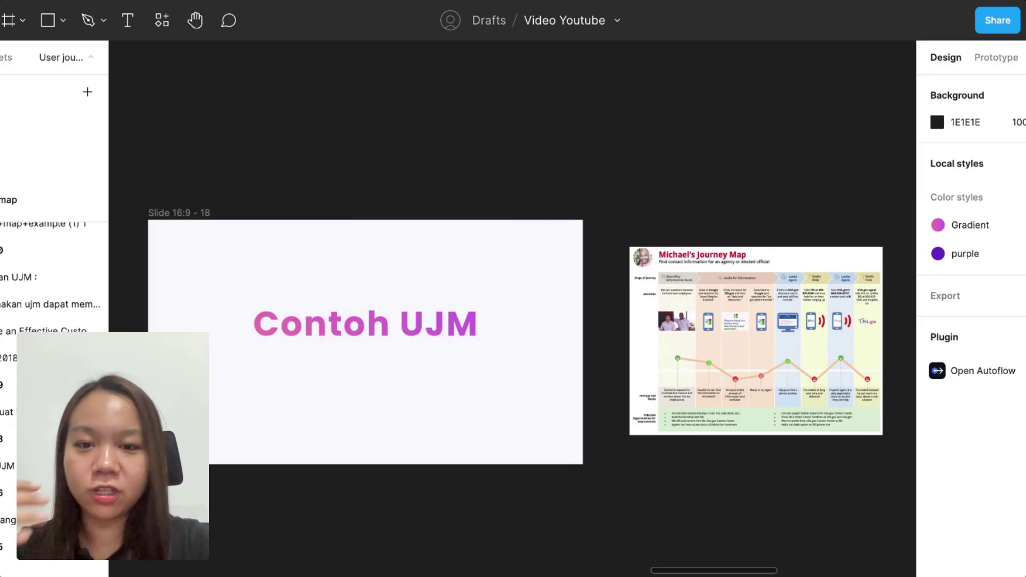
scroll(604, 265, "right", 5)
scroll(603, 266, "up", 3)
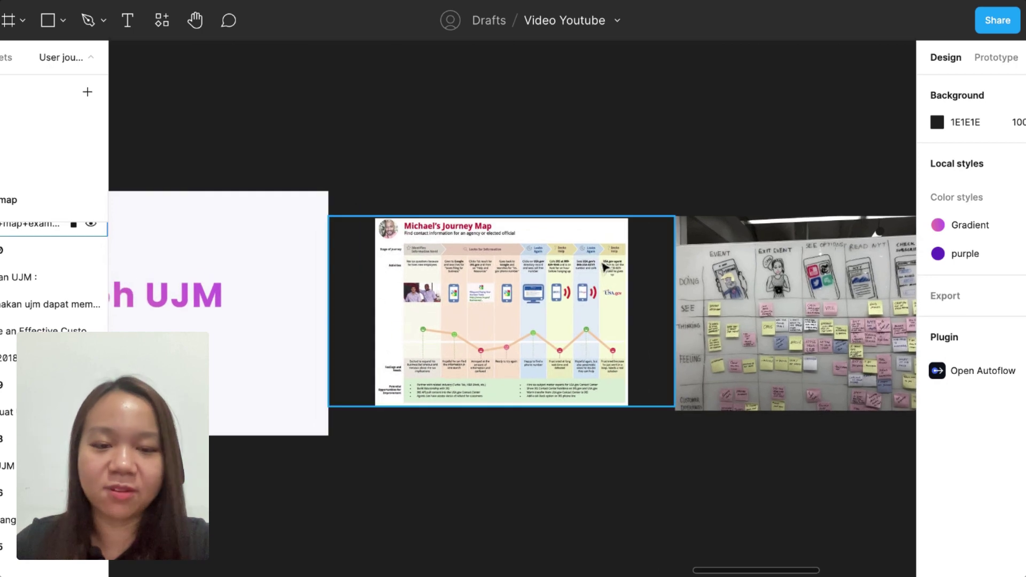
left_click(476, 229)
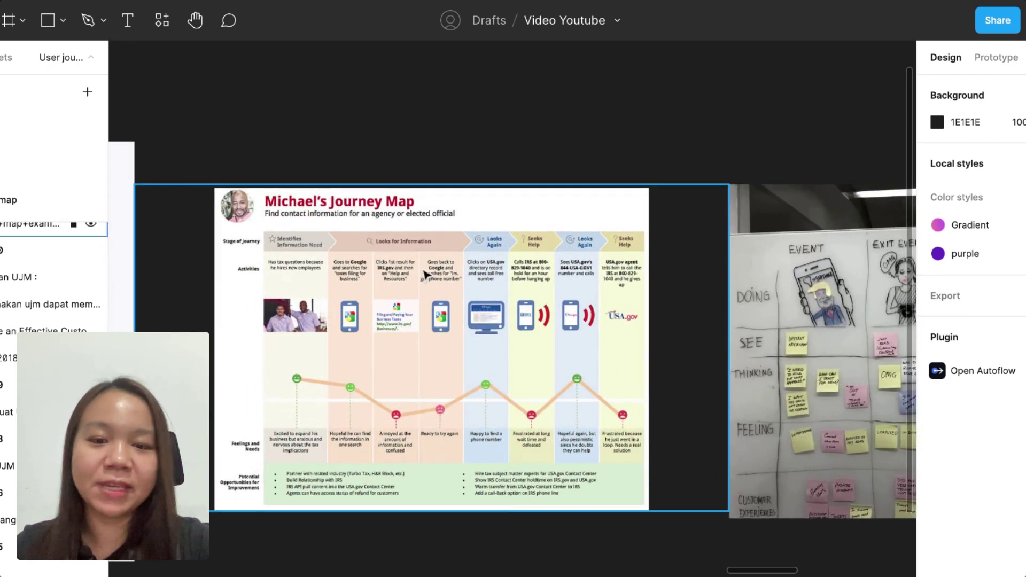
scroll(426, 278, "up", 2)
scroll(422, 273, "up", 2)
scroll(419, 271, "down", 1)
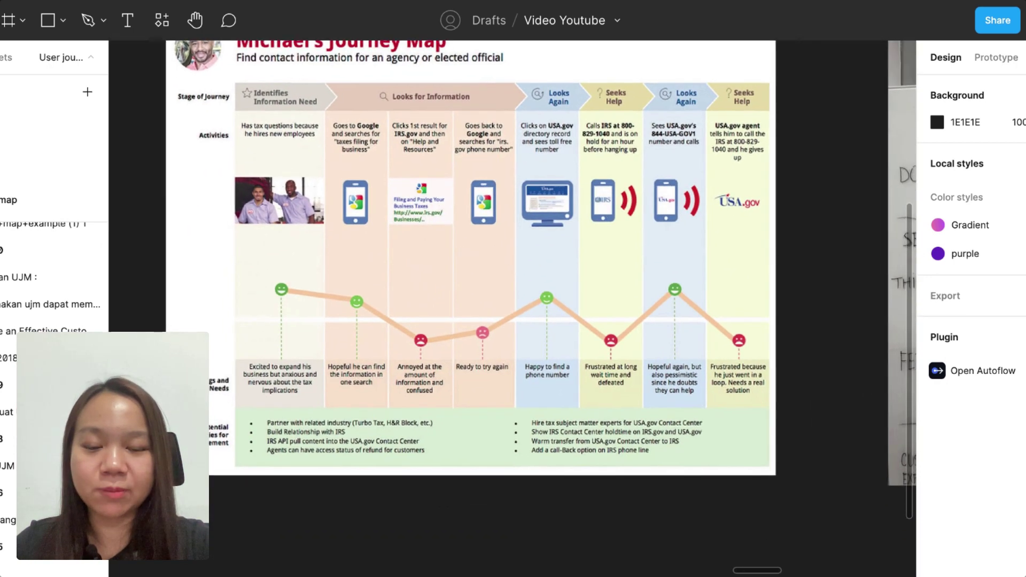
scroll(419, 270, "up", 1)
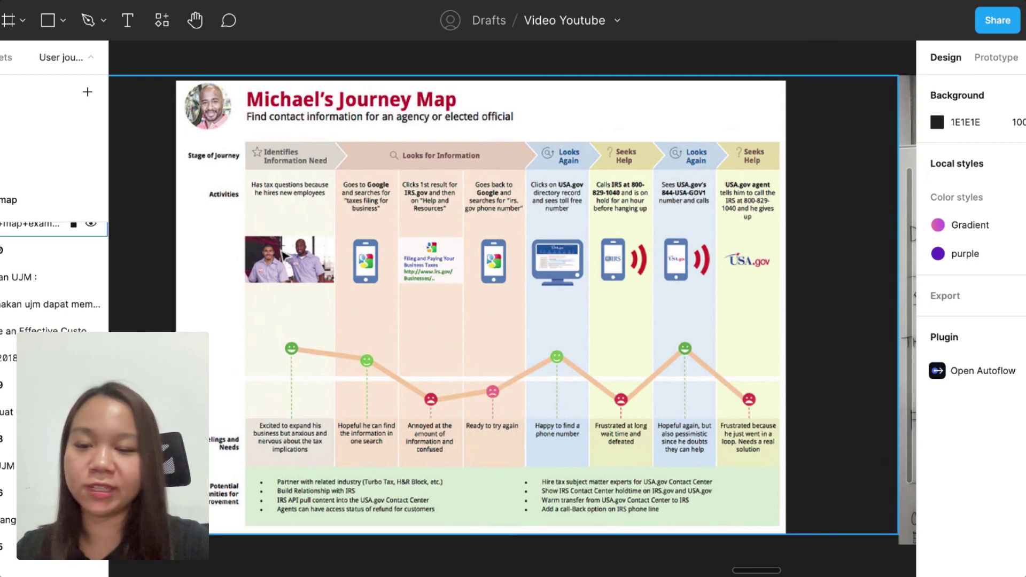
scroll(338, 206, "up", 1)
scroll(338, 205, "up", 1)
scroll(338, 205, "down", 2)
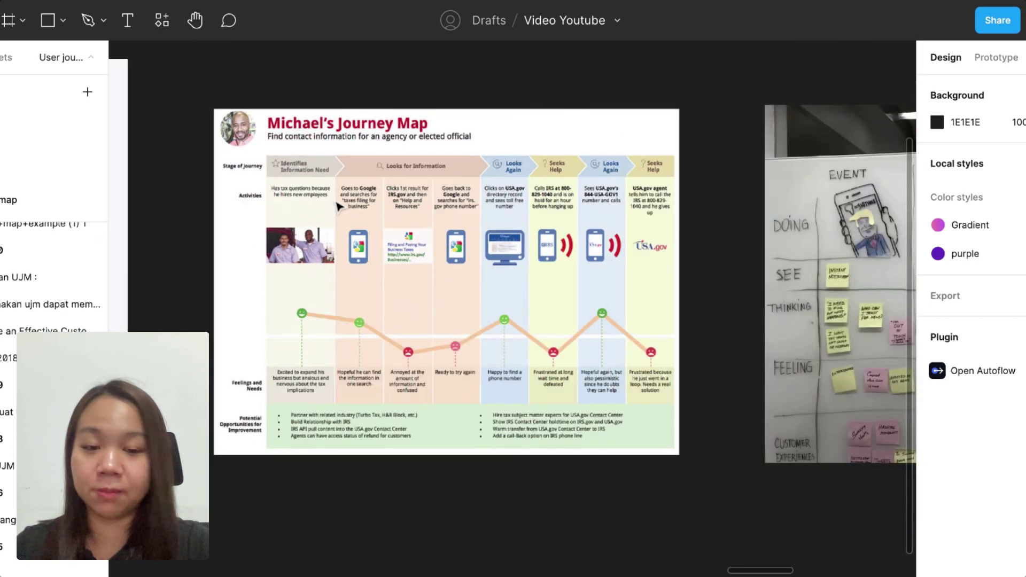
scroll(337, 205, "down", 1)
scroll(759, 267, "right", 3)
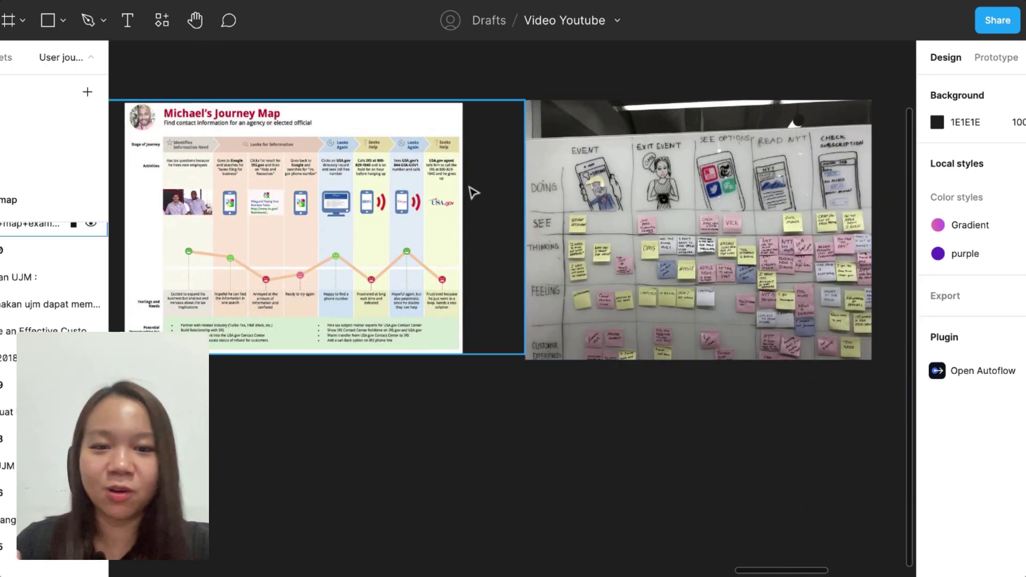
scroll(235, 149, "left", 3)
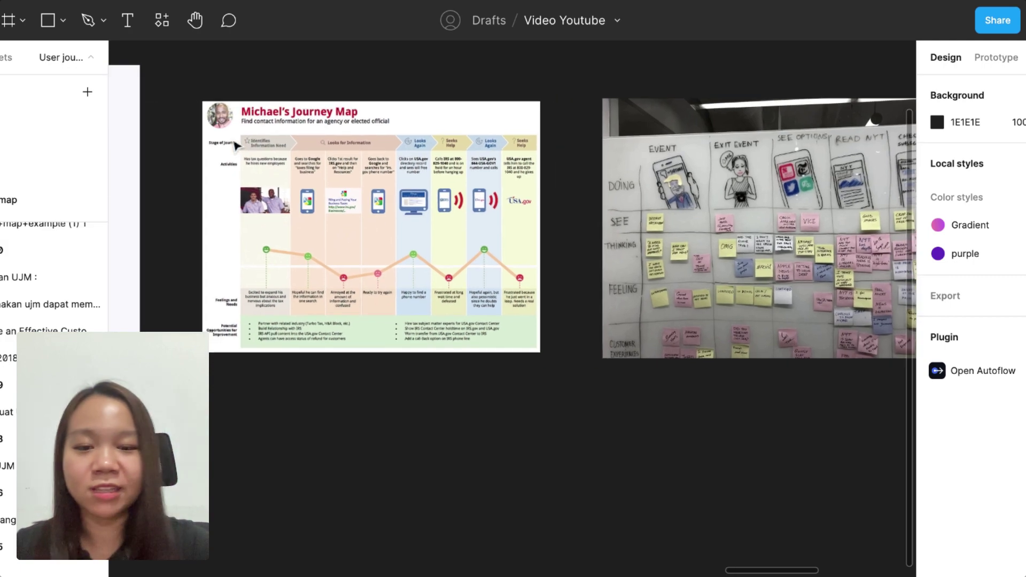
scroll(234, 177, "up", 5)
scroll(234, 177, "up", 3)
scroll(234, 177, "up", 2)
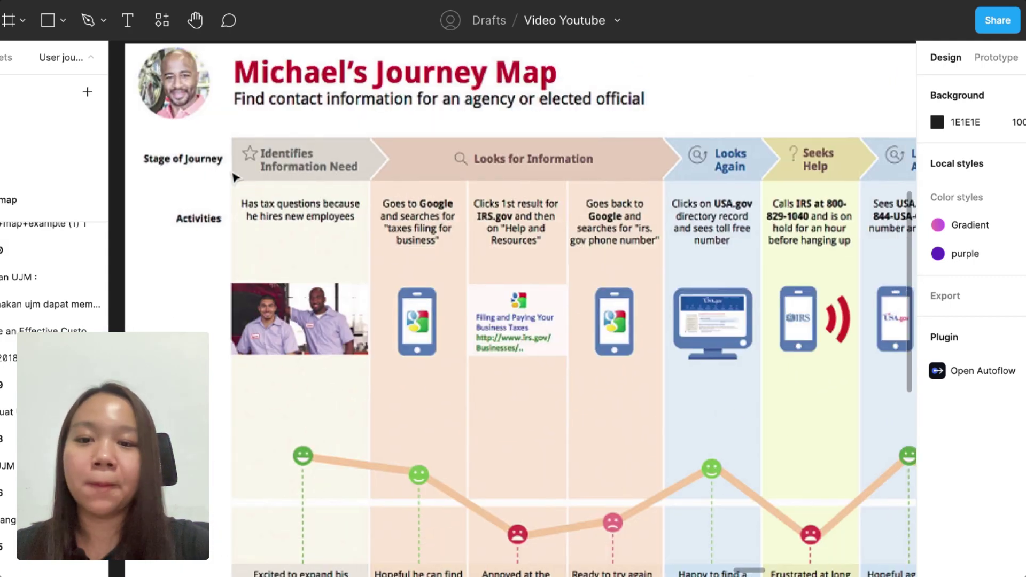
scroll(234, 177, "up", 1)
scroll(234, 177, "down", 2)
scroll(234, 178, "right", 2)
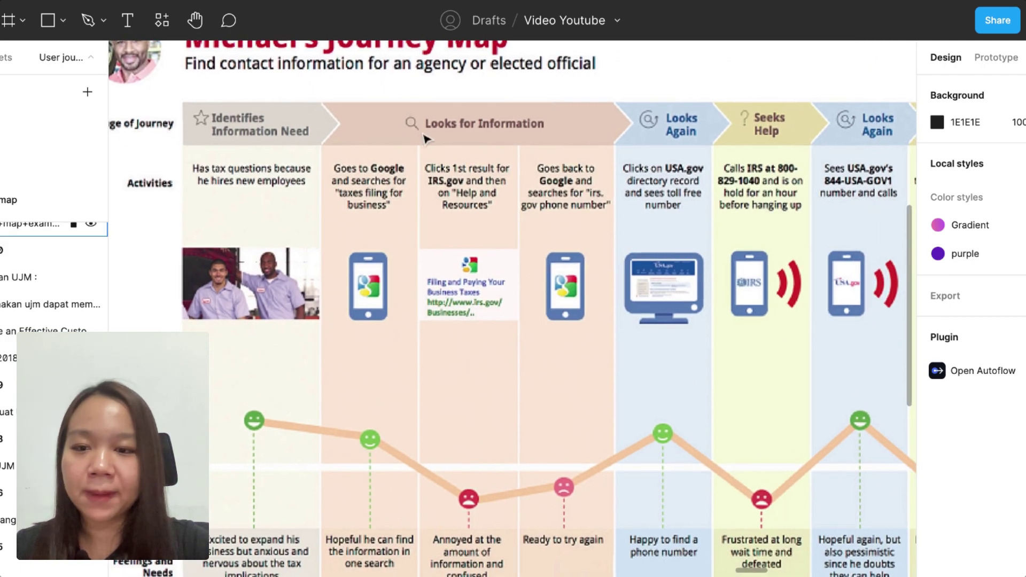
scroll(588, 132, "down", 2)
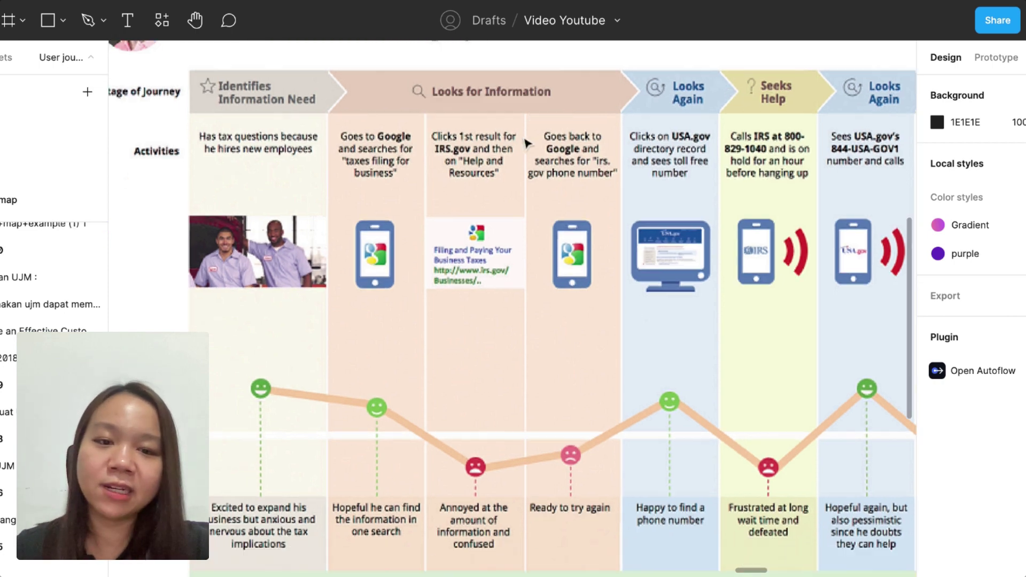
scroll(441, 132, "down", 3)
scroll(441, 132, "up", 3)
scroll(441, 132, "left", 3)
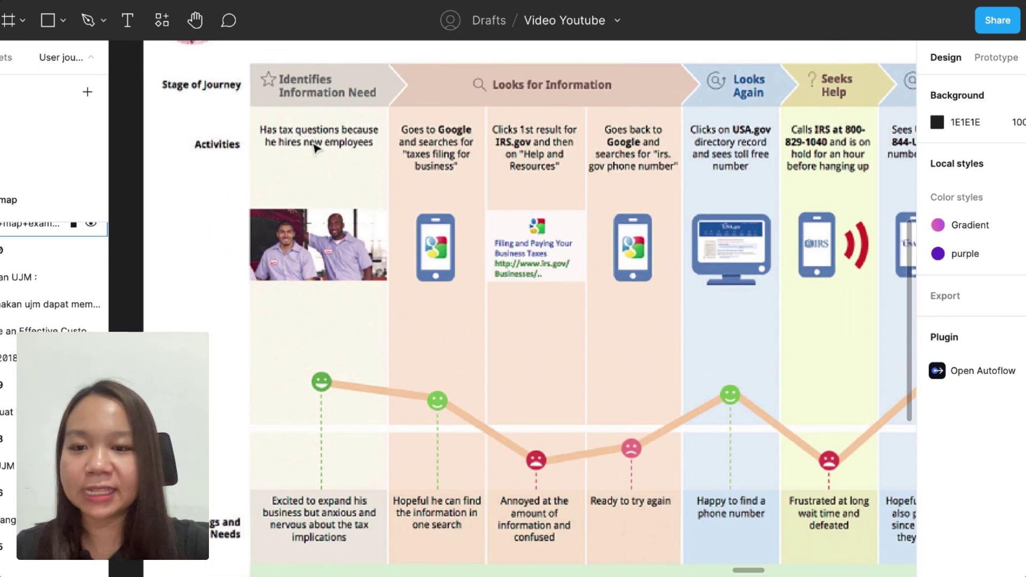
scroll(321, 161, "down", 1)
scroll(334, 179, "down", 2)
scroll(335, 178, "right", 1)
scroll(334, 179, "up", 3)
scroll(335, 179, "right", 1)
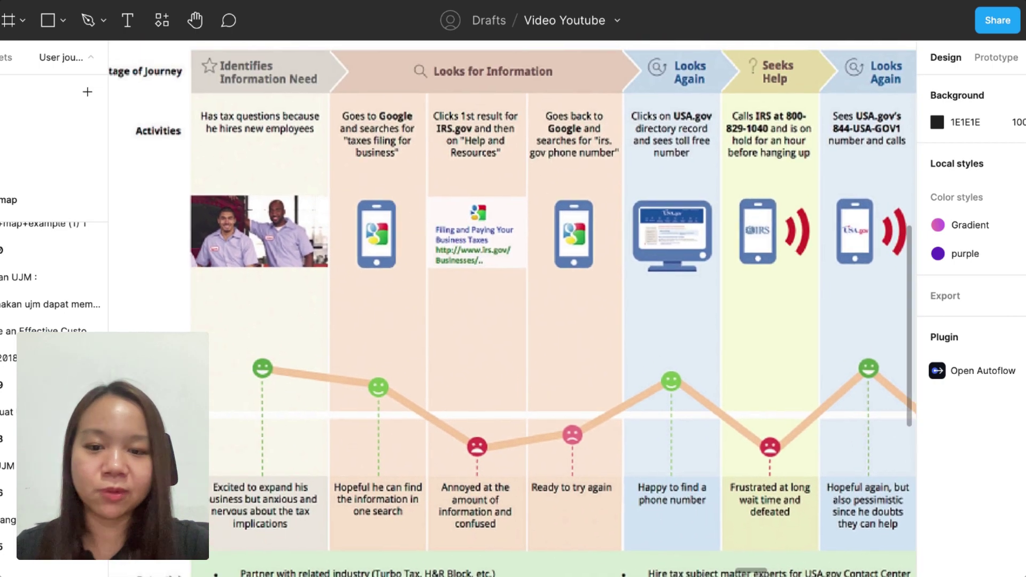
scroll(251, 129, "up", 2)
scroll(299, 134, "up", 3)
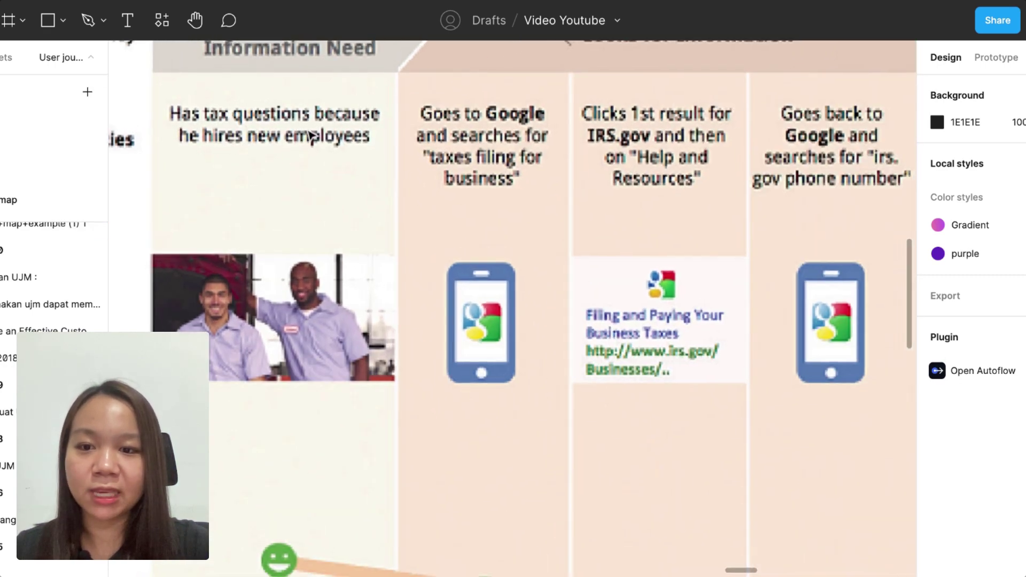
scroll(309, 133, "down", 3)
scroll(309, 133, "down", 2)
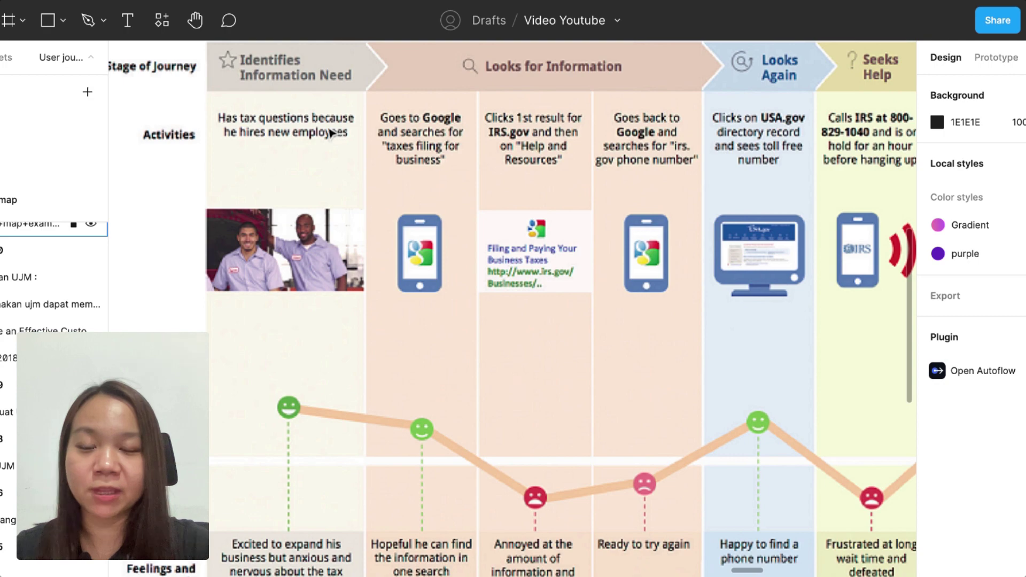
scroll(335, 153, "right", 2)
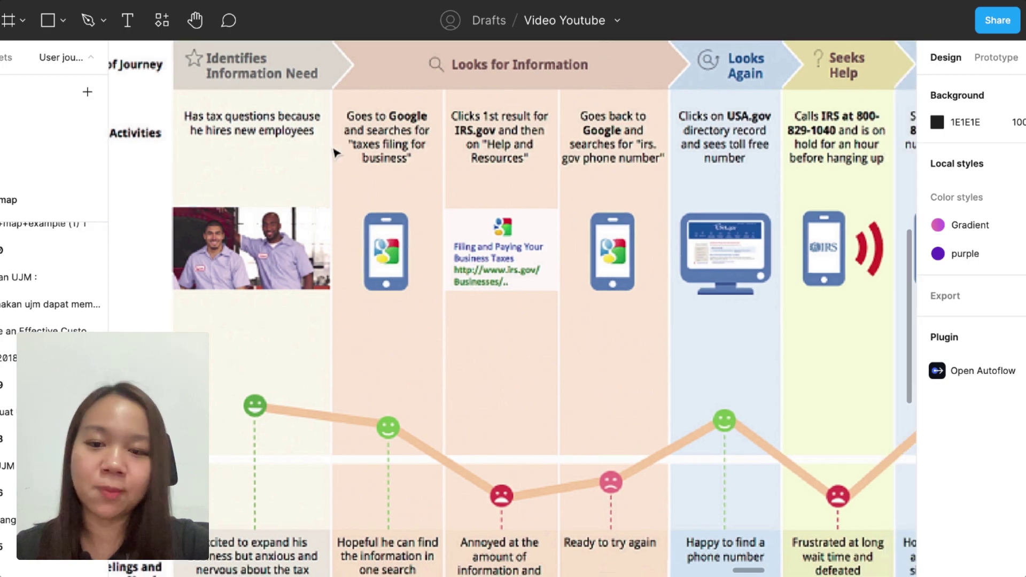
scroll(348, 151, "right", 3)
scroll(336, 140, "right", 2)
scroll(347, 150, "right", 5)
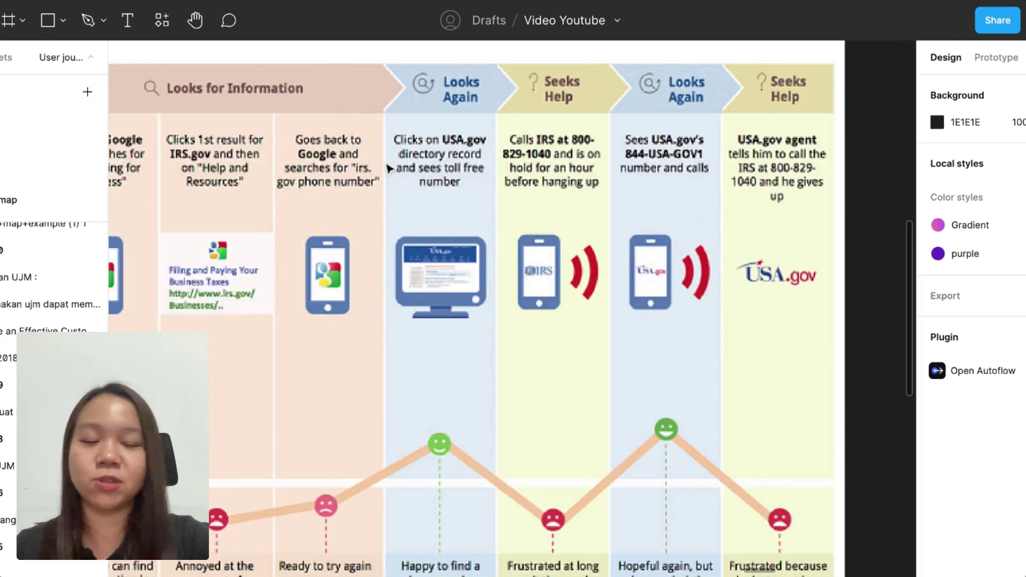
scroll(389, 169, "left", 2)
scroll(369, 163, "down", 3)
scroll(337, 156, "down", 1)
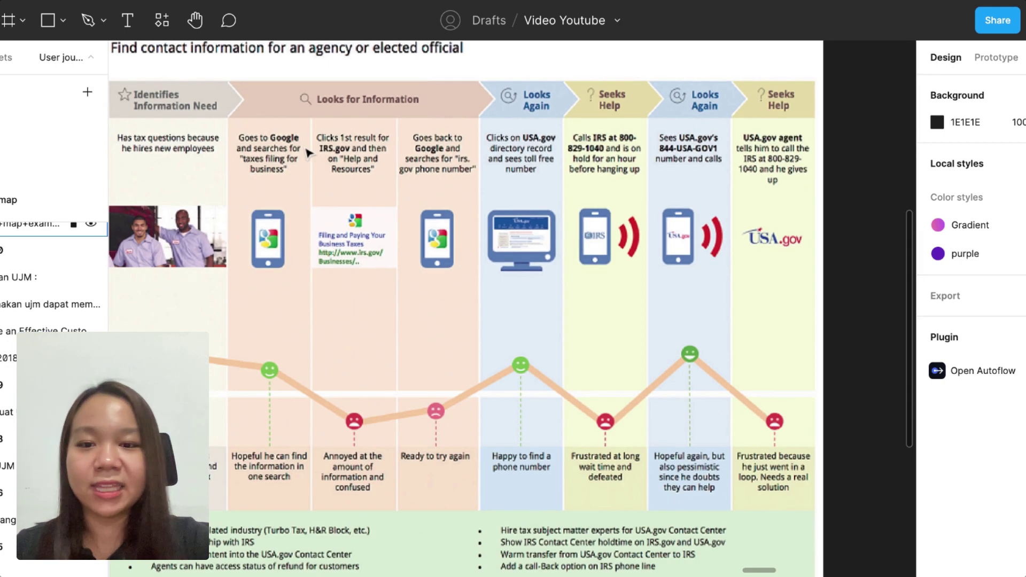
scroll(311, 153, "up", 1)
scroll(309, 154, "up", 2)
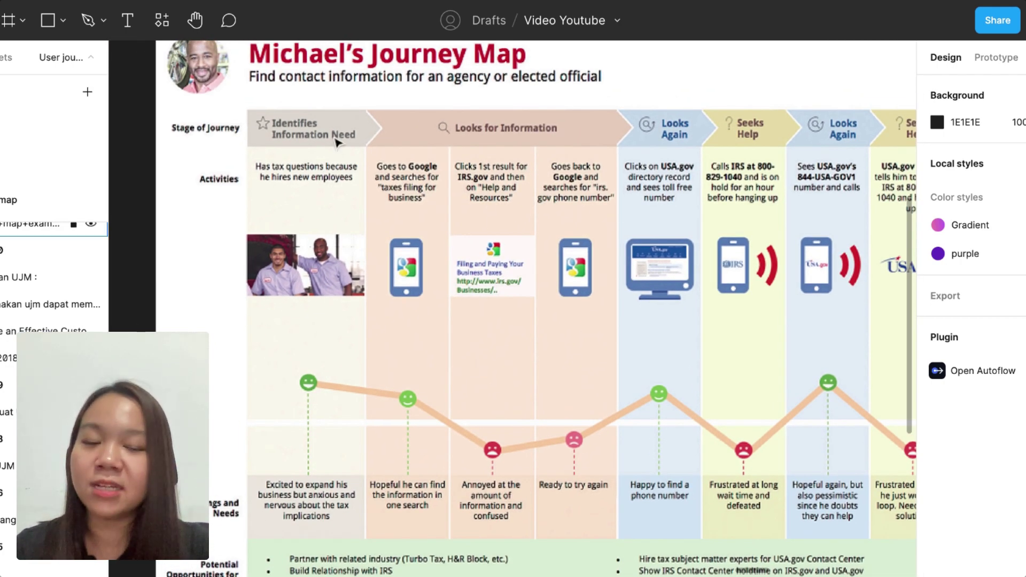
scroll(326, 160, "down", 4)
scroll(316, 182, "down", 4)
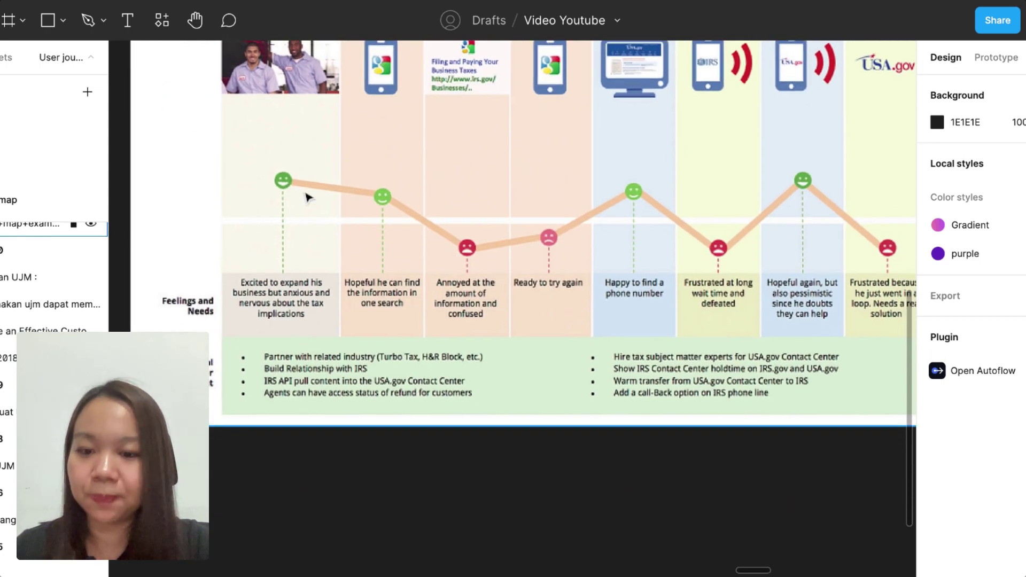
scroll(308, 198, "up", 2)
scroll(492, 271, "right", 3)
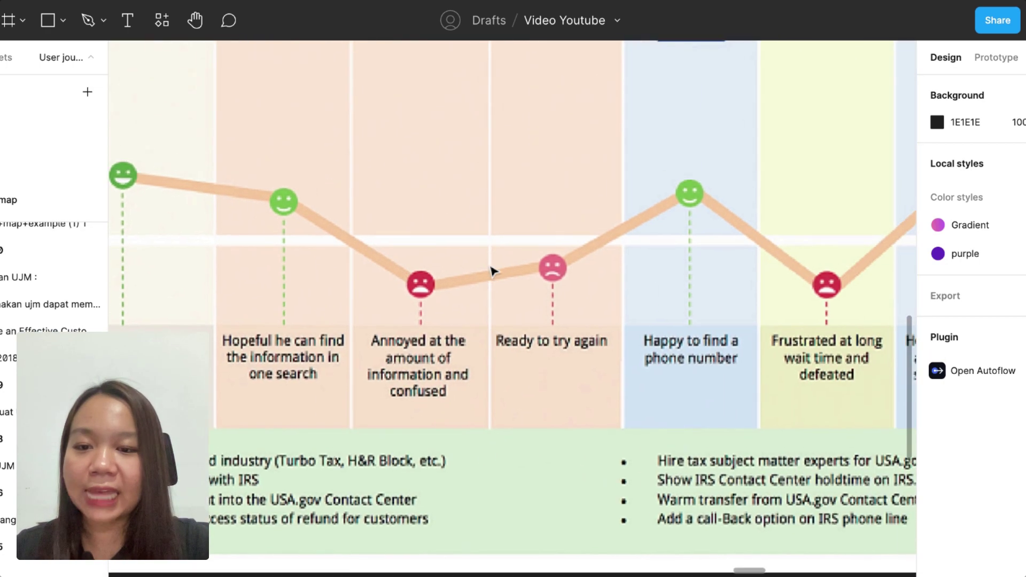
scroll(328, 211, "left", 2)
scroll(315, 241, "left", 1)
scroll(309, 264, "up", 1)
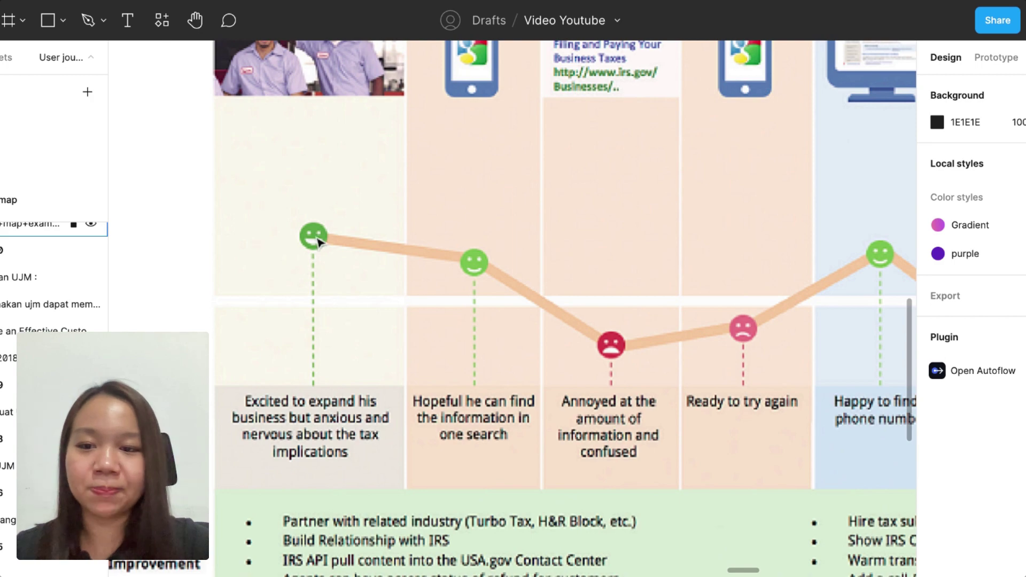
scroll(316, 238, "left", 1)
scroll(318, 239, "right", 4)
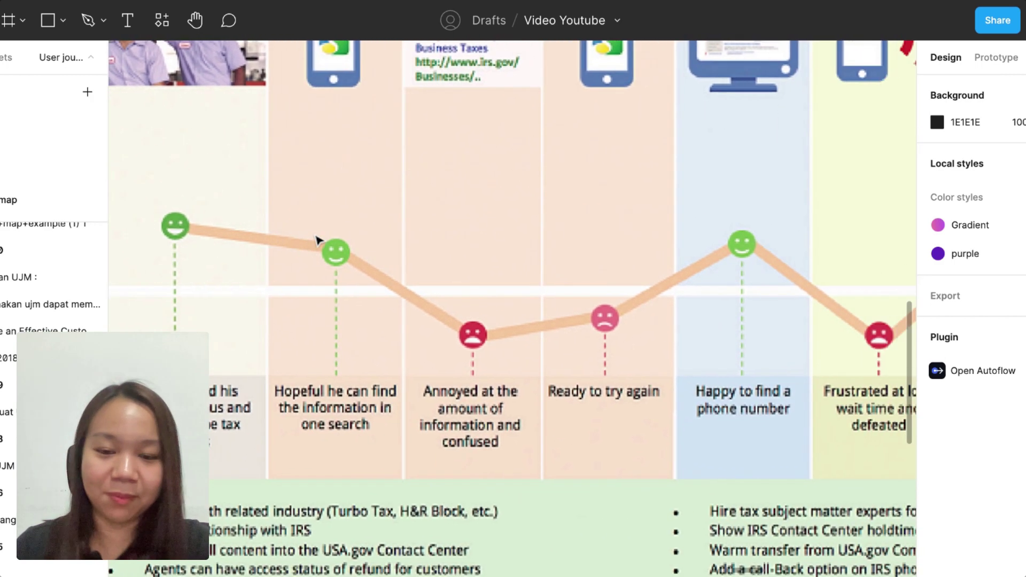
scroll(328, 267, "right", 1)
scroll(330, 265, "up", 5)
scroll(330, 265, "right", 2)
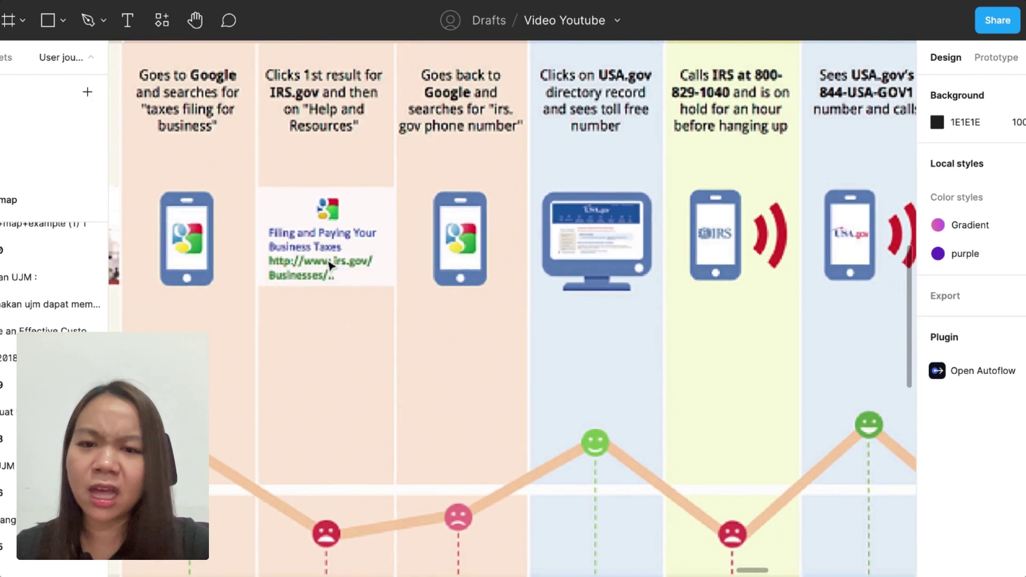
scroll(307, 389, "down", 3)
scroll(307, 390, "right", 1)
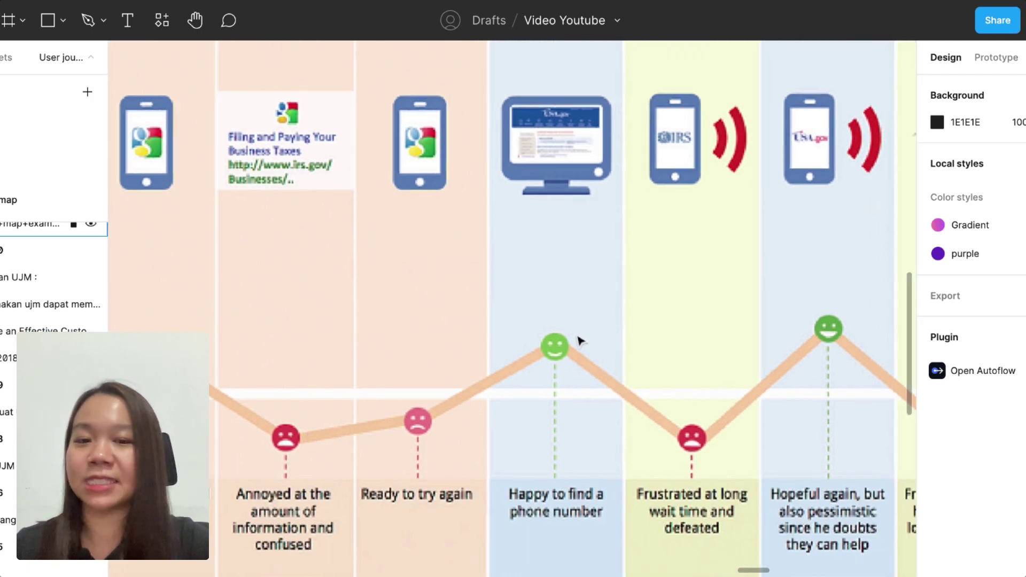
scroll(579, 341, "down", 3)
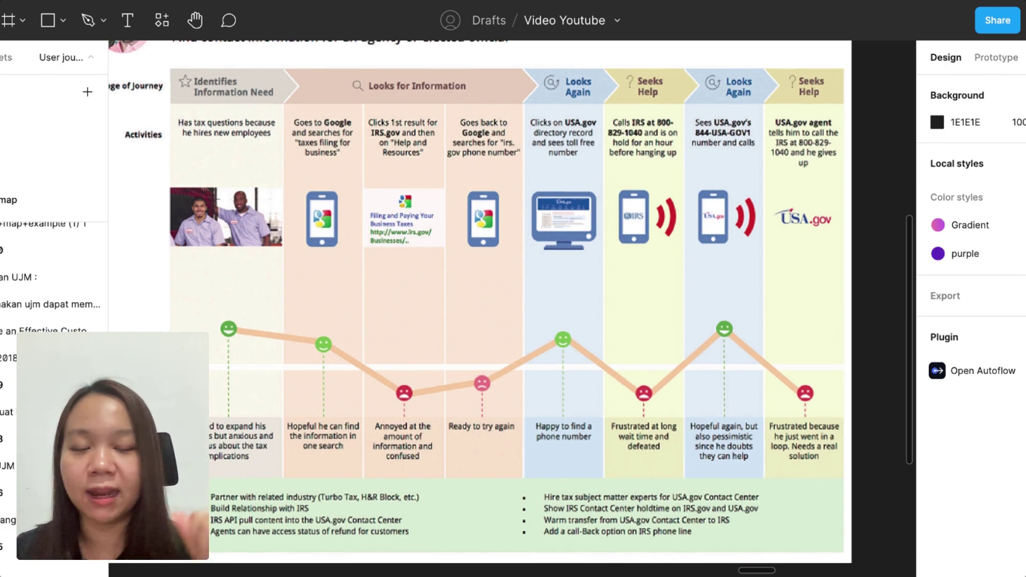
scroll(493, 318, "down", 5)
scroll(492, 318, "up", 2)
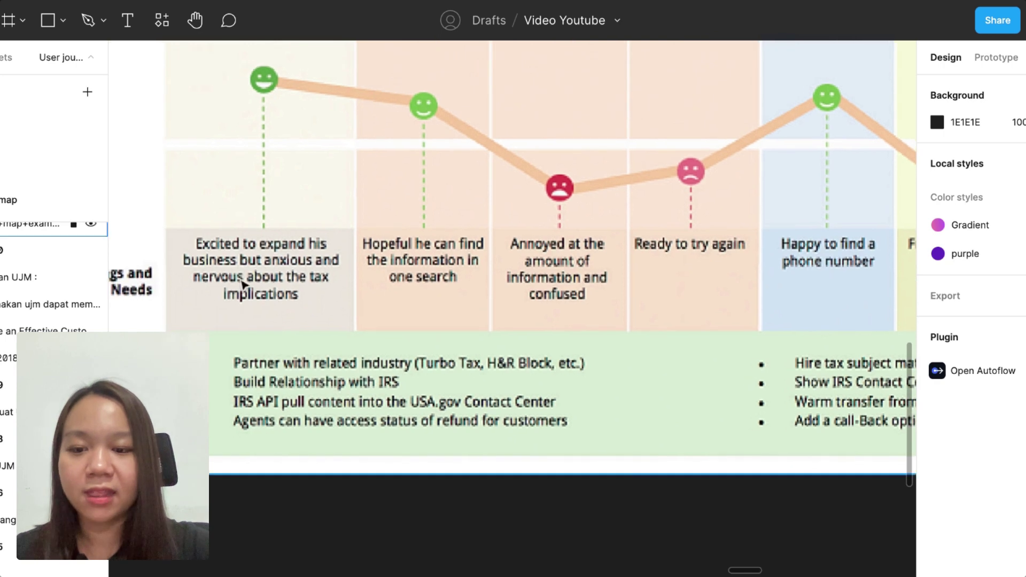
scroll(198, 278, "up", 2)
scroll(259, 299, "right", 5)
scroll(259, 300, "down", 1)
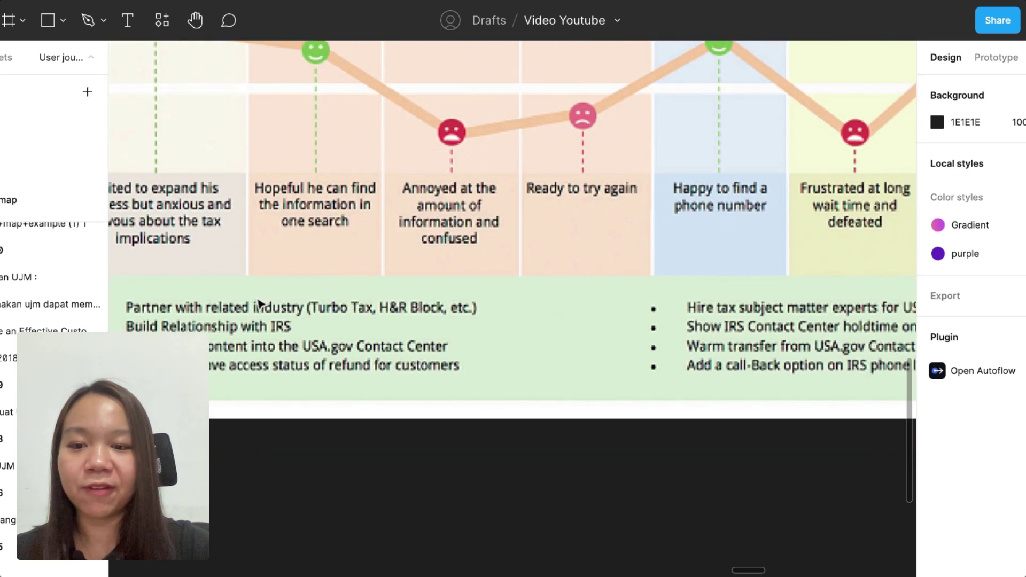
scroll(260, 305, "left", 4)
scroll(235, 288, "up", 1)
scroll(273, 294, "right", 1)
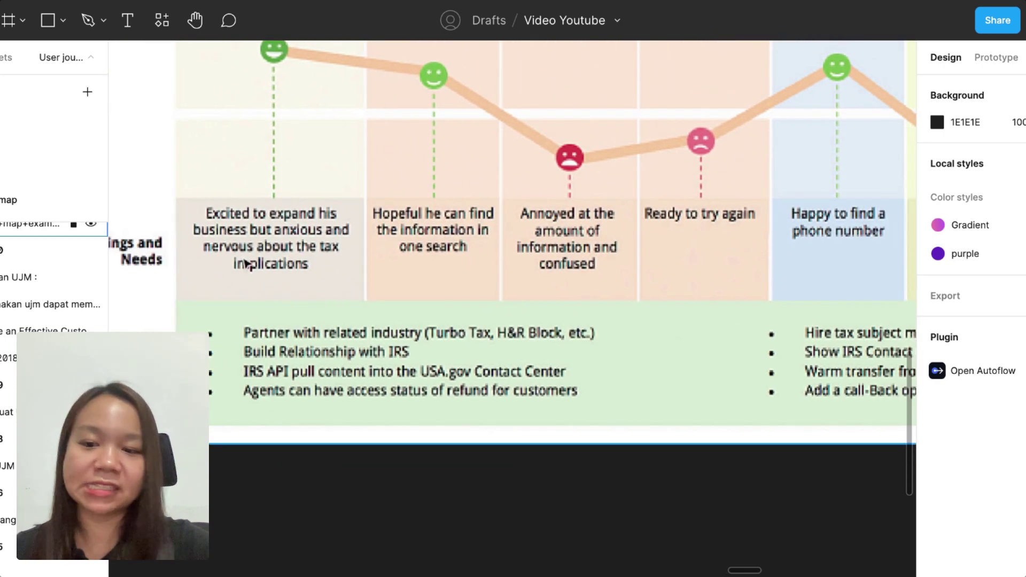
scroll(403, 247, "right", 4)
scroll(404, 247, "up", 2)
scroll(403, 247, "up", 2)
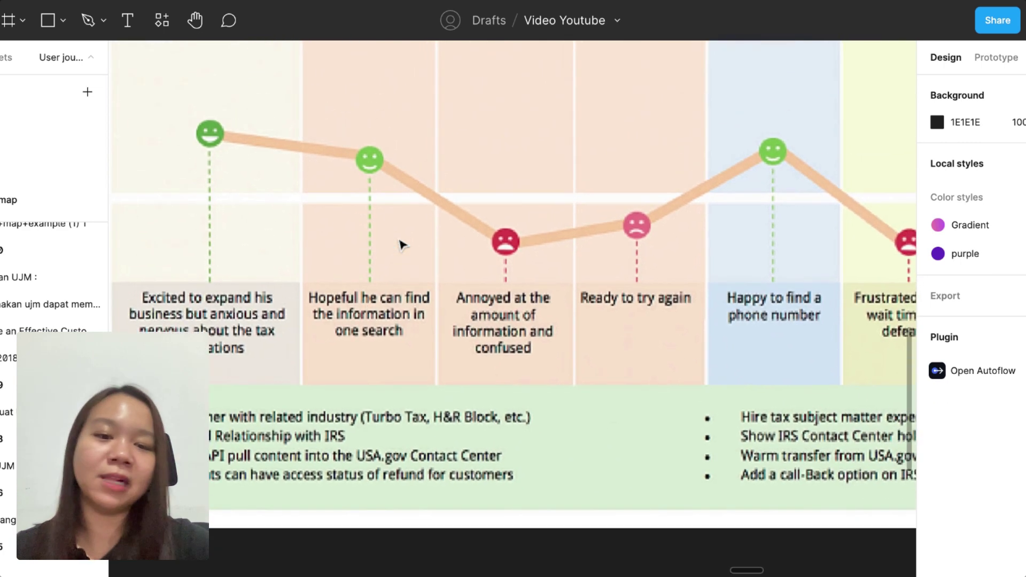
scroll(404, 248, "down", 4)
scroll(403, 249, "left", 3)
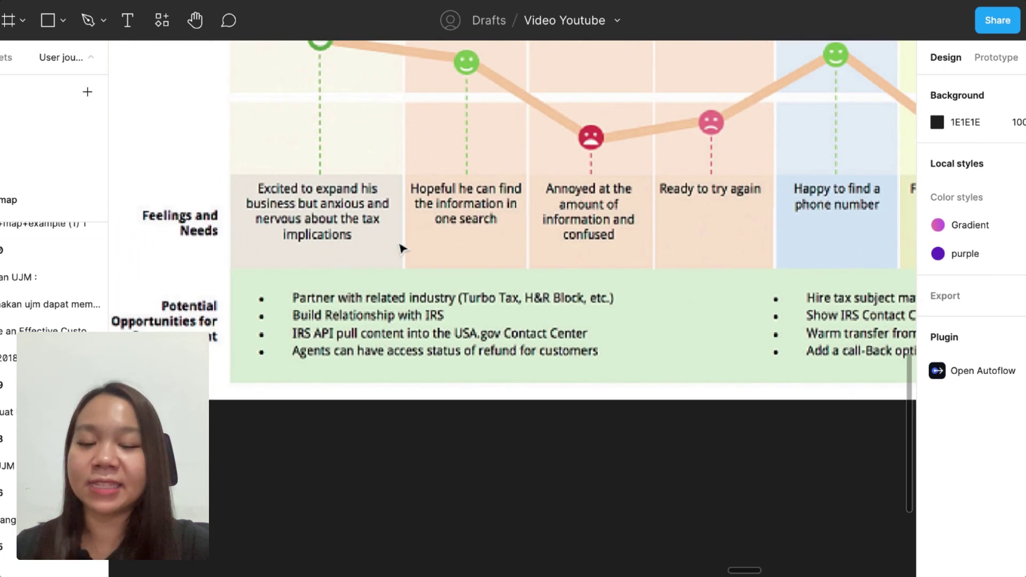
scroll(403, 252, "down", 1)
scroll(320, 278, "left", 3)
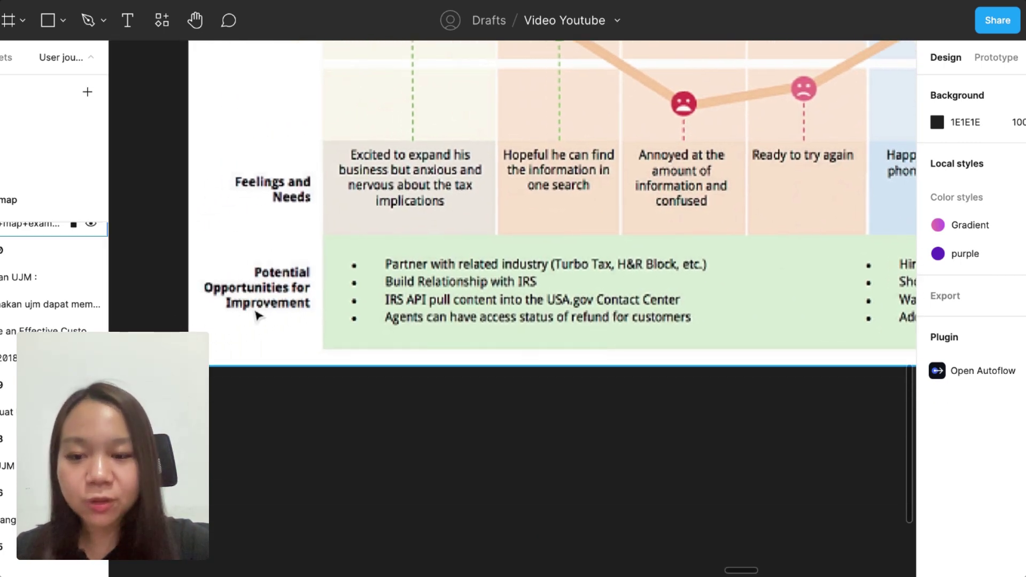
scroll(289, 282, "up", 2)
scroll(288, 282, "up", 2)
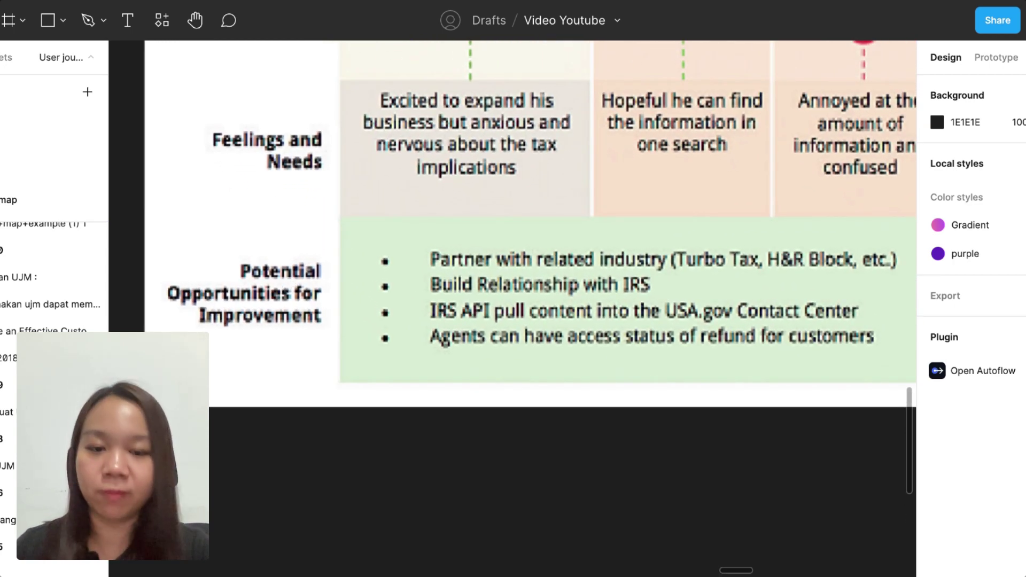
scroll(529, 214, "right", 4)
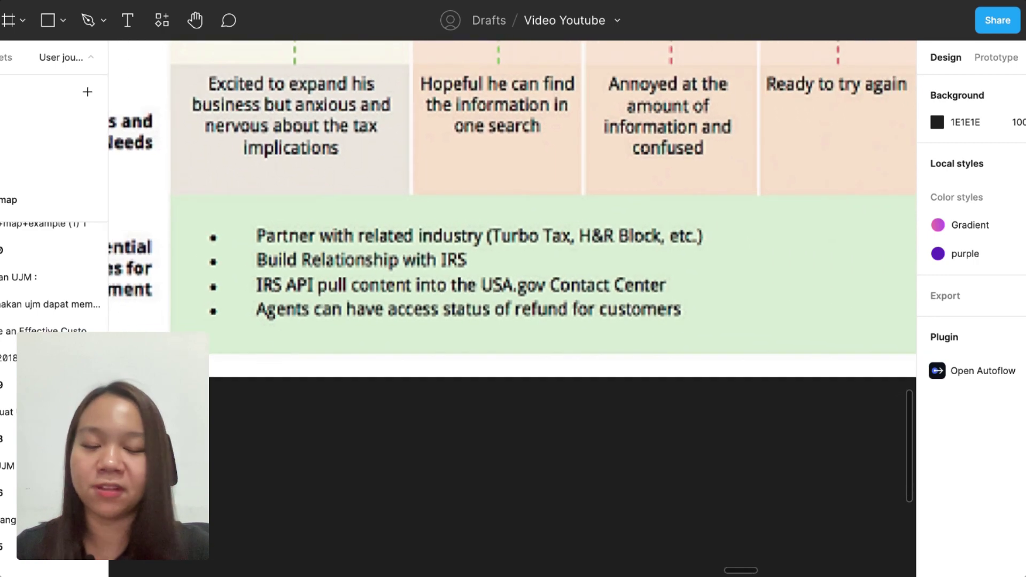
scroll(118, 352, "down", 3)
scroll(118, 353, "down", 2)
scroll(118, 352, "down", 2)
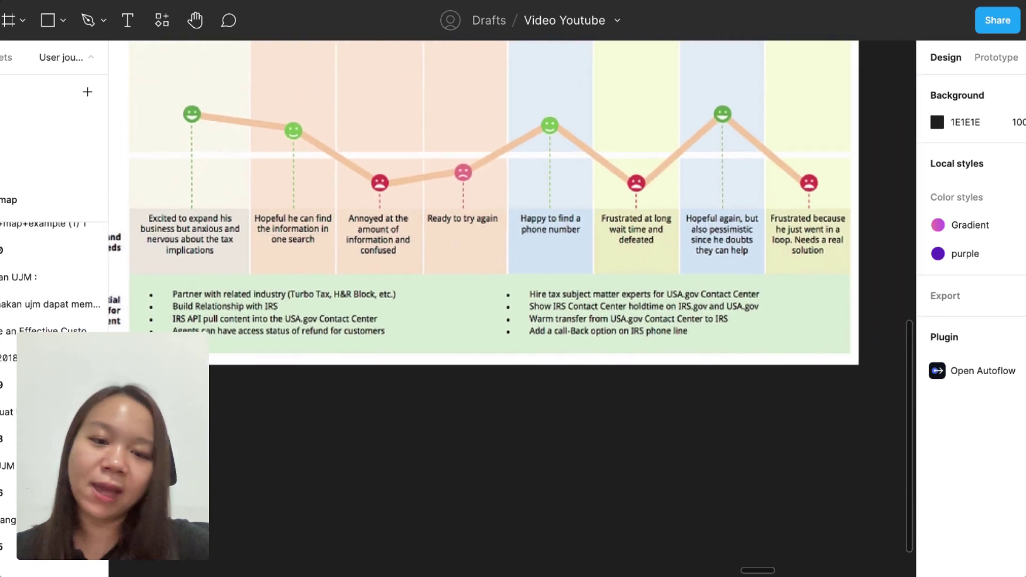
scroll(189, 398, "up", 2)
scroll(189, 398, "down", 3)
scroll(222, 210, "up", 3)
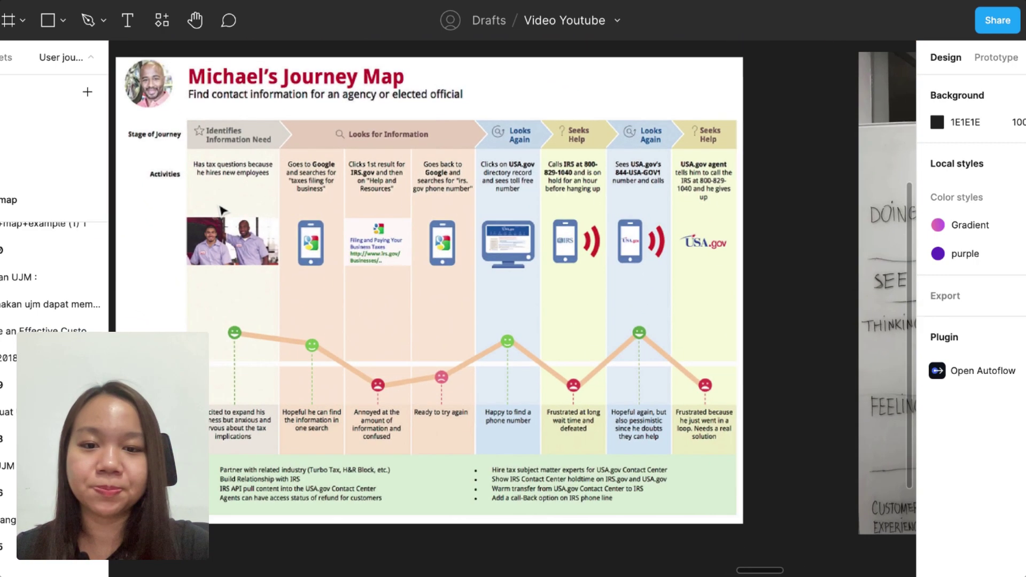
scroll(222, 210, "left", 3)
scroll(224, 210, "left", 2)
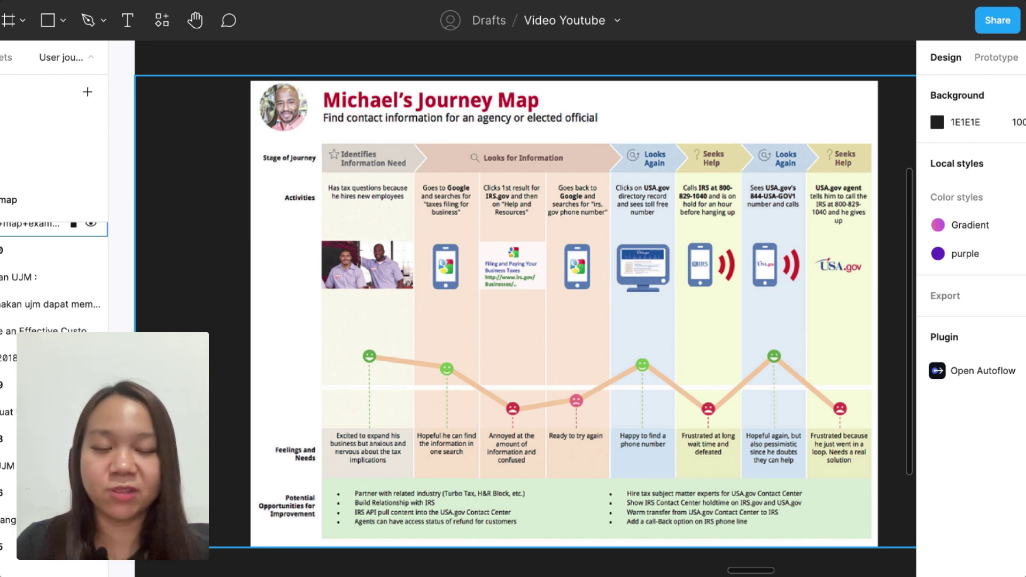
key("Escape")
scroll(417, 449, "down", 2)
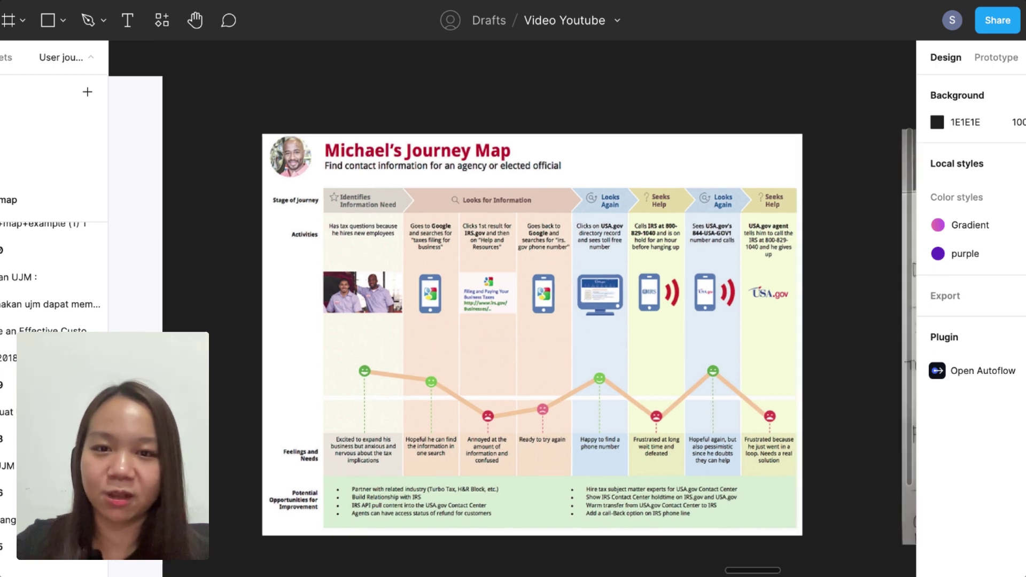
scroll(645, 309, "right", 10)
scroll(645, 309, "right", 10)
scroll(645, 309, "right", 5)
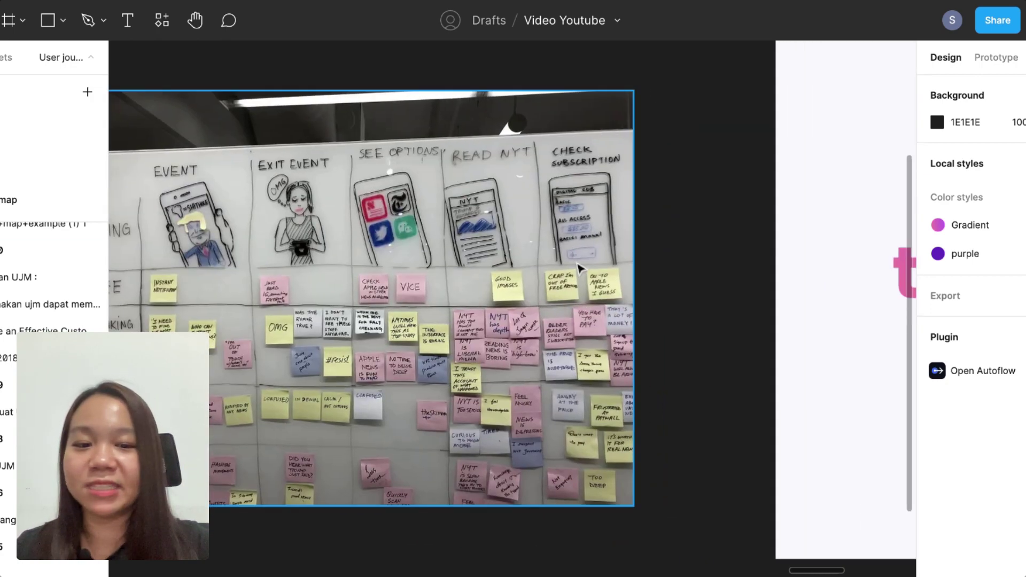
scroll(409, 338, "left", 5)
scroll(409, 338, "up", 3)
scroll(409, 338, "up", 2)
scroll(408, 338, "down", 5)
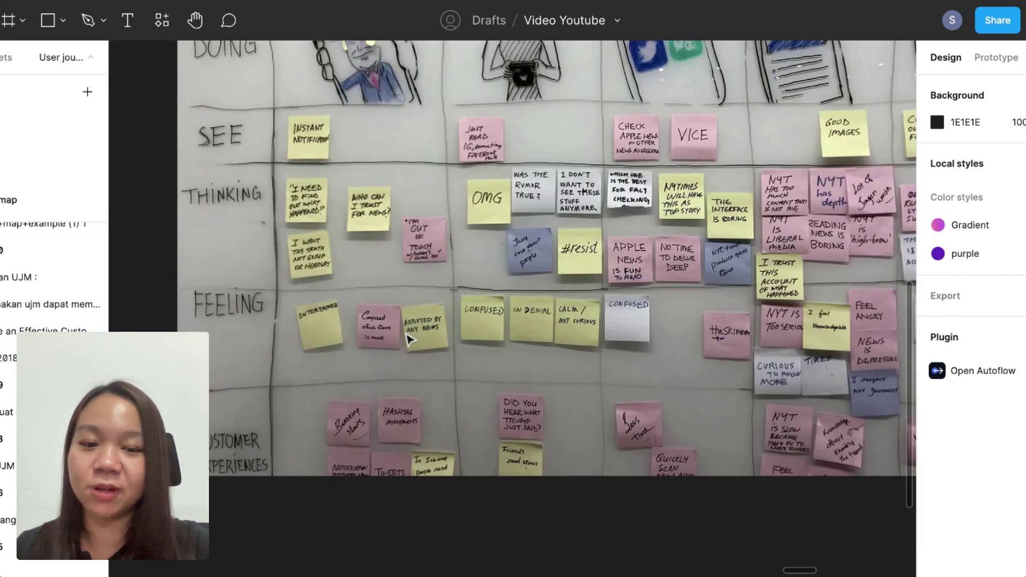
scroll(408, 338, "up", 2)
scroll(408, 338, "up", 2)
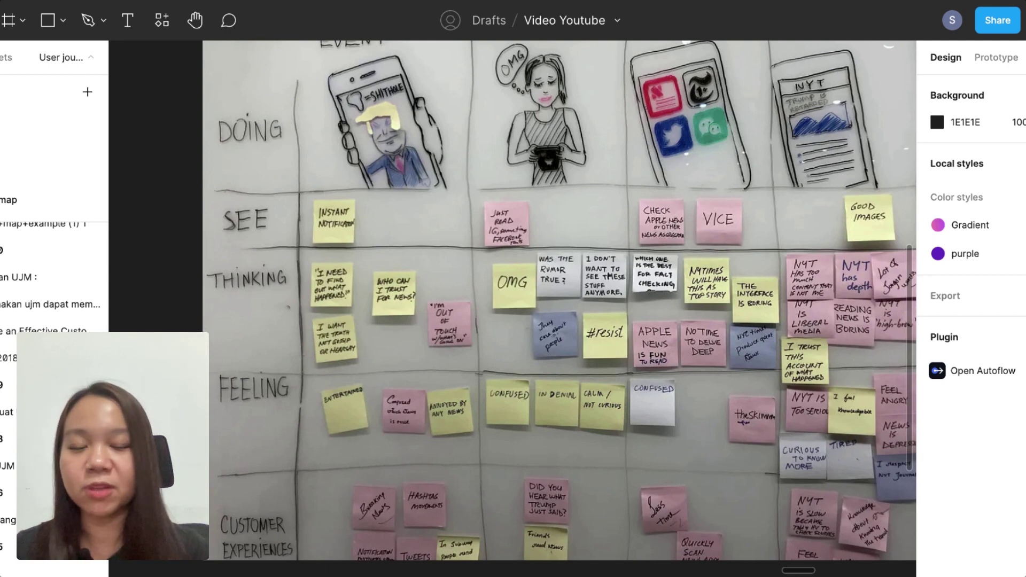
scroll(412, 355, "up", 1)
scroll(411, 355, "up", 2)
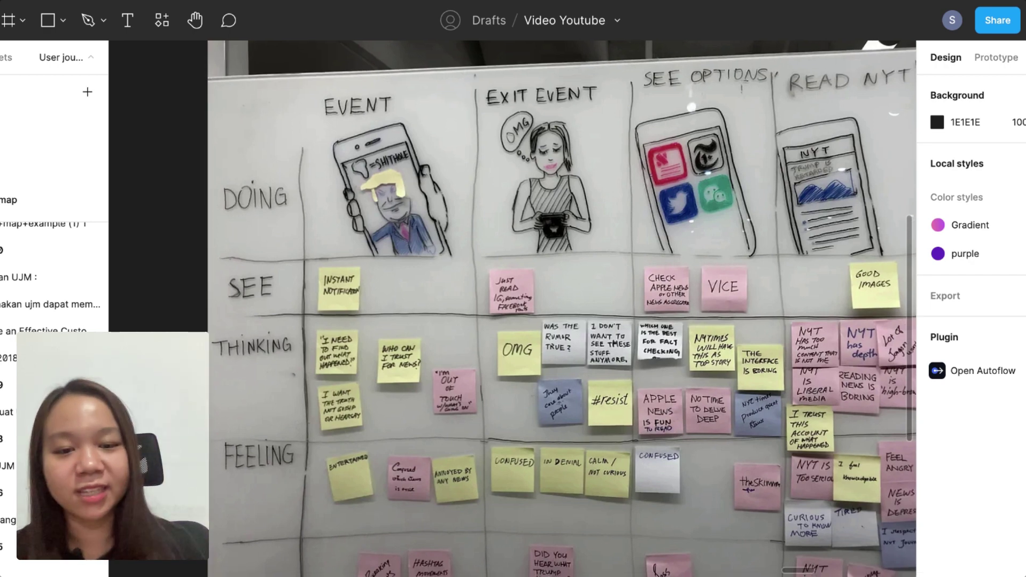
scroll(534, 320, "down", 5)
scroll(449, 339, "up", 3)
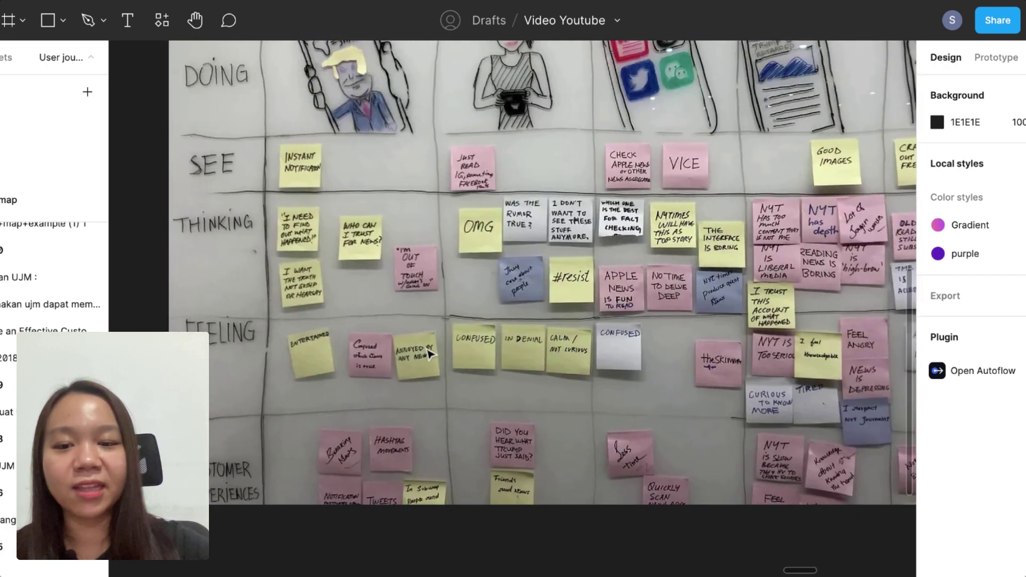
scroll(449, 339, "right", 4)
scroll(447, 340, "down", 3)
scroll(452, 339, "up", 2)
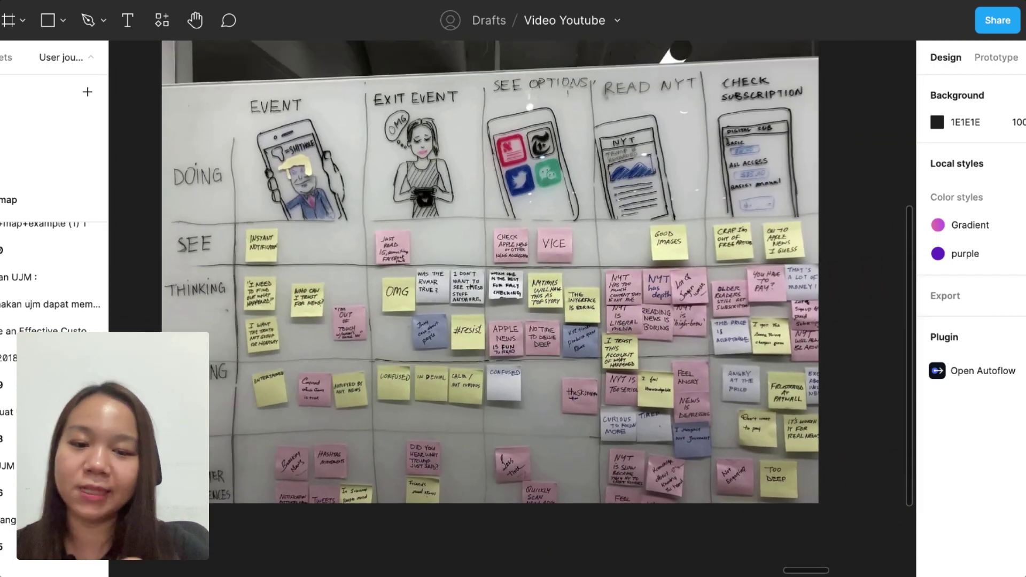
scroll(429, 362, "down", 2)
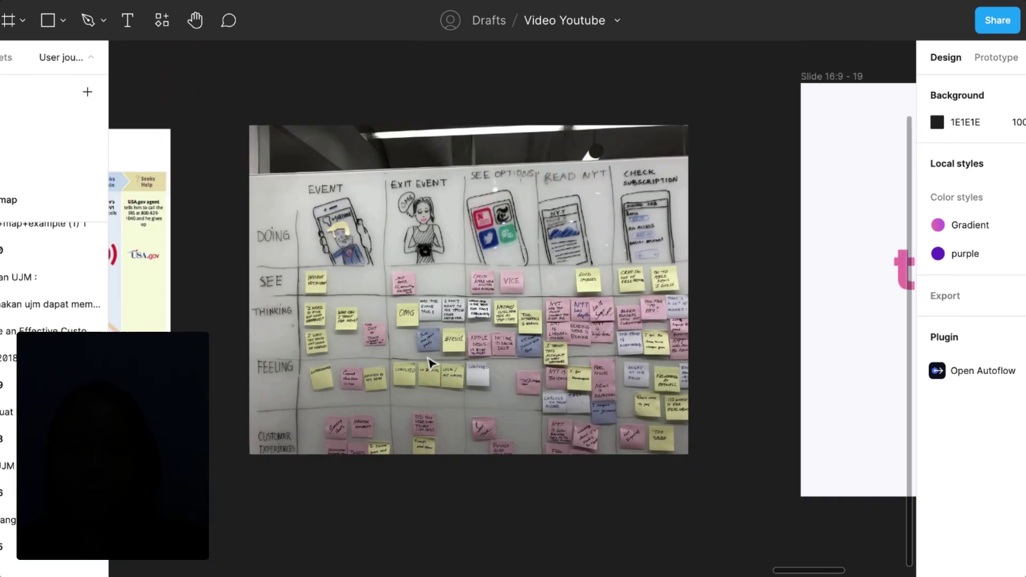
scroll(430, 363, "down", 3)
Pan the canvas left back toward Michael's Journey Map.
scroll(429, 363, "left", 5)
scroll(430, 361, "left", 1)
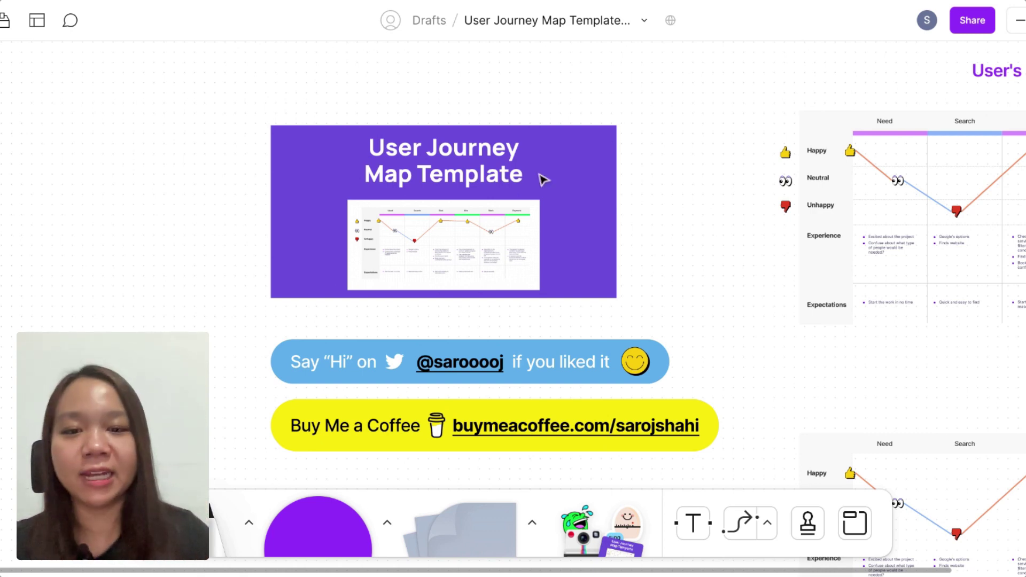
Pan and zoom to the journey-map chart with its Need through Payment stages.
scroll(542, 179, "up", 3)
scroll(491, 171, "up", 2)
scroll(427, 160, "up", 2)
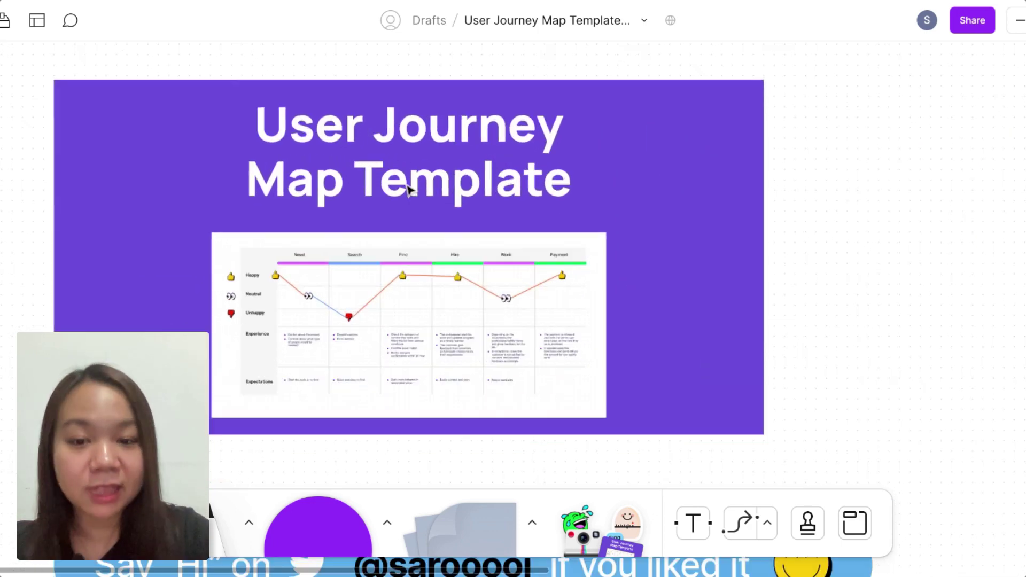
scroll(419, 183, "down", 2)
scroll(422, 182, "left", 3)
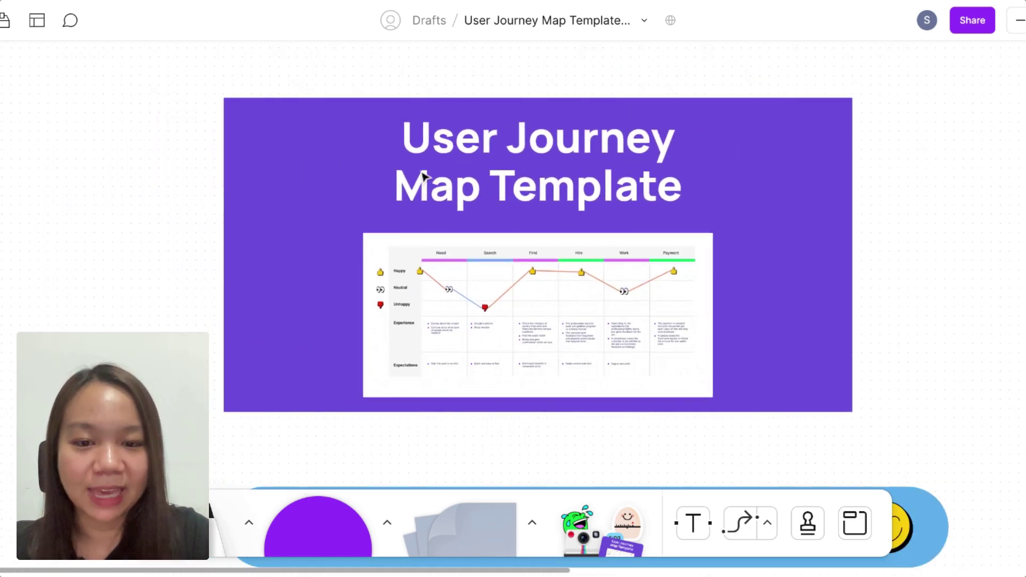
scroll(600, 327, "down", 2)
scroll(593, 320, "down", 4)
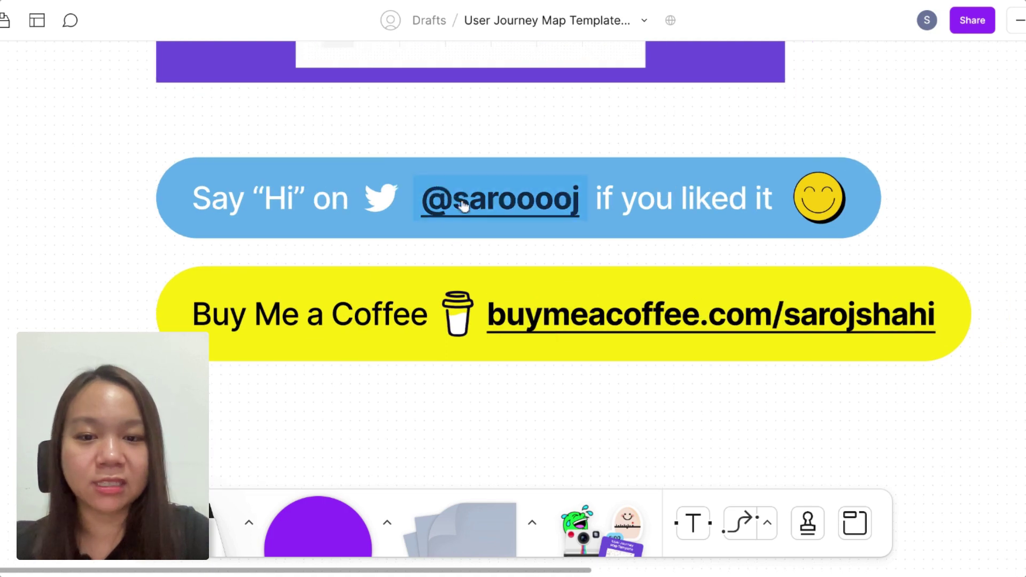
scroll(374, 220, "up", 1)
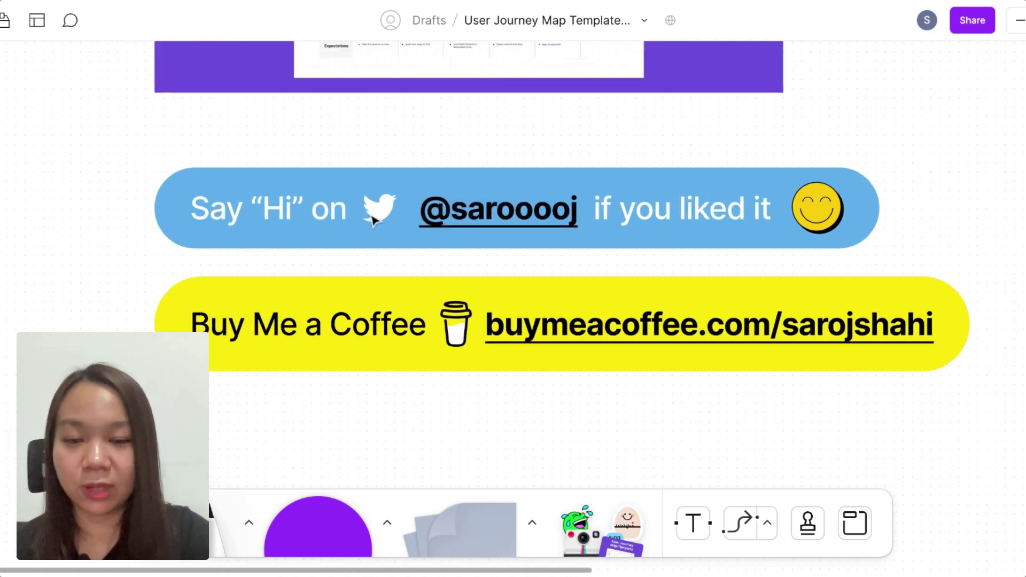
scroll(374, 221, "up", 3)
scroll(374, 220, "up", 2)
scroll(374, 220, "down", 2)
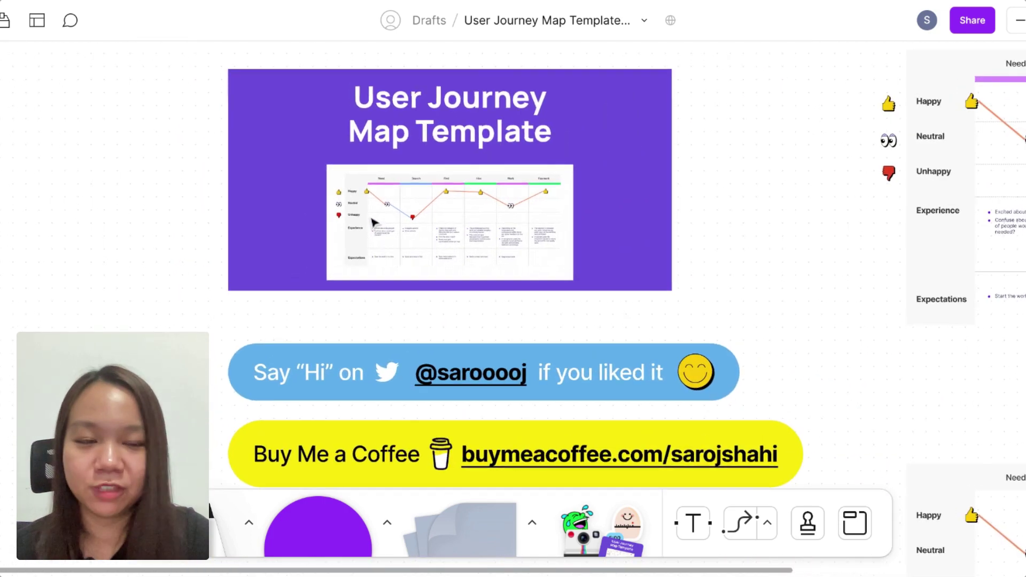
scroll(373, 222, "right", 1)
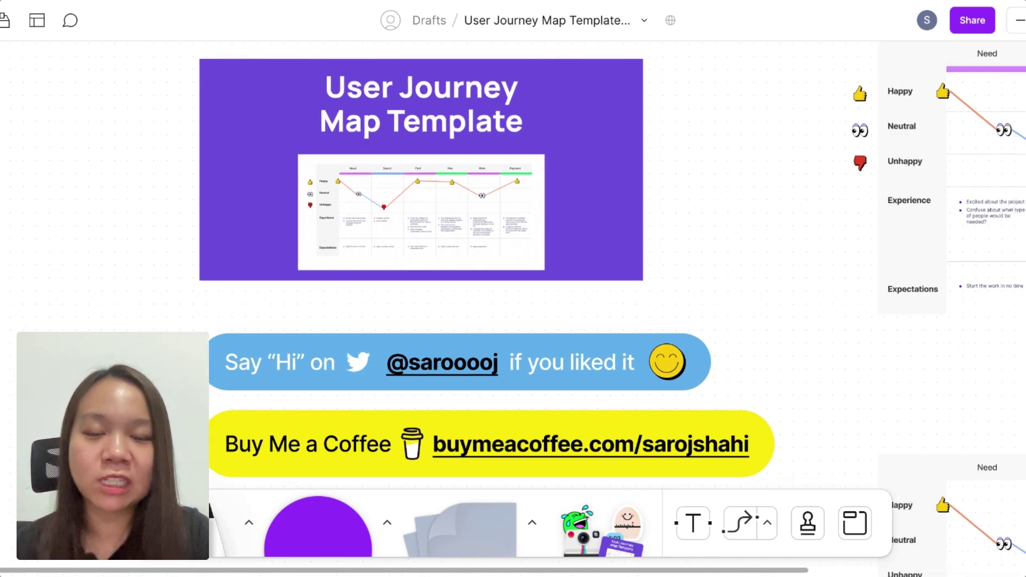
scroll(372, 223, "right", 5)
scroll(372, 222, "right", 5)
scroll(373, 222, "down", 3)
scroll(372, 222, "left", 4)
scroll(372, 222, "up", 1)
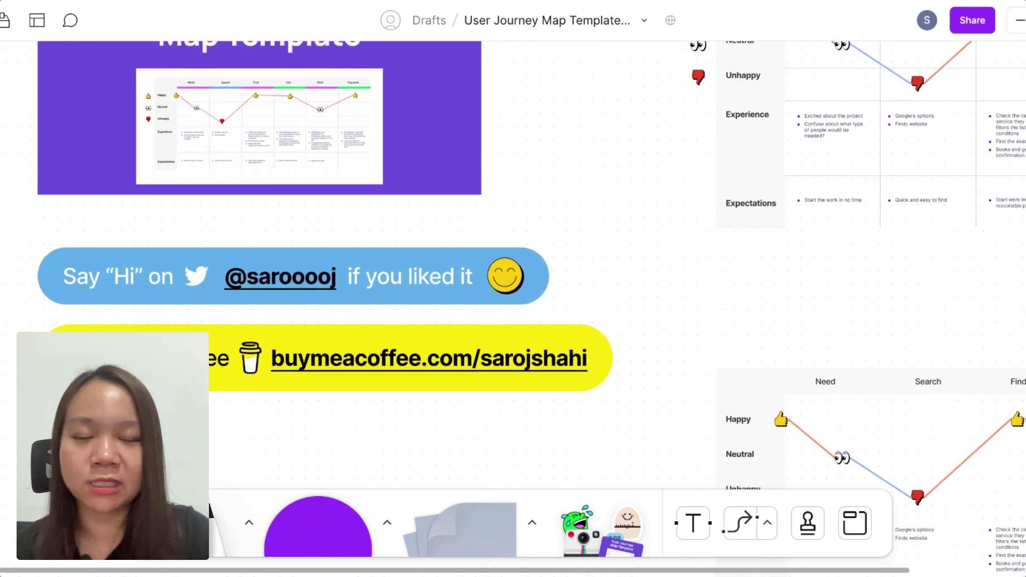
scroll(372, 223, "down", 2)
scroll(373, 222, "right", 1)
scroll(373, 223, "down", 2)
scroll(372, 222, "right", 1)
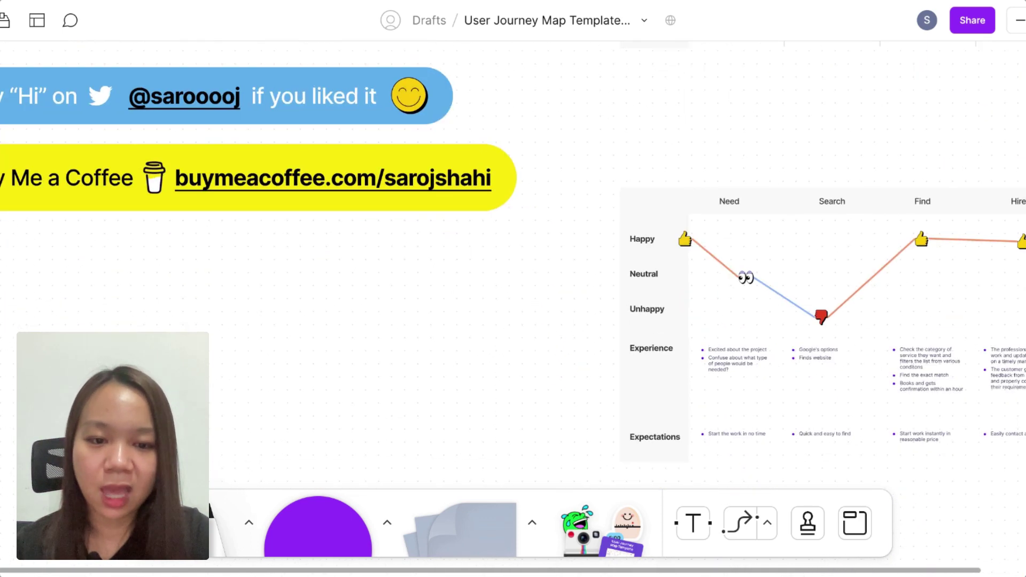
scroll(606, 191, "right", 4)
scroll(606, 191, "right", 2)
scroll(606, 191, "down", 1)
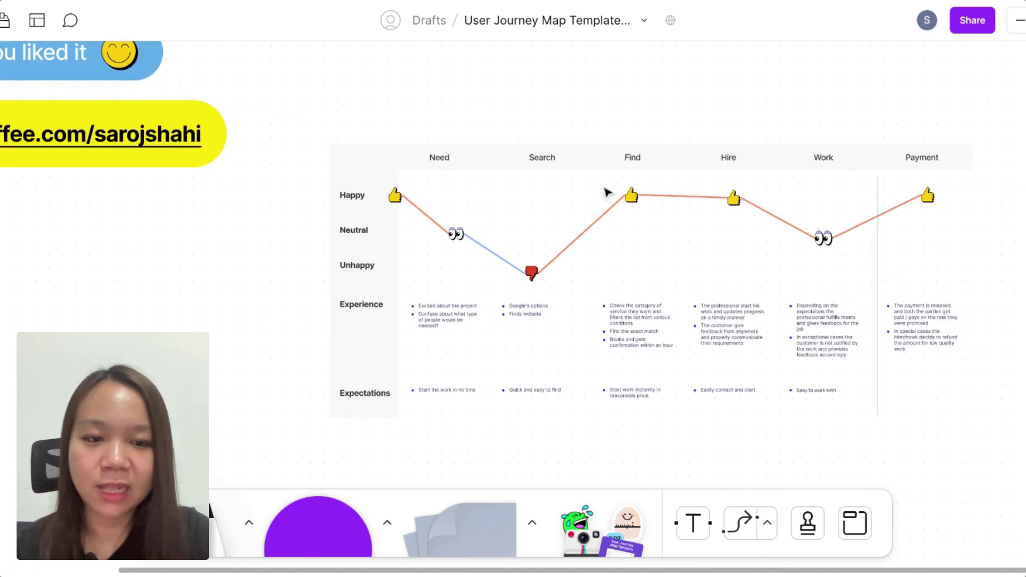
scroll(850, 271, "left", 1)
scroll(849, 270, "up", 1)
scroll(858, 271, "right", 1)
scroll(858, 271, "down", 1)
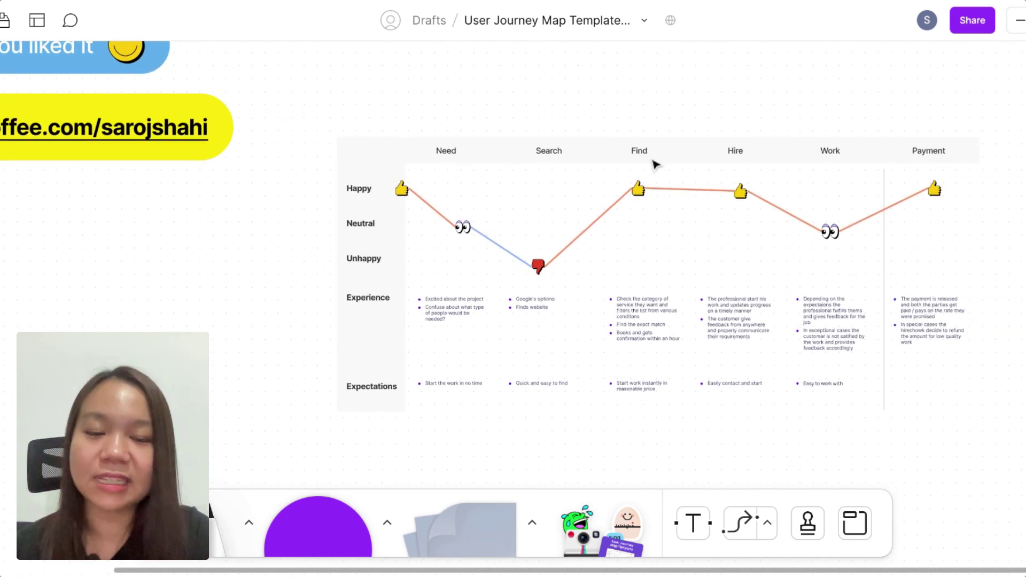
scroll(653, 163, "up", 1)
scroll(653, 163, "up", 1)
scroll(527, 156, "up", 2)
scroll(527, 155, "up", 3)
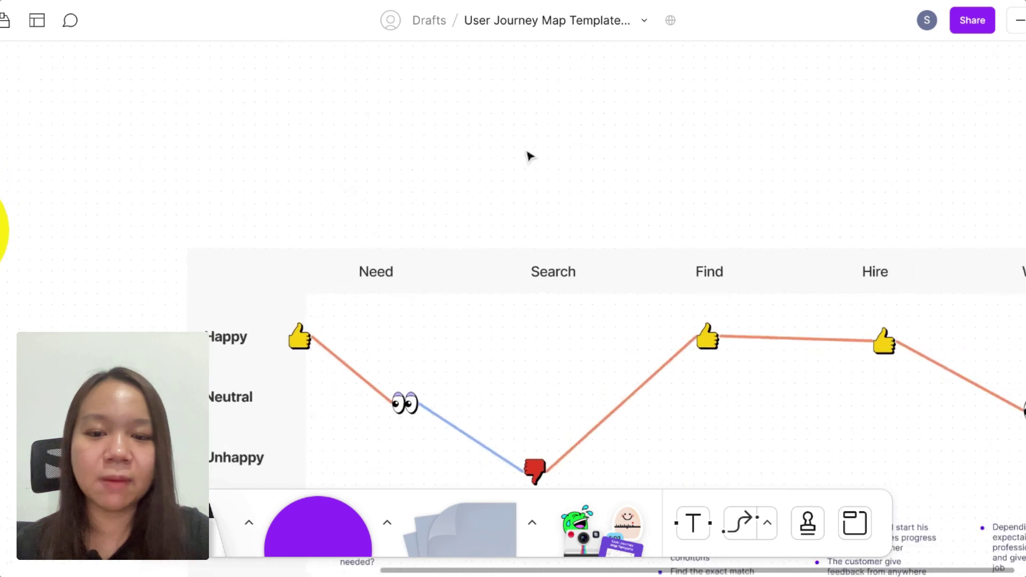
Place an empty text box just above the journey-map chart.
left_click(692, 522)
left_click(299, 121)
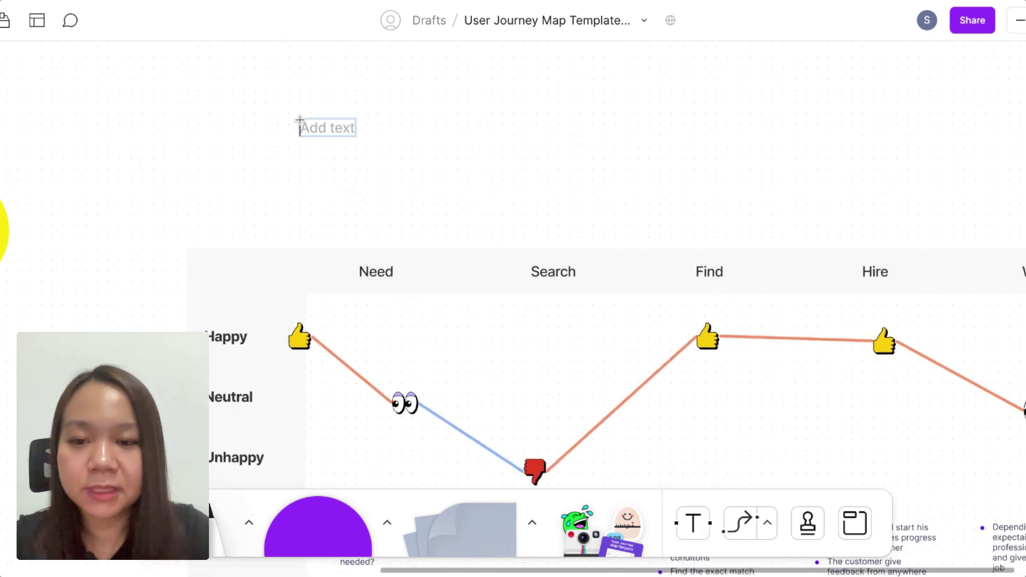
scroll(327, 170, "up", 3)
scroll(329, 170, "up", 1)
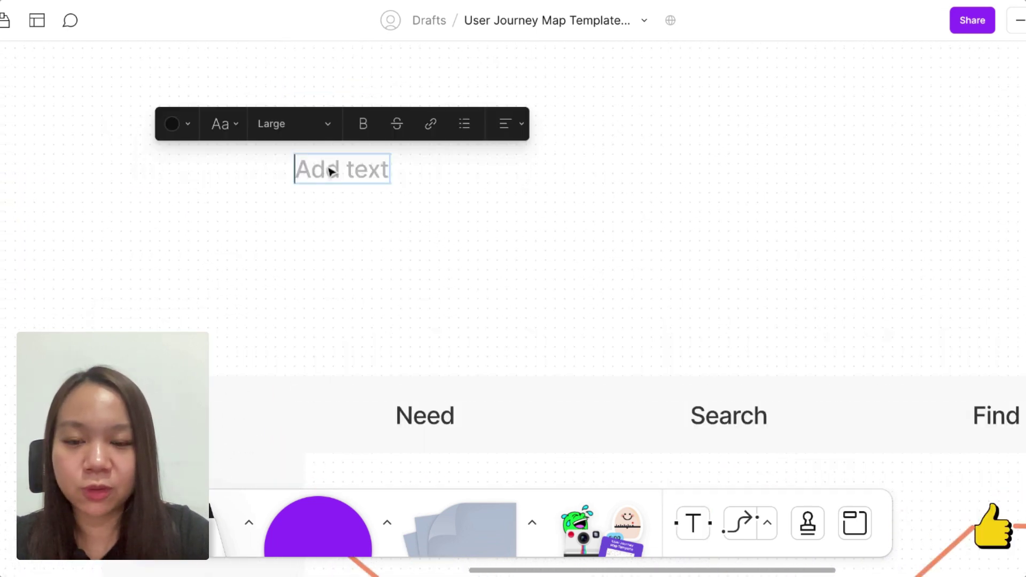
Write the persona label 'Dina, 20 tahun' and duplicate it below.
type("Di")
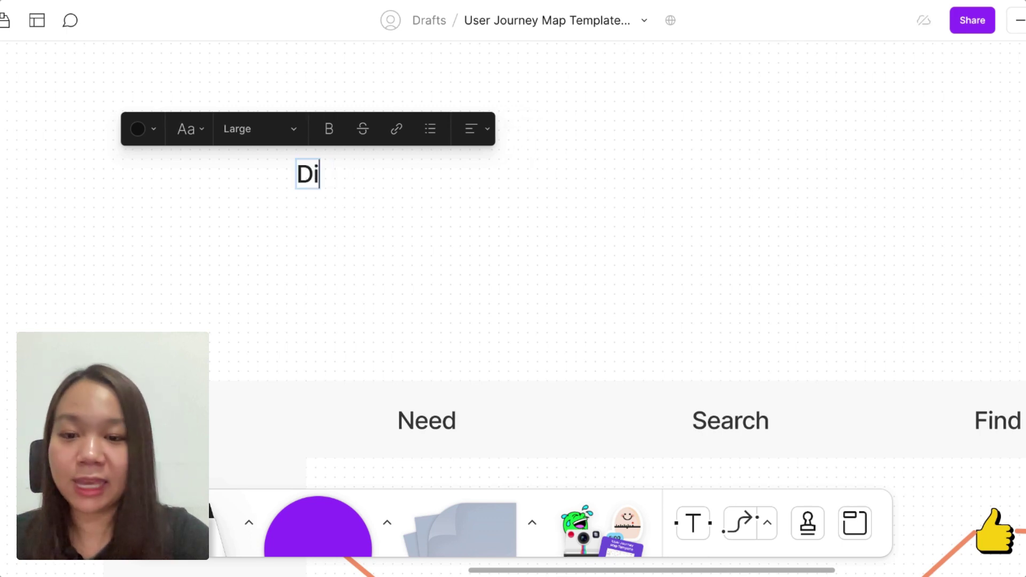
type("na")
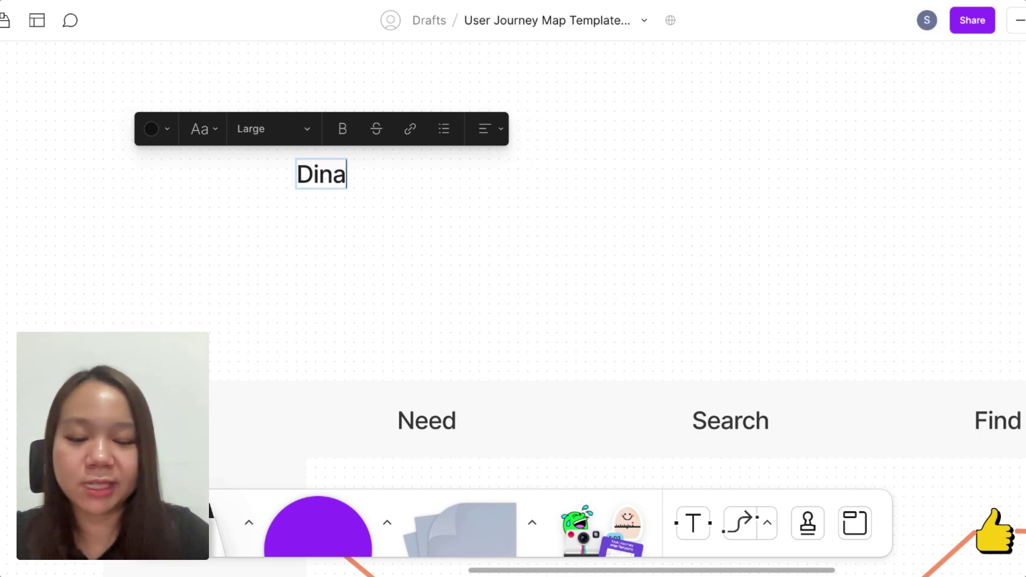
type(", 20 t")
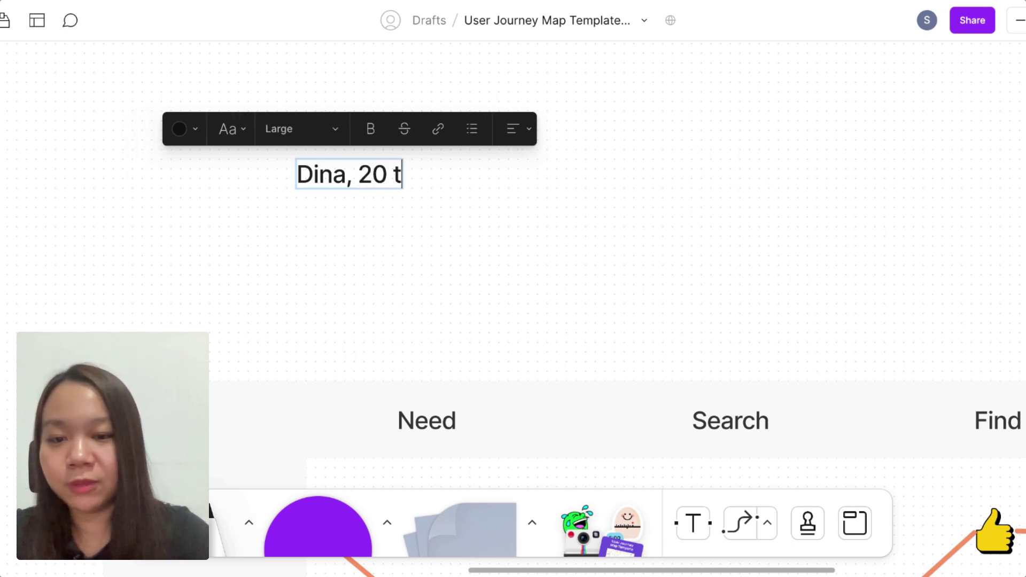
type("ahun")
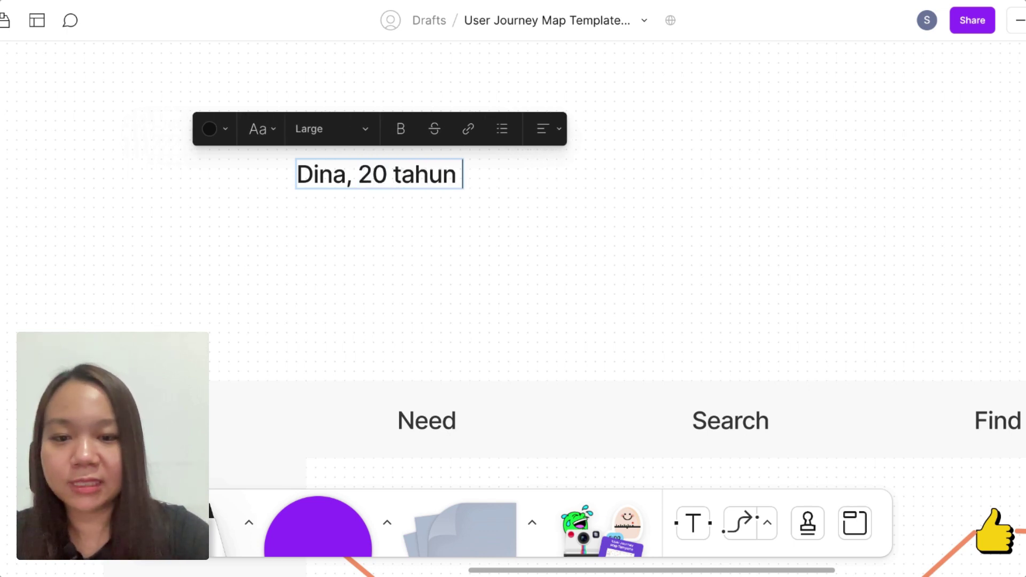
key("Escape")
left_click(327, 265)
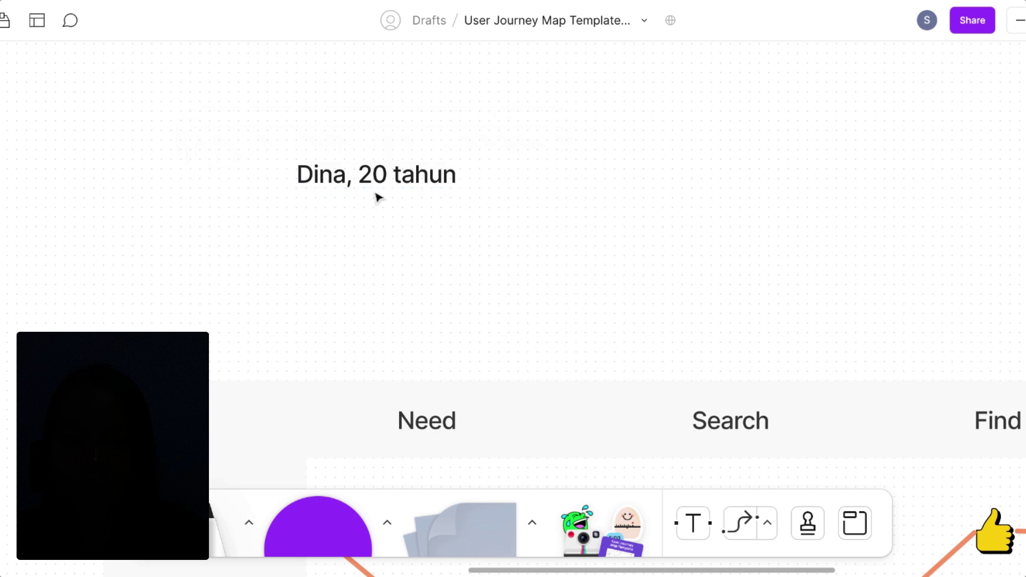
left_click(383, 187)
key("ctrl+d")
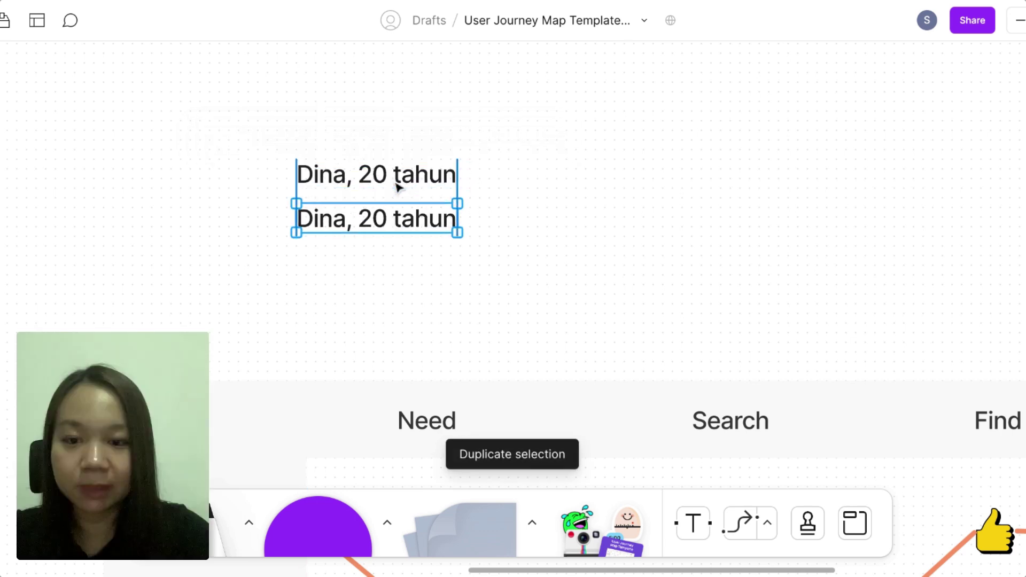
Rewrite the copy to start 'sebagai mahasiswa, dina kesulitan untuk makan sehat.'.
key("Return")
type("s")
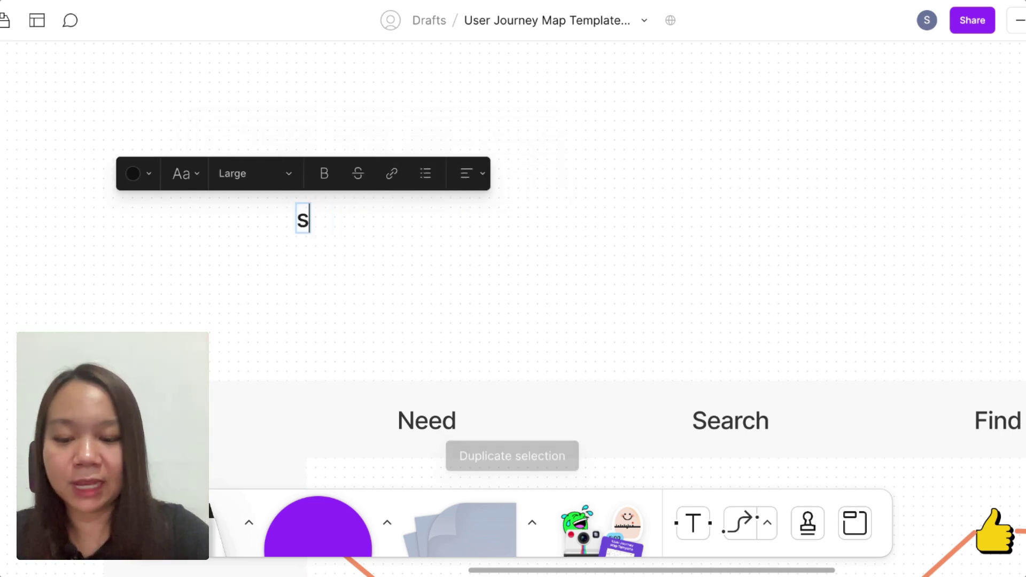
type("e bagai")
key("BackSpace")
key("BackSpace")
key("BackSpace")
key("BackSpace")
key("BackSpace")
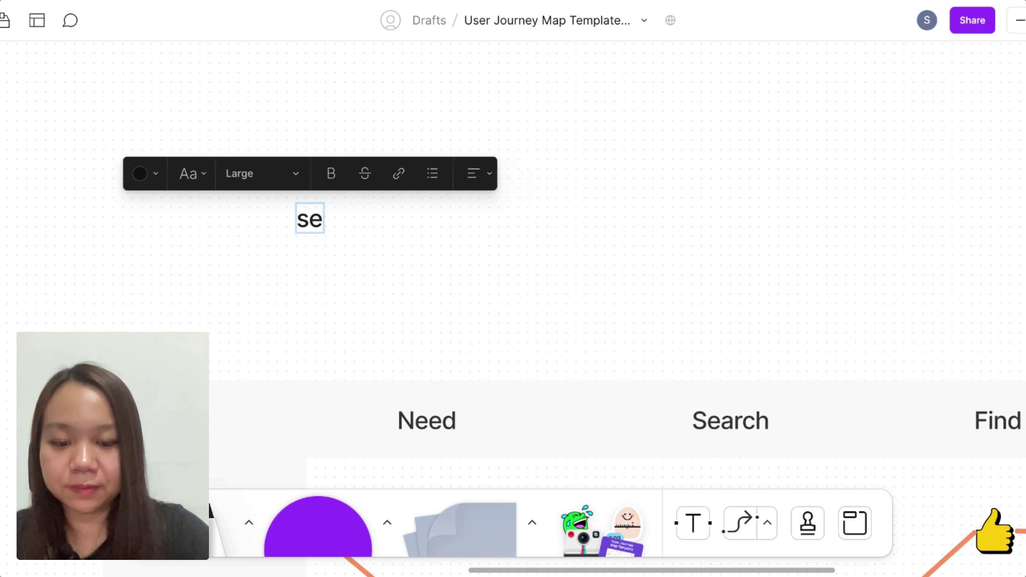
type("bagai  mah")
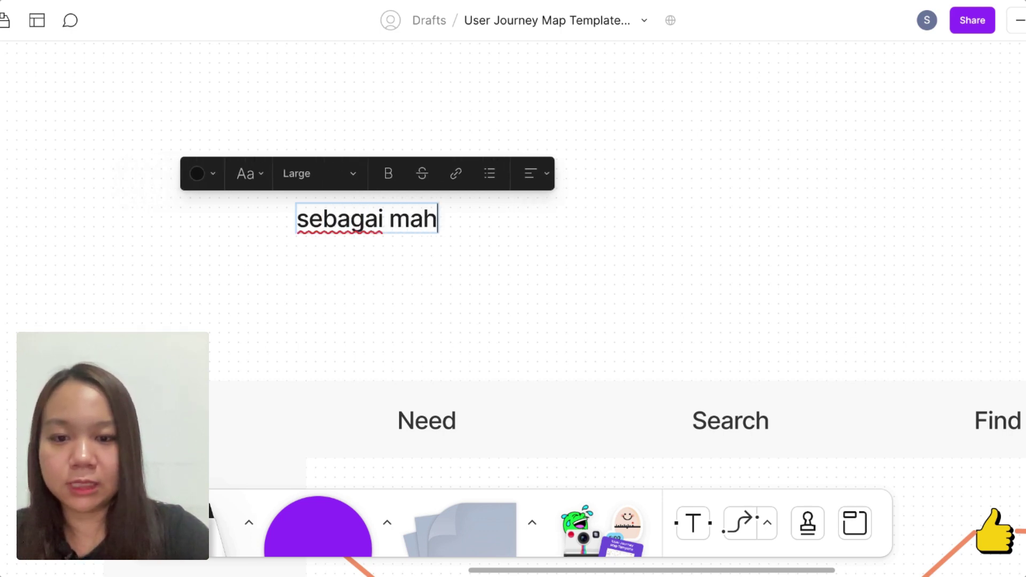
type("asiswa i")
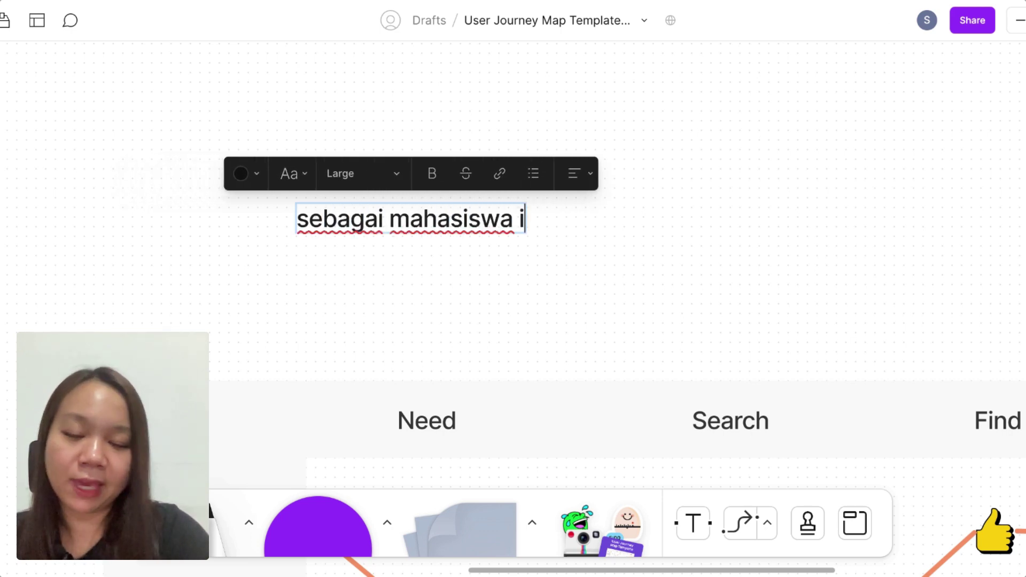
key("BackSpace")
key("BackSpace")
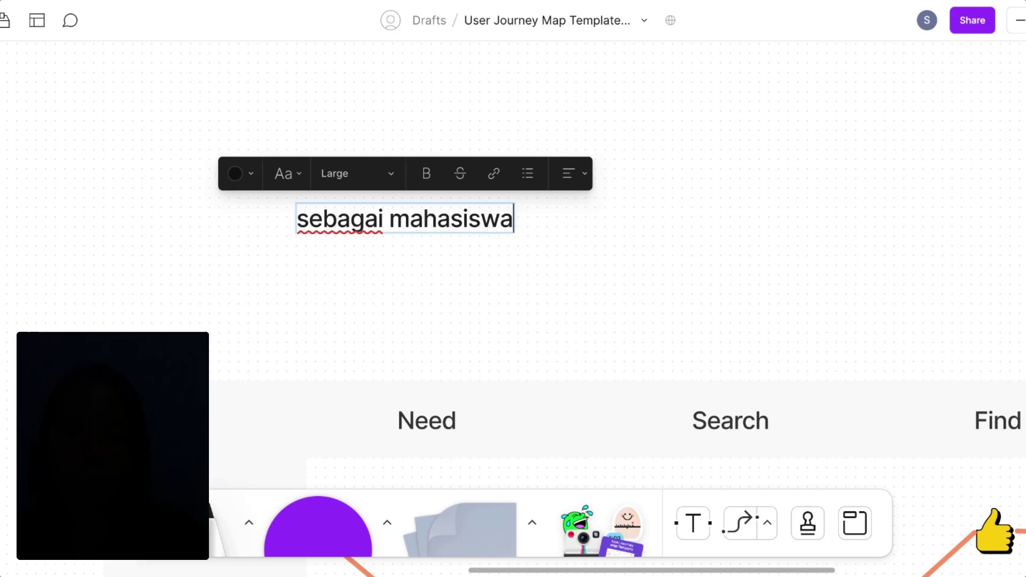
type(", dina kesul")
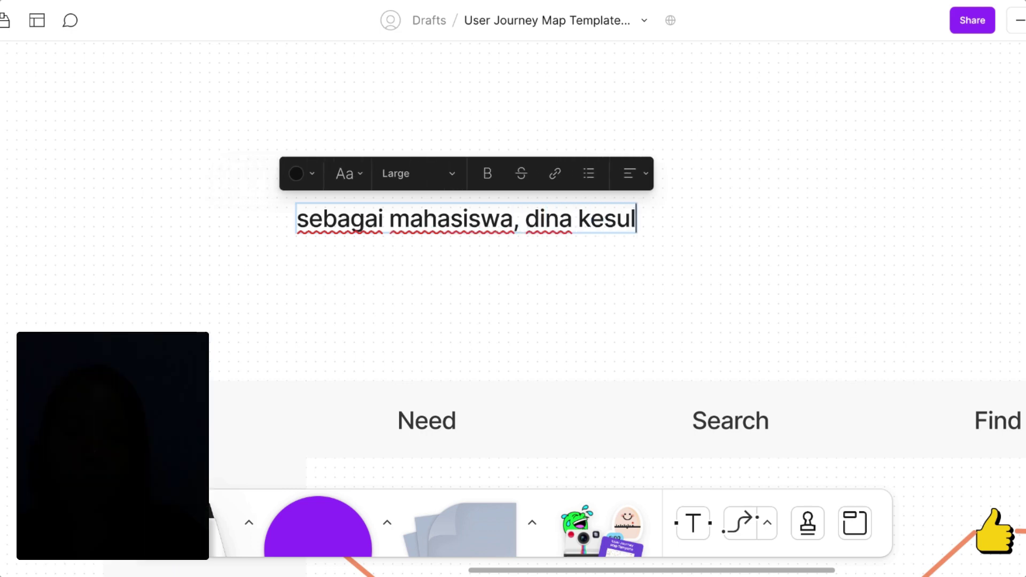
type("itan untuk ")
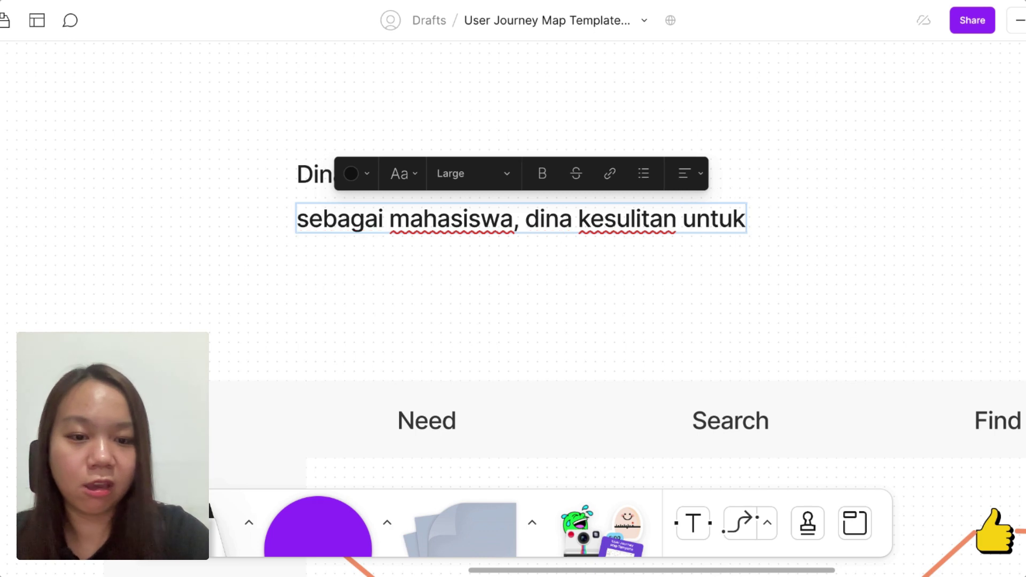
type("makan ")
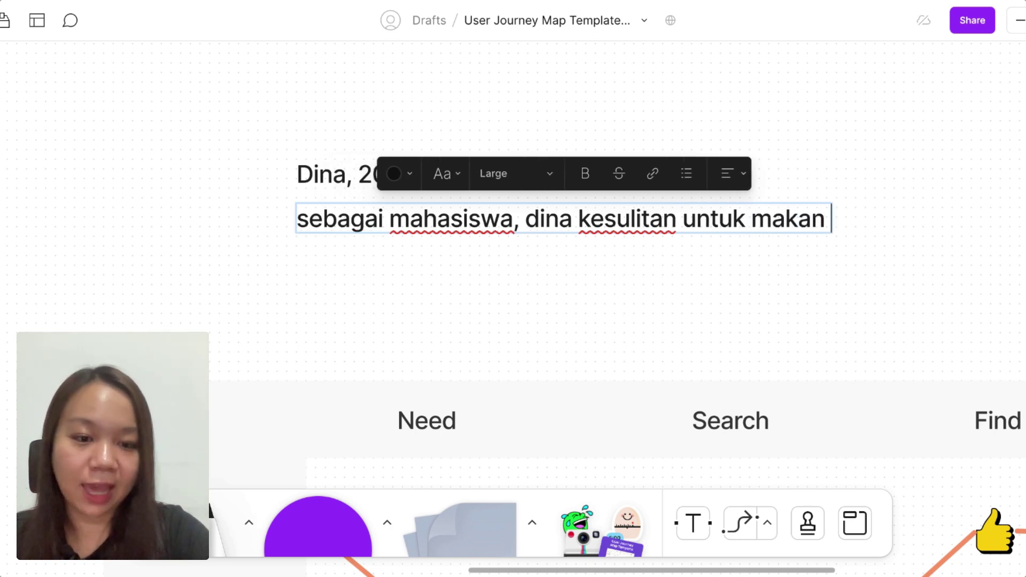
type("sehat. ")
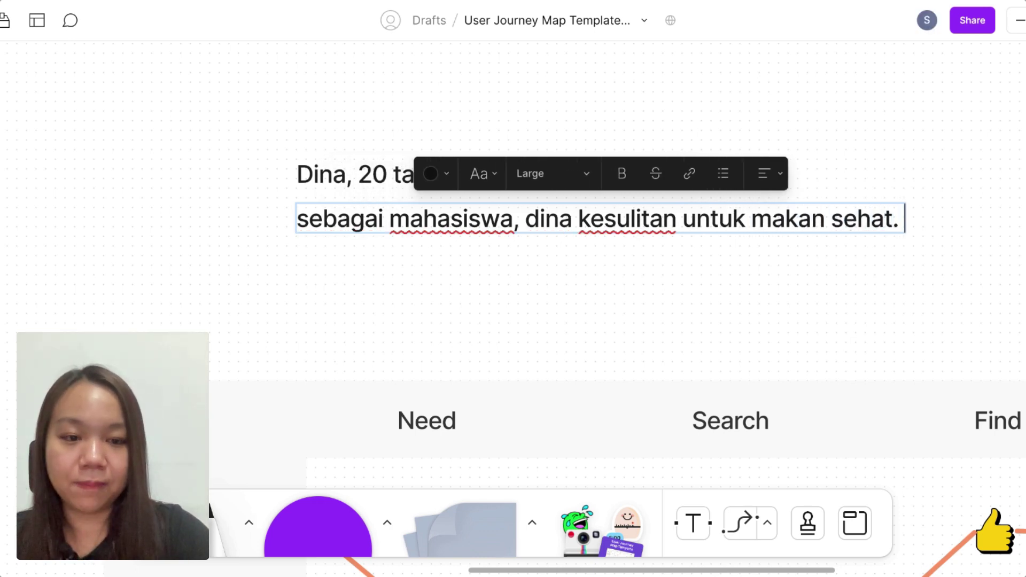
type("Dla")
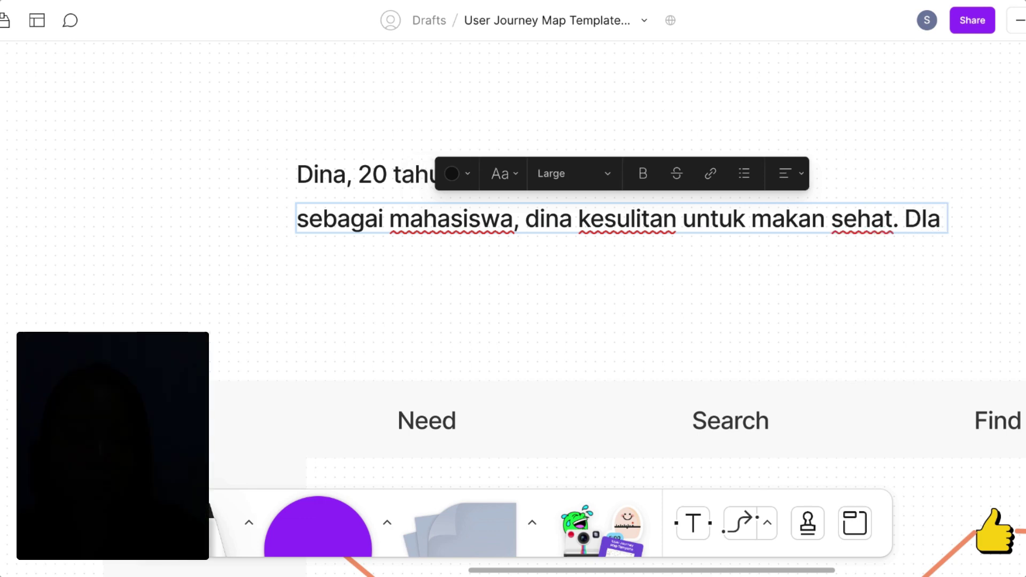
Extend the description with the reason she struggles, beginning 'karena dina'.
key("BackSpace")
key("BackSpace")
type("i")
key("BackSpace")
key("BackSpace")
type("k")
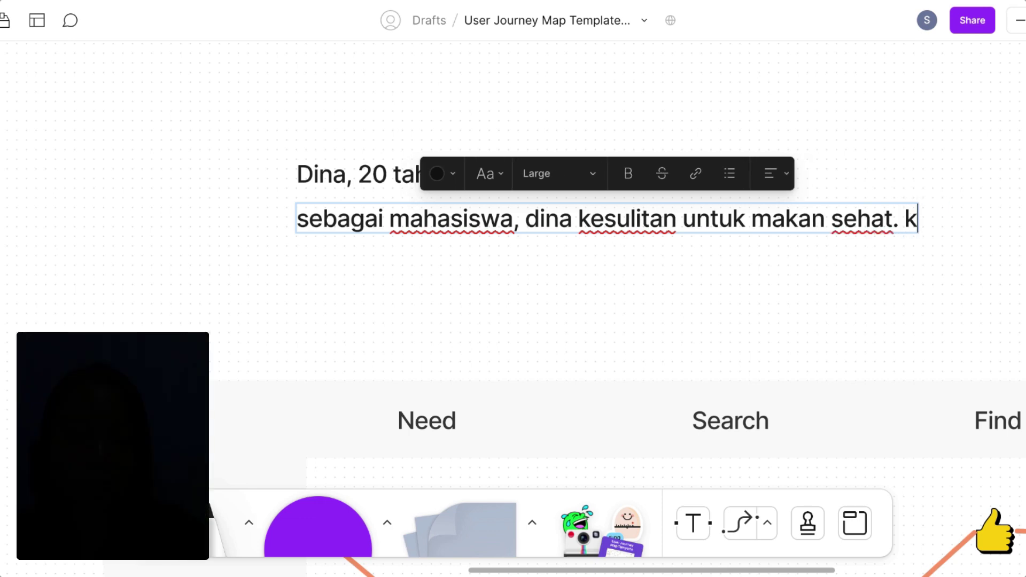
type("arena dina")
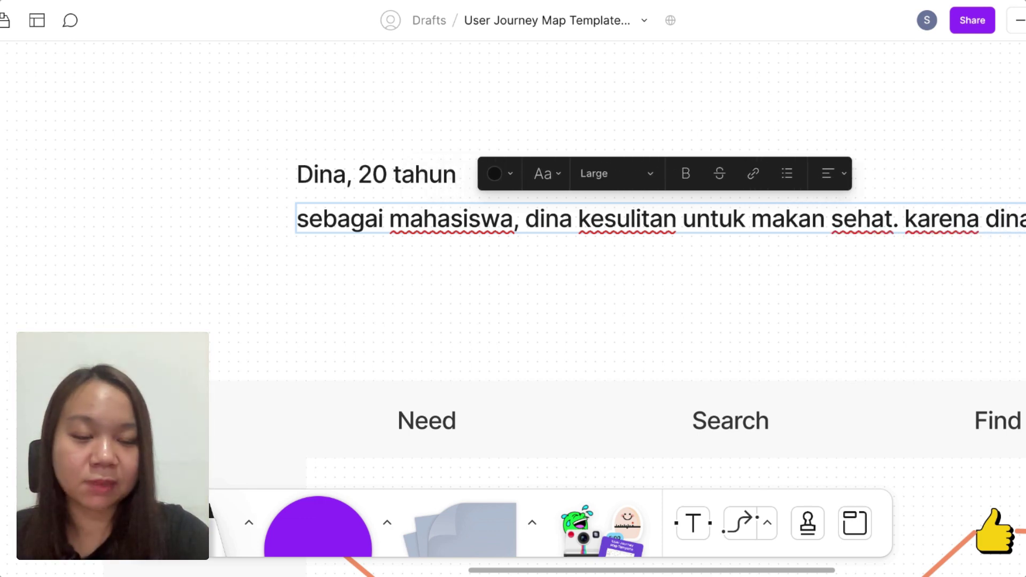
scroll(400, 193, "right", 5)
type(" ga")
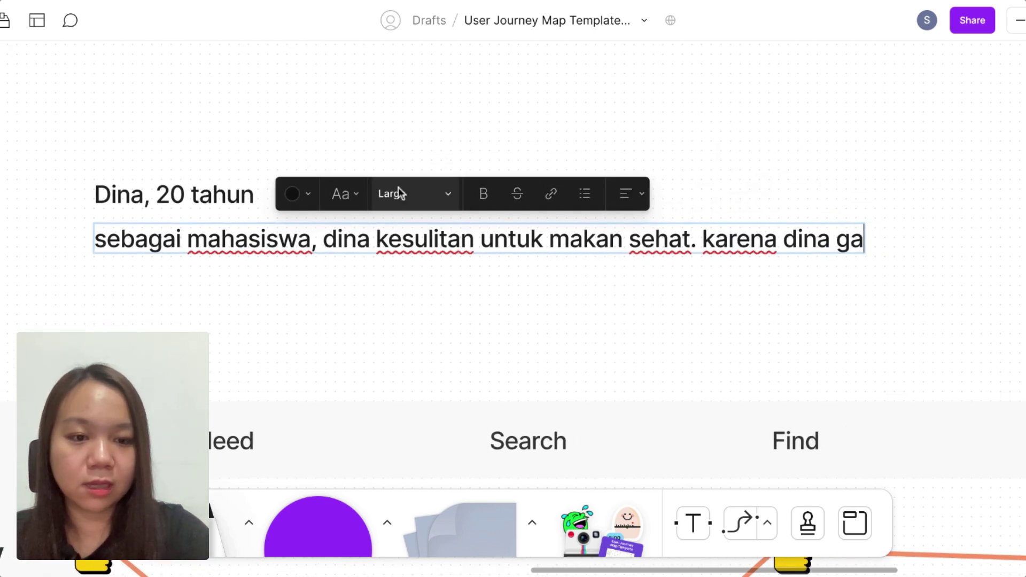
type("j empet masa")
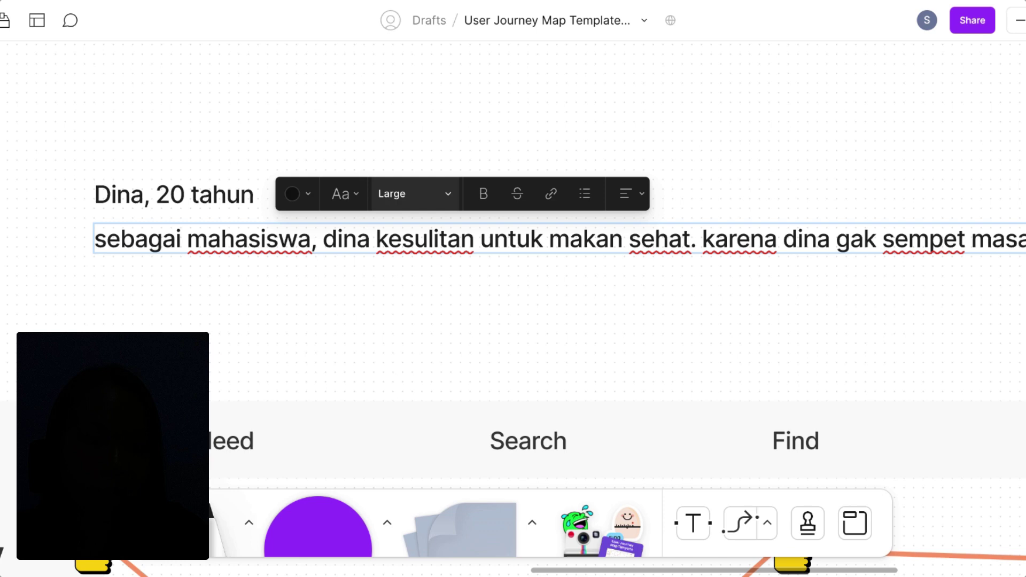
key("Escape")
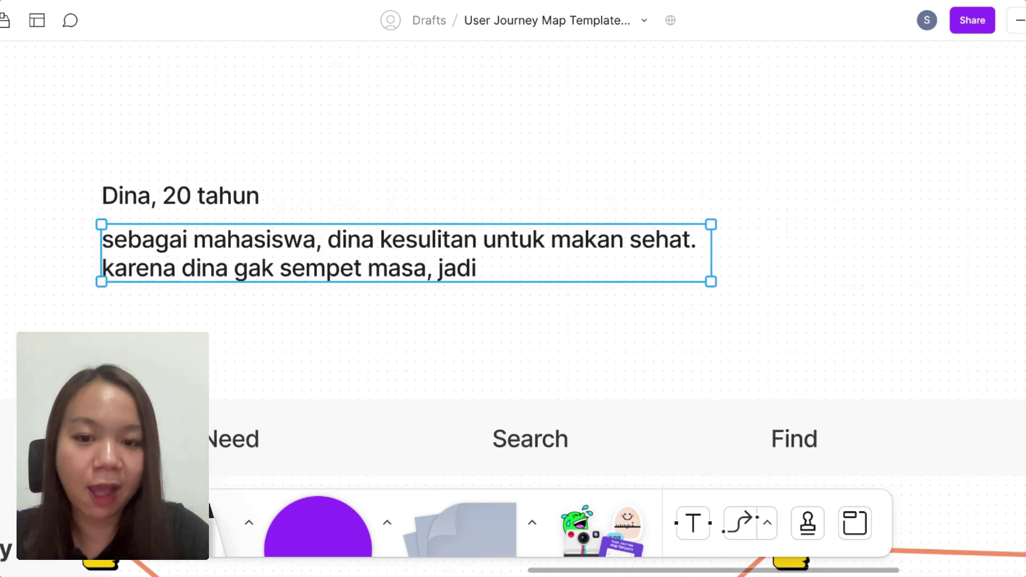
Finish the story: she orders meals via food delivery 'agar dia bisa makan sehat tanpa ribet'.
double_click(462, 268)
left_click(473, 268)
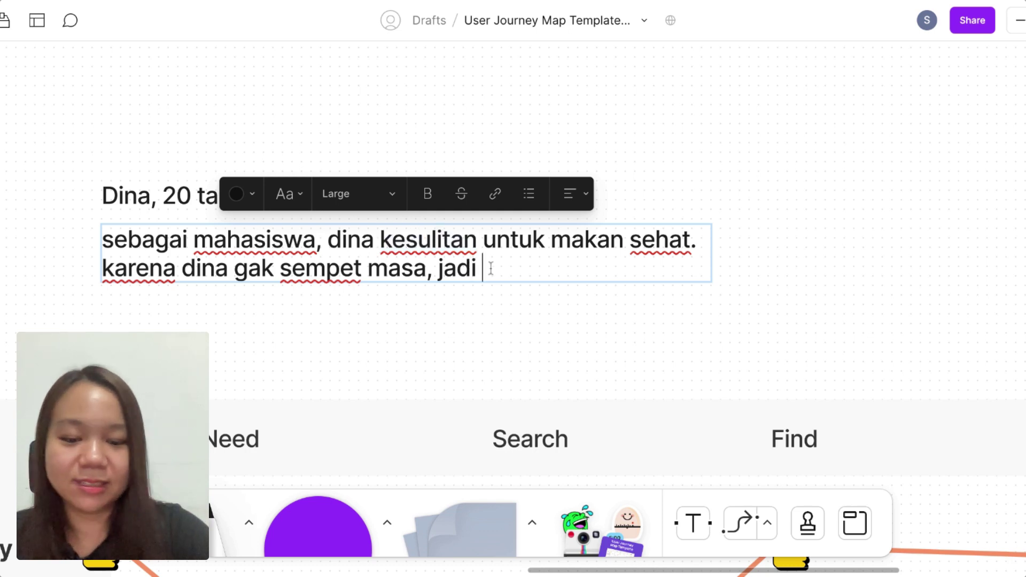
type("un")
key("BackSpace")
key("BackSpace")
type("mu")
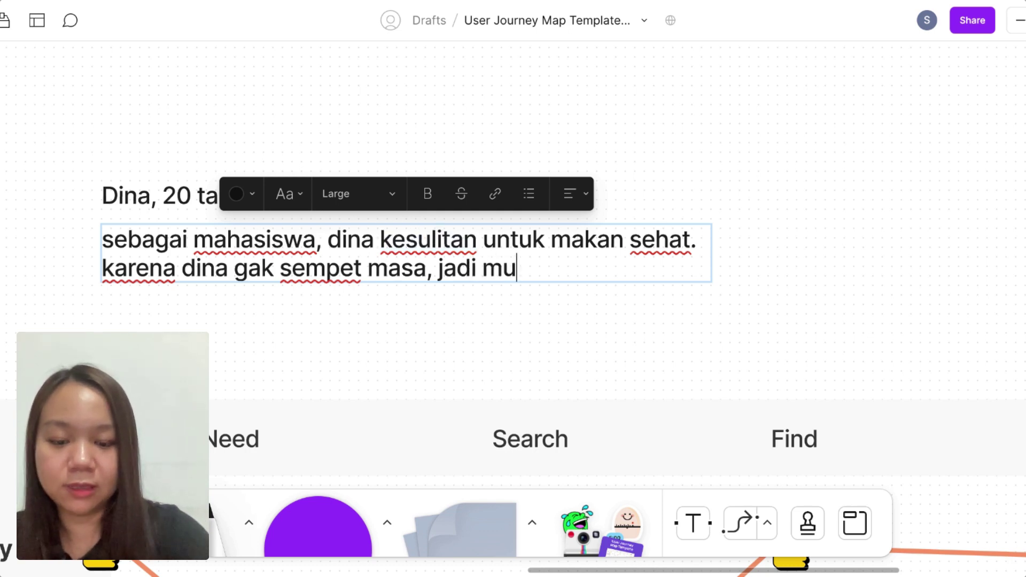
type("tusu")
type("n")
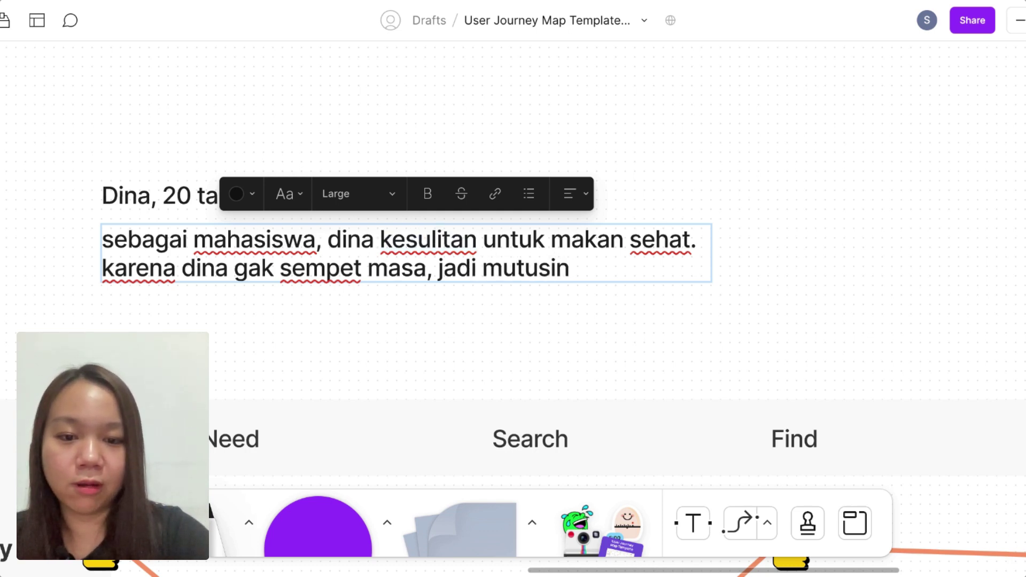
type(" order makanan seb")
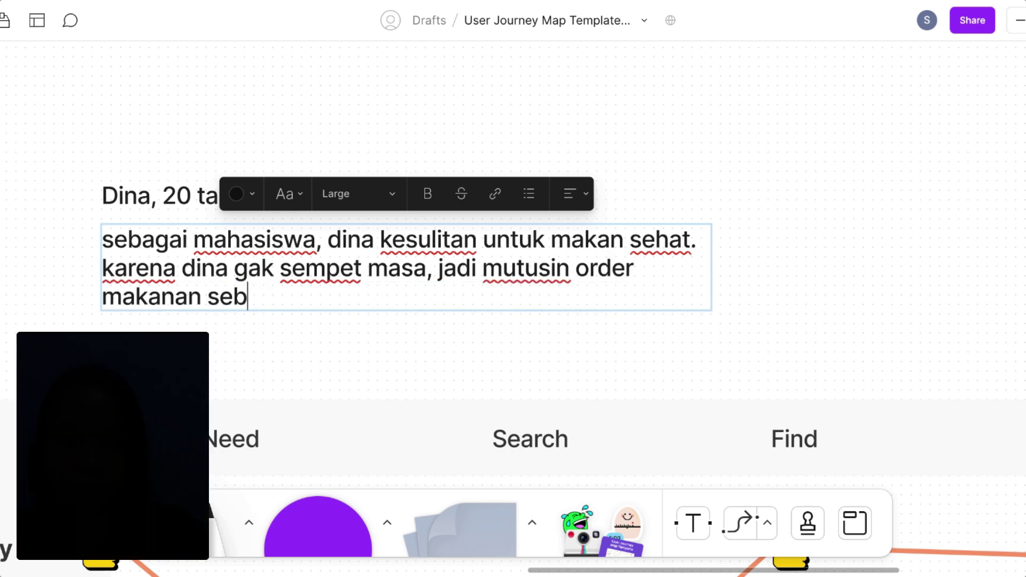
key("BackSpace")
type("h")
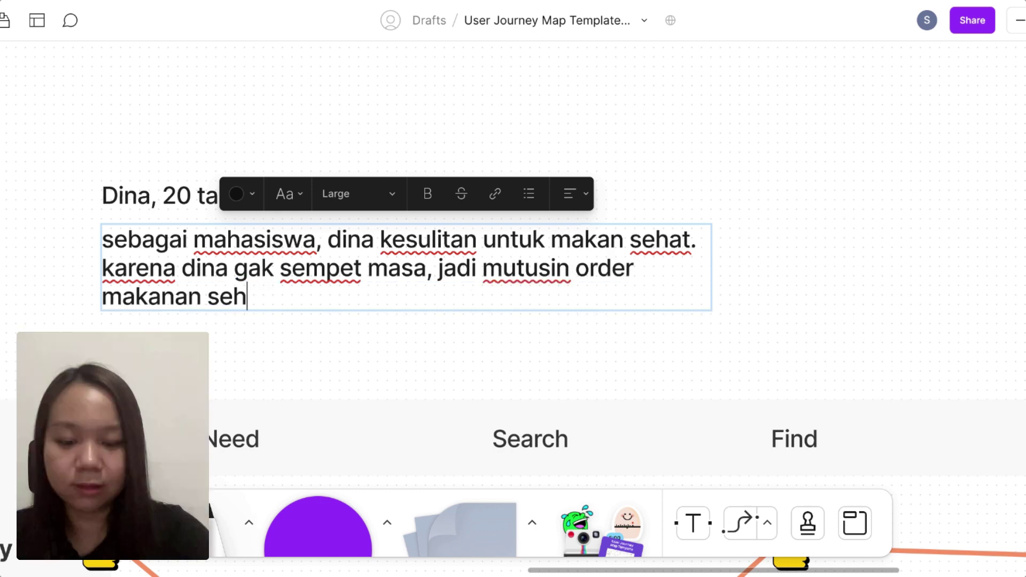
type("at lewat fo")
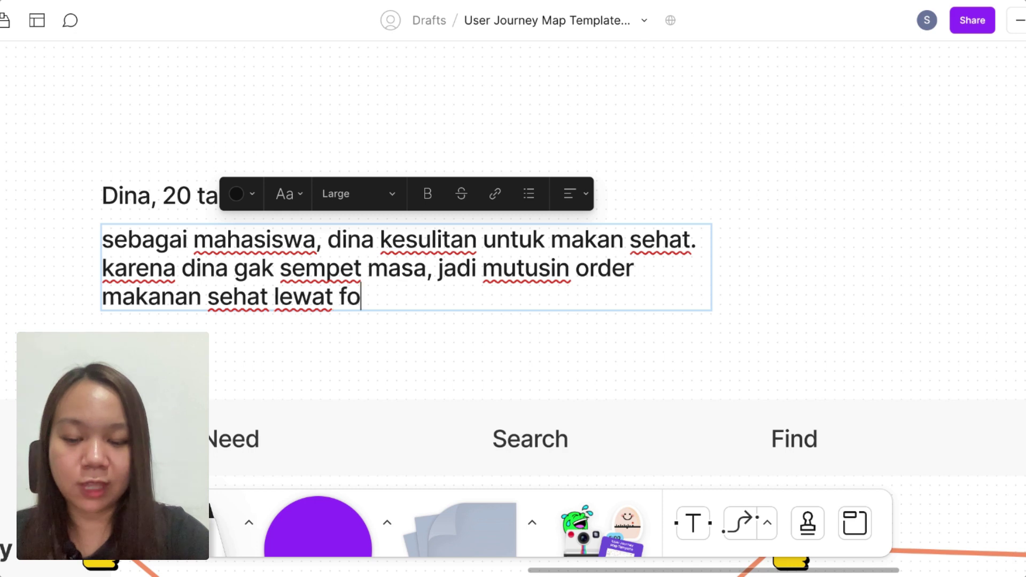
type("od deluver")
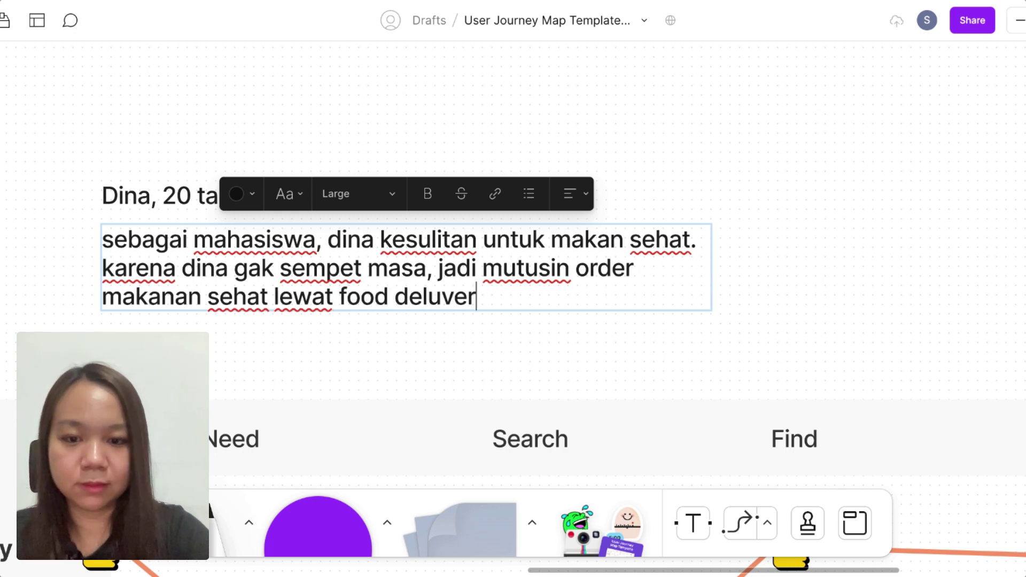
key("BackSpace")
key("BackSpace")
key("BackSpace")
key("BackSpace")
type("iver")
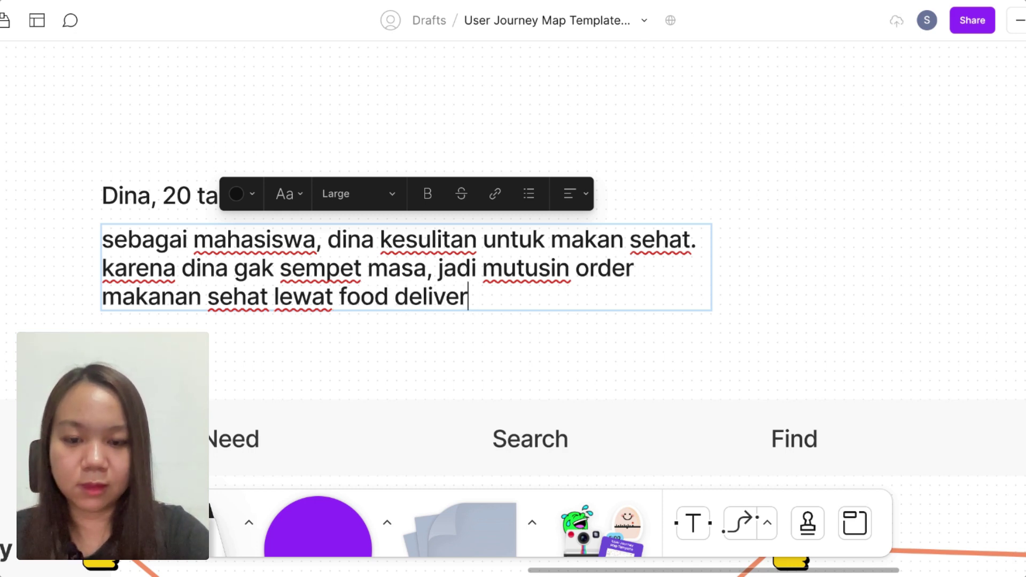
type("y aga")
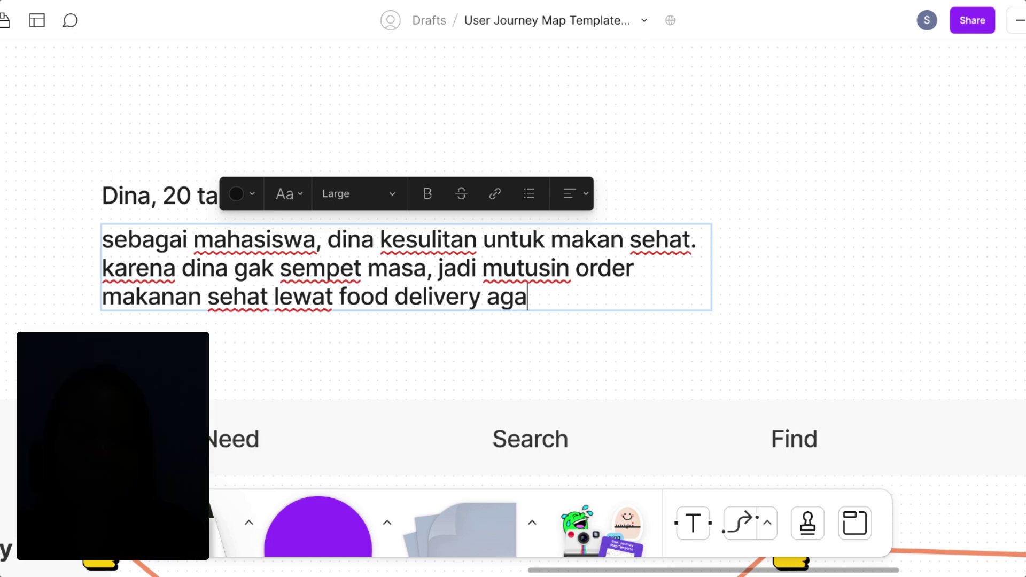
type("r dia bisa maka")
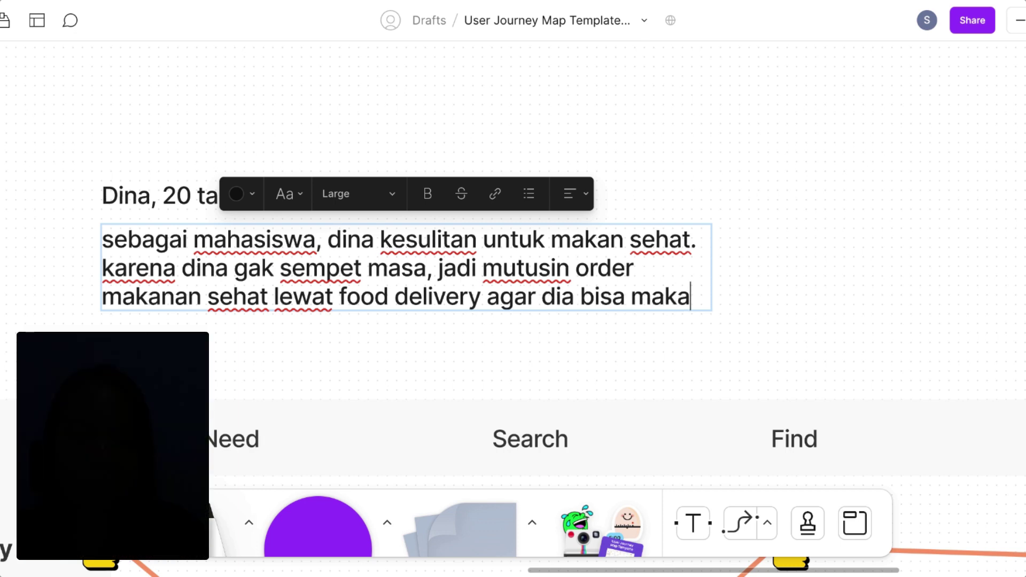
type("s")
key("BackSpace")
type("n sehat")
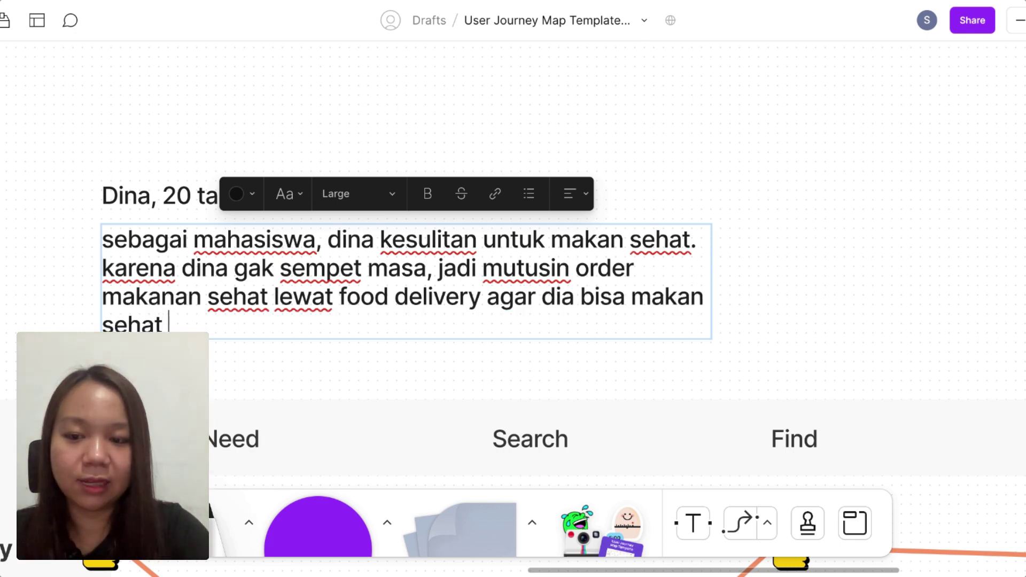
type(" vtan")
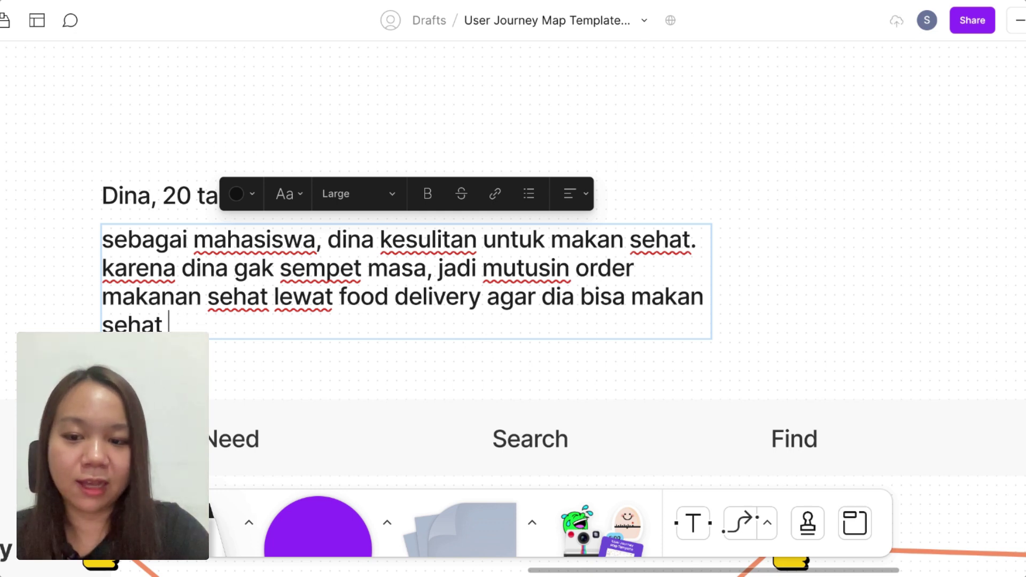
type("tanpa ribet")
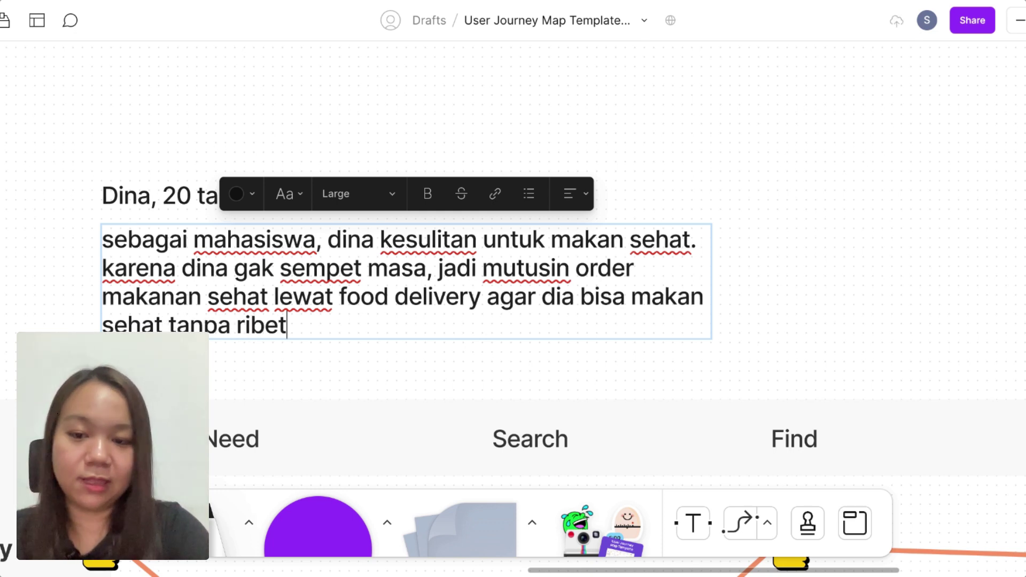
key("Escape")
Deselect the story text box and pan across the map to the stage headings.
scroll(602, 364, "down", 2)
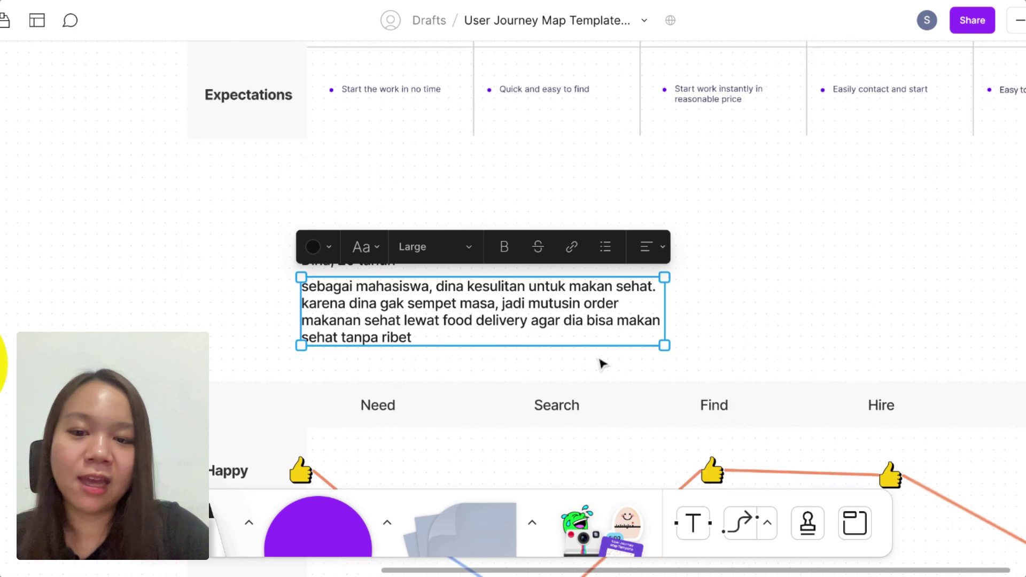
scroll(600, 362, "down", 1)
left_click(849, 300)
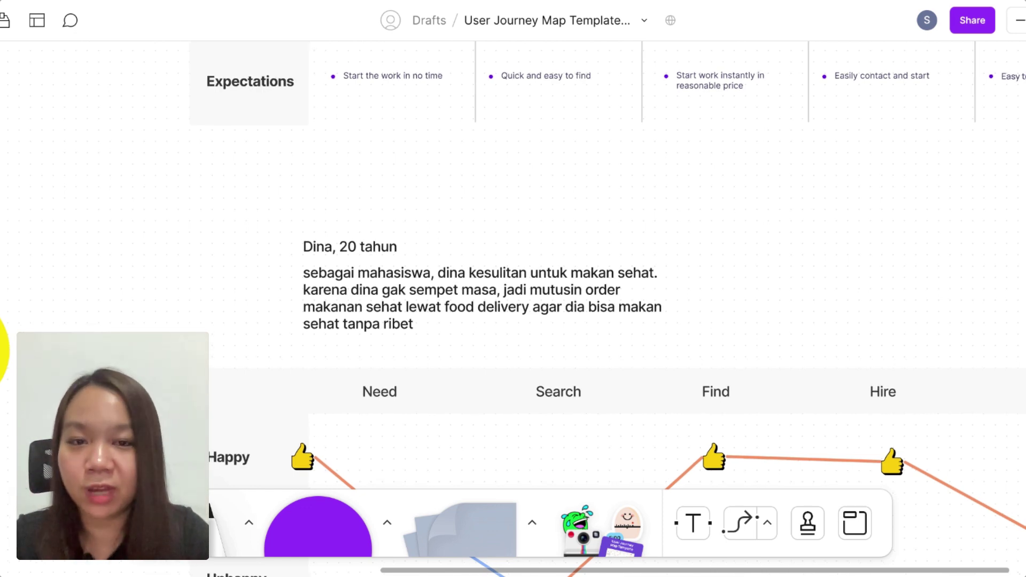
scroll(588, 294, "down", 5)
scroll(748, 267, "down", 3)
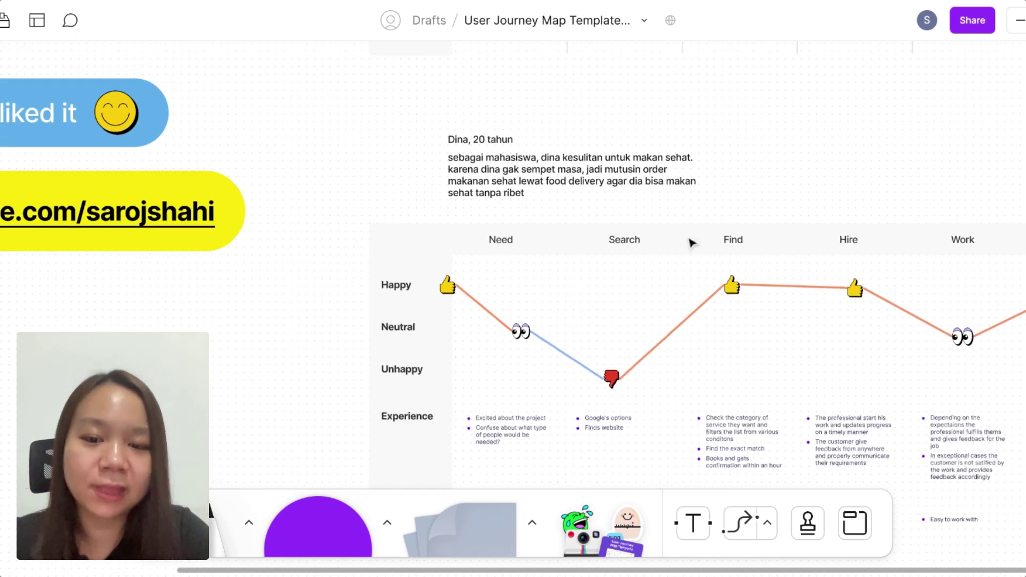
scroll(643, 227, "down", 2)
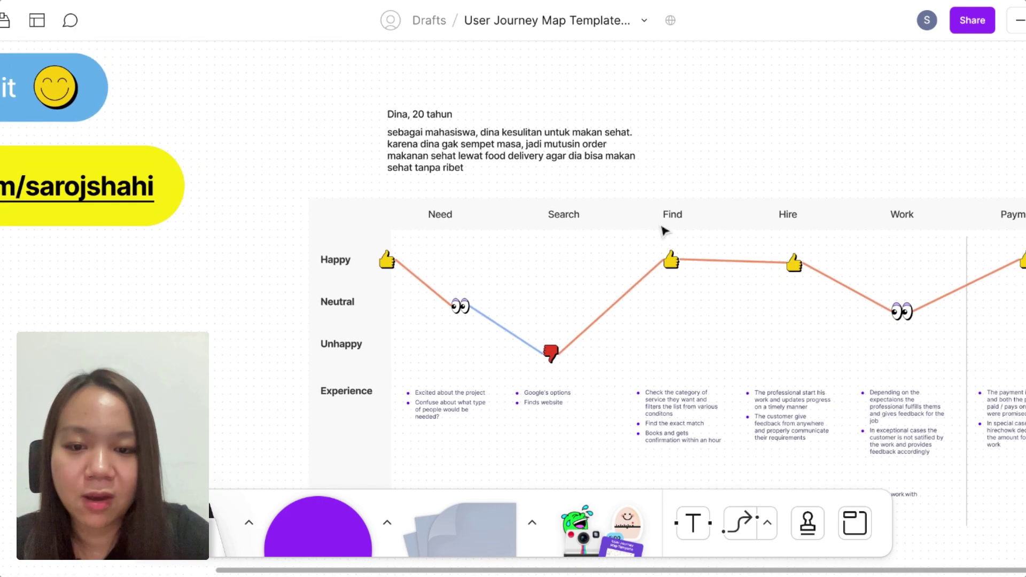
scroll(440, 309, "up", 5)
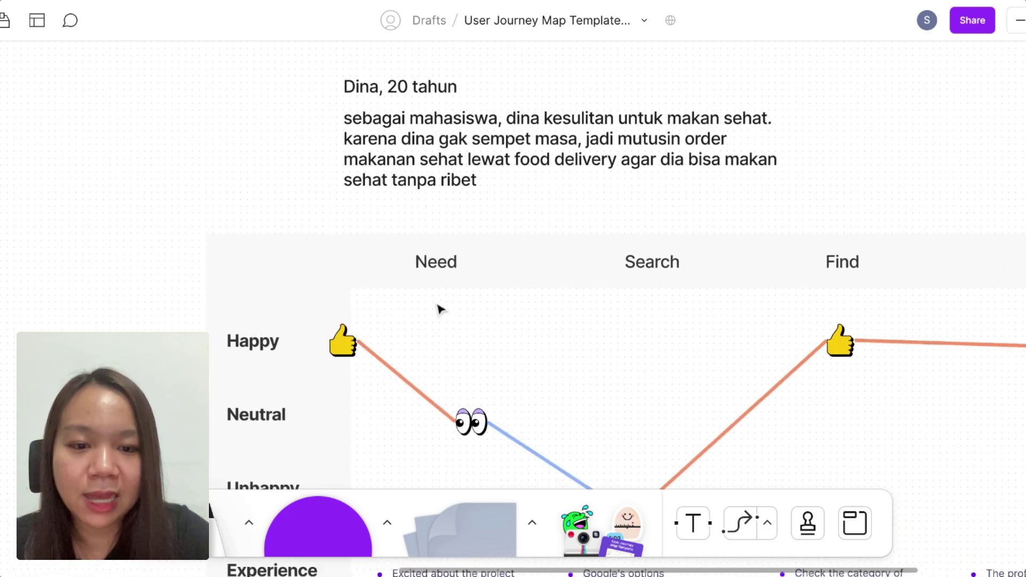
scroll(418, 300, "down", 1)
scroll(374, 257, "down", 2)
scroll(674, 291, "down", 2)
scroll(674, 291, "right", 2)
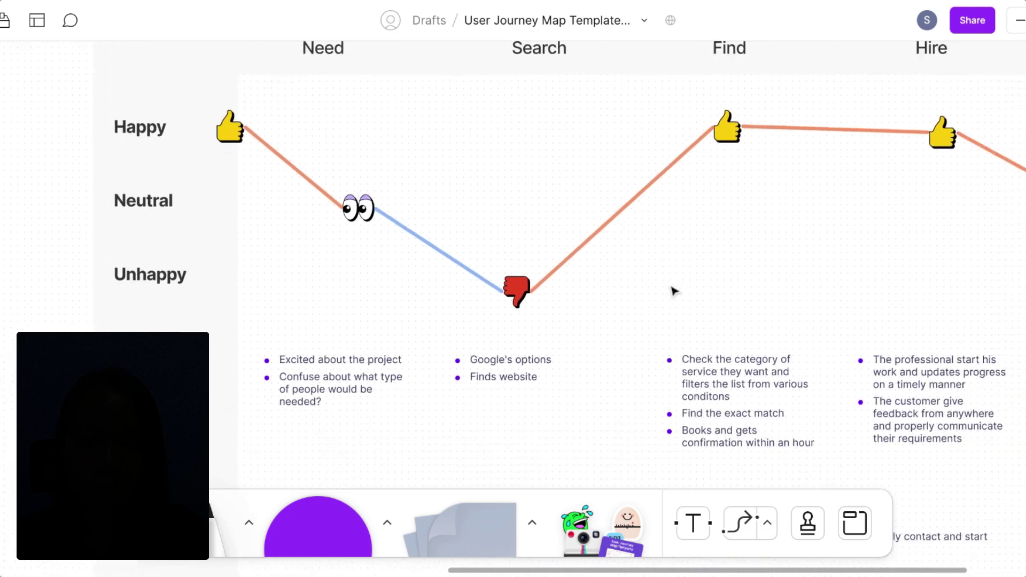
scroll(674, 291, "up", 2)
scroll(674, 291, "right", 1)
scroll(674, 291, "right", 1)
scroll(675, 227, "right", 1)
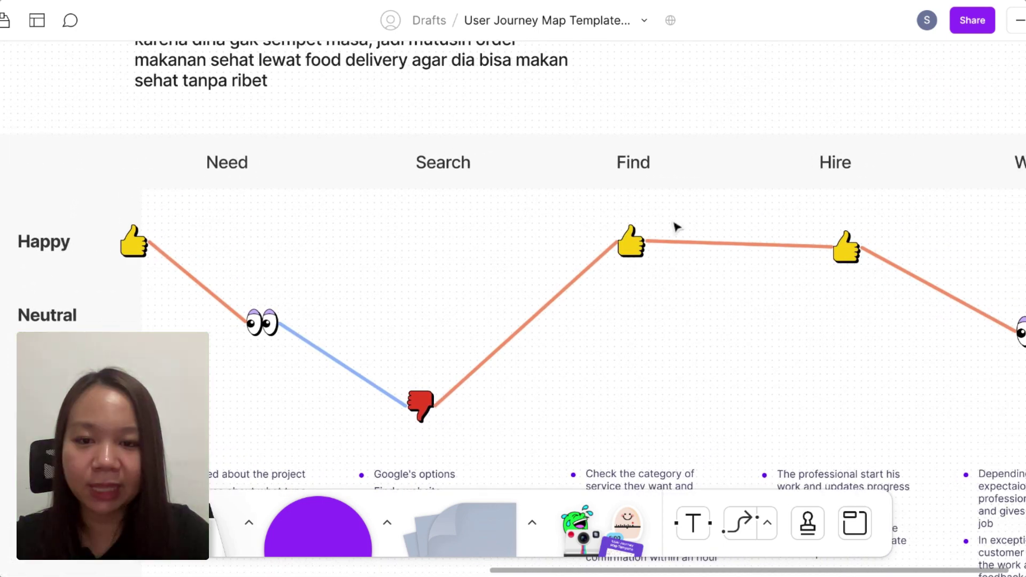
scroll(955, 147, "right", 5)
scroll(954, 146, "down", 2)
scroll(955, 147, "right", 1)
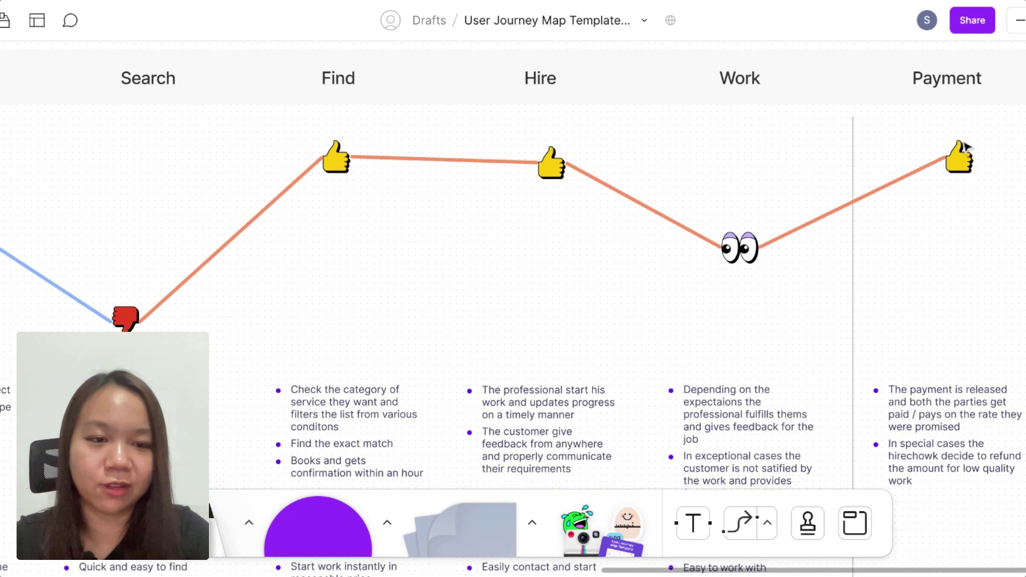
scroll(956, 147, "left", 1)
scroll(961, 147, "left", 5)
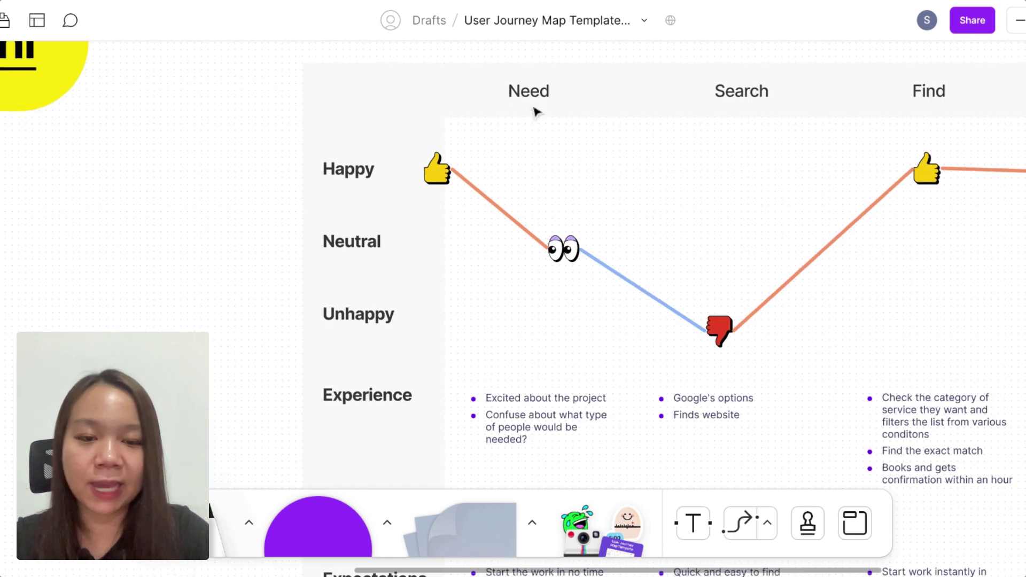
scroll(533, 118, "up", 2)
Check the Need stage heading's text, leaving it as Need.
double_click(532, 161)
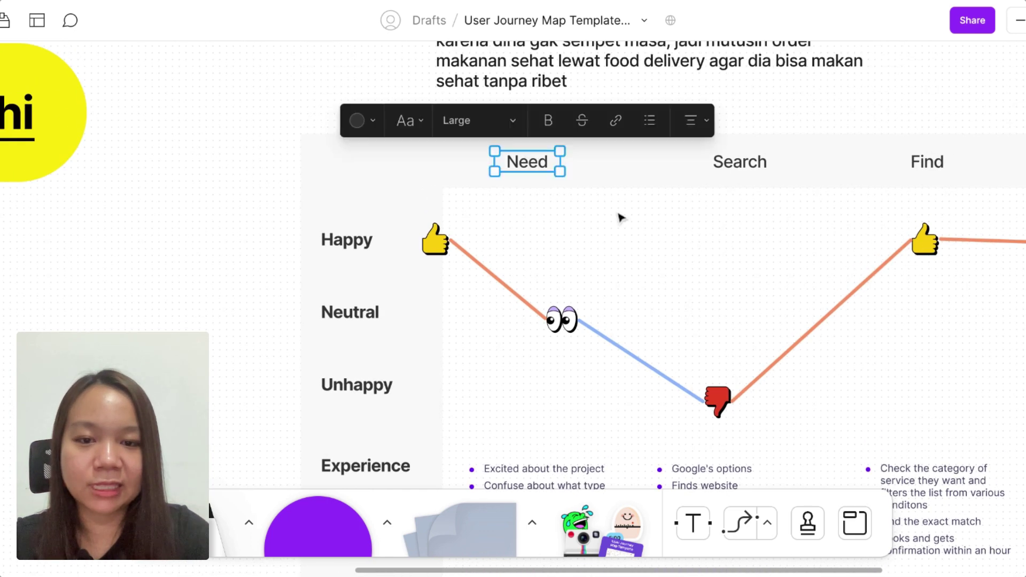
scroll(561, 214, "up", 1)
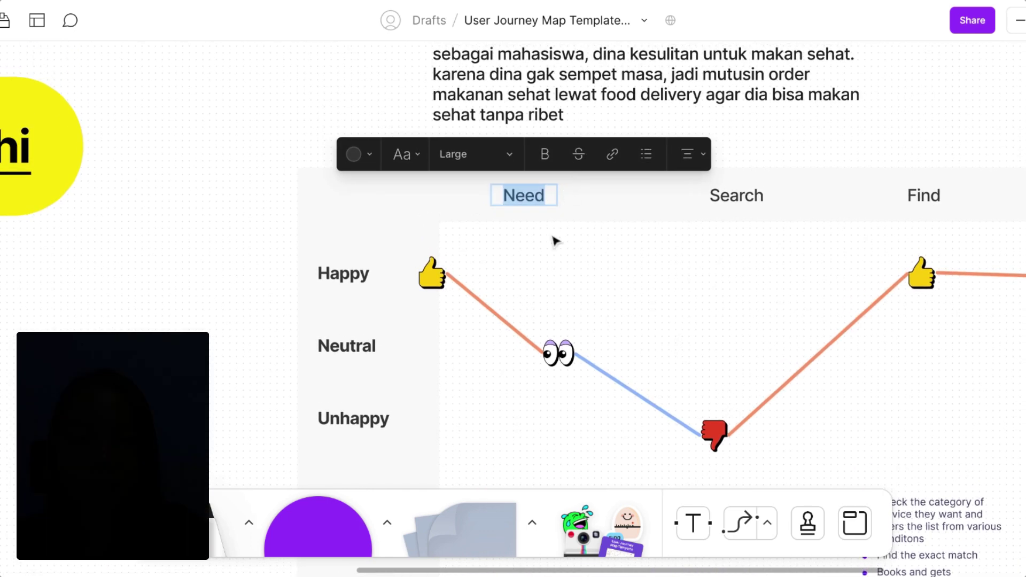
scroll(552, 240, "down", 3)
scroll(552, 240, "right", 2)
scroll(553, 246, "right", 7)
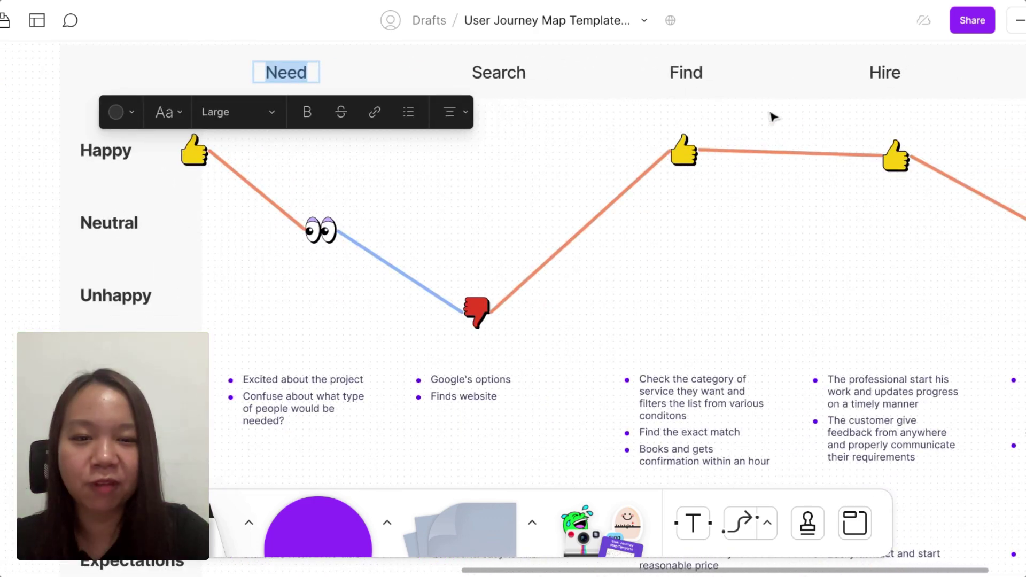
scroll(769, 110, "right", 2)
scroll(772, 112, "up", 2)
scroll(772, 112, "right", 3)
scroll(772, 112, "up", 1)
scroll(642, 137, "up", 4)
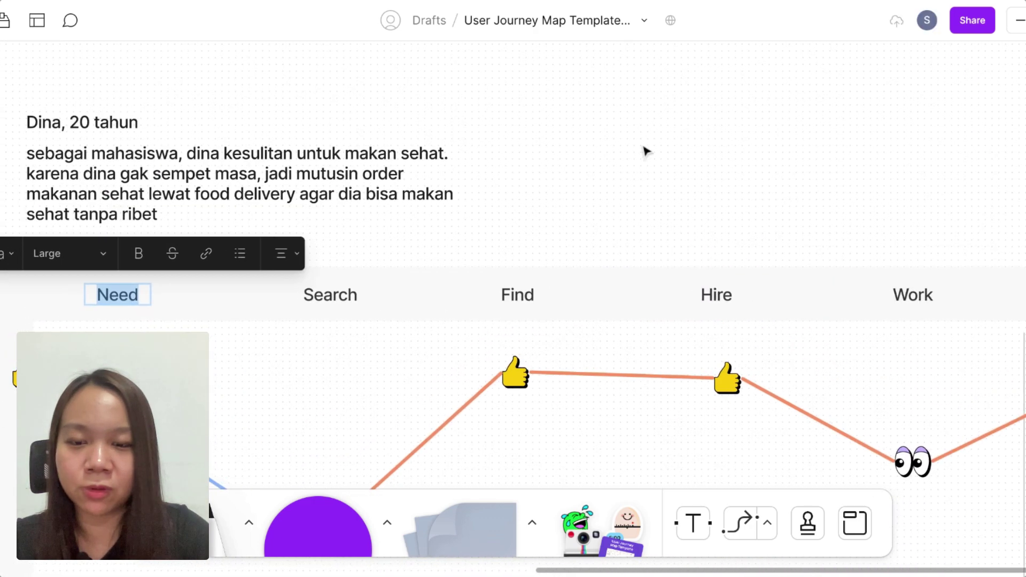
scroll(646, 151, "up", 1)
key("Escape")
scroll(598, 194, "down", 1)
scroll(599, 194, "right", 2)
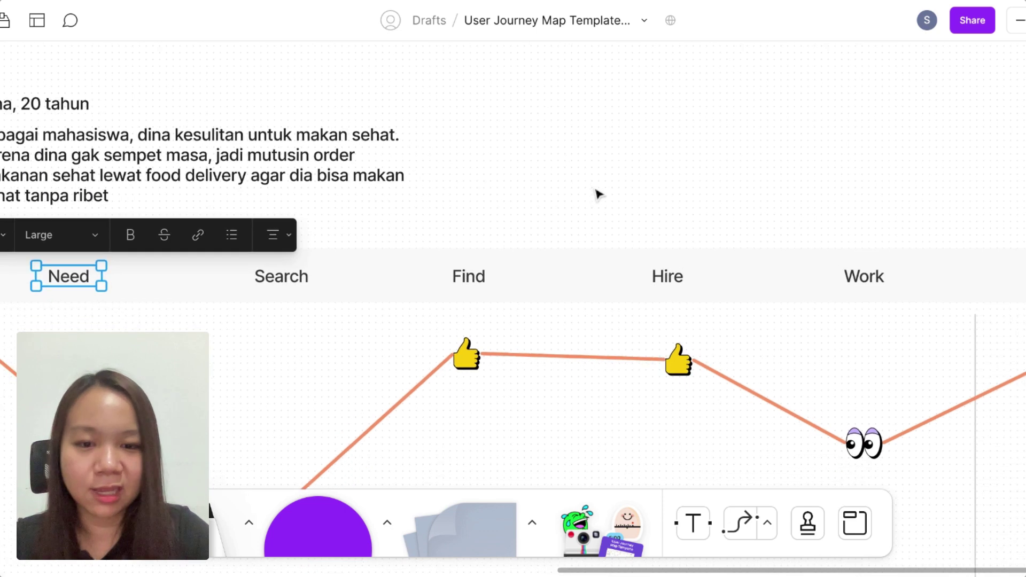
scroll(599, 194, "left", 5)
scroll(598, 194, "up", 1)
scroll(827, 231, "left", 1)
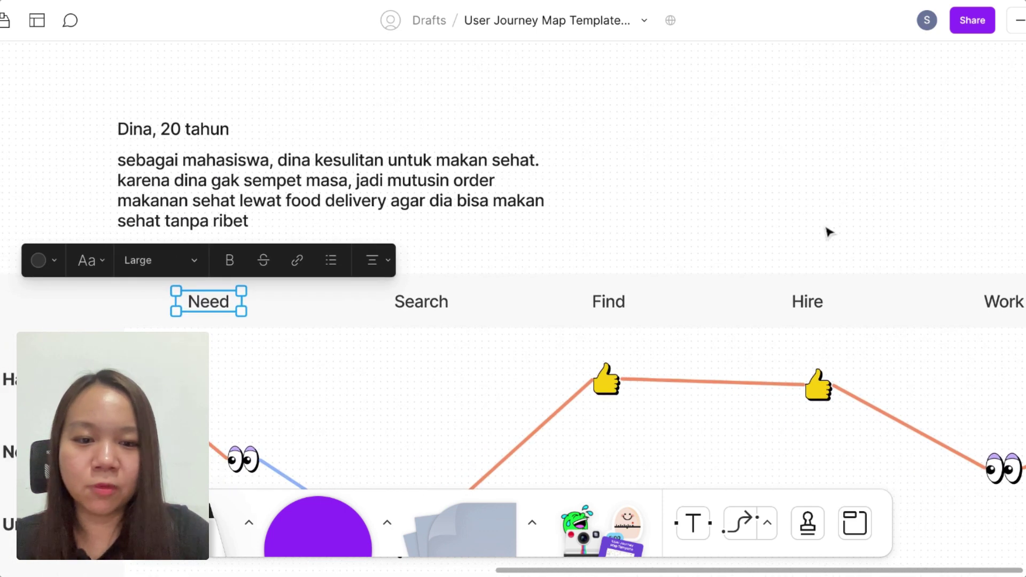
Rename the Hire stage heading to 'Order'.
double_click(825, 305)
scroll(821, 299, "right", 5)
scroll(821, 299, "down", 1)
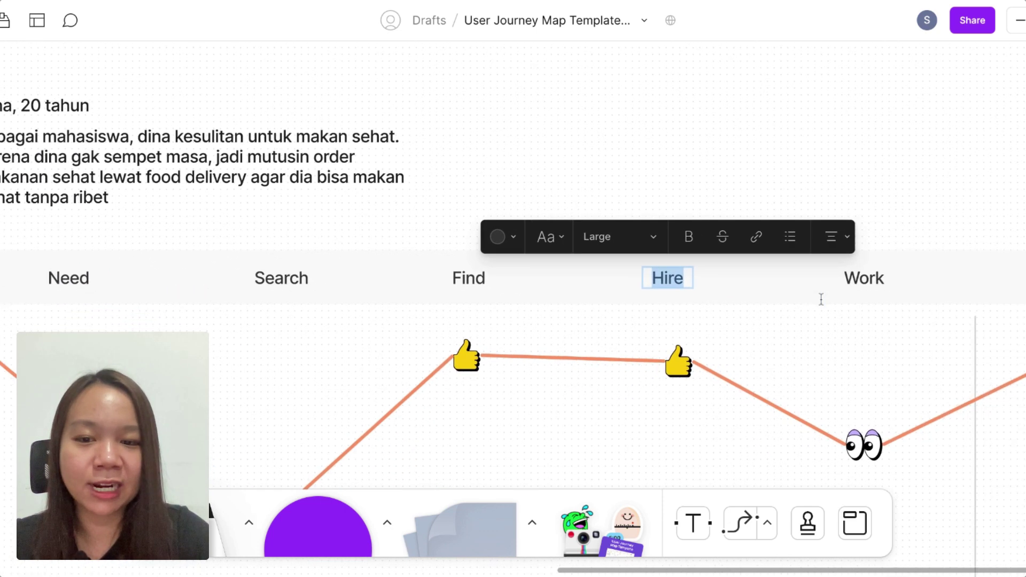
scroll(681, 289, "up", 3)
scroll(684, 286, "up", 3)
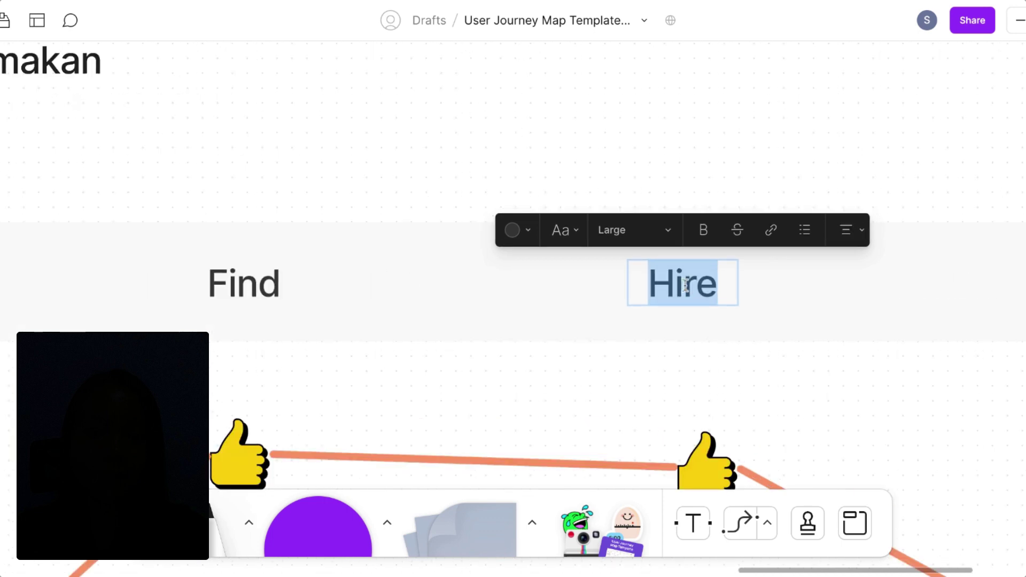
type("Order")
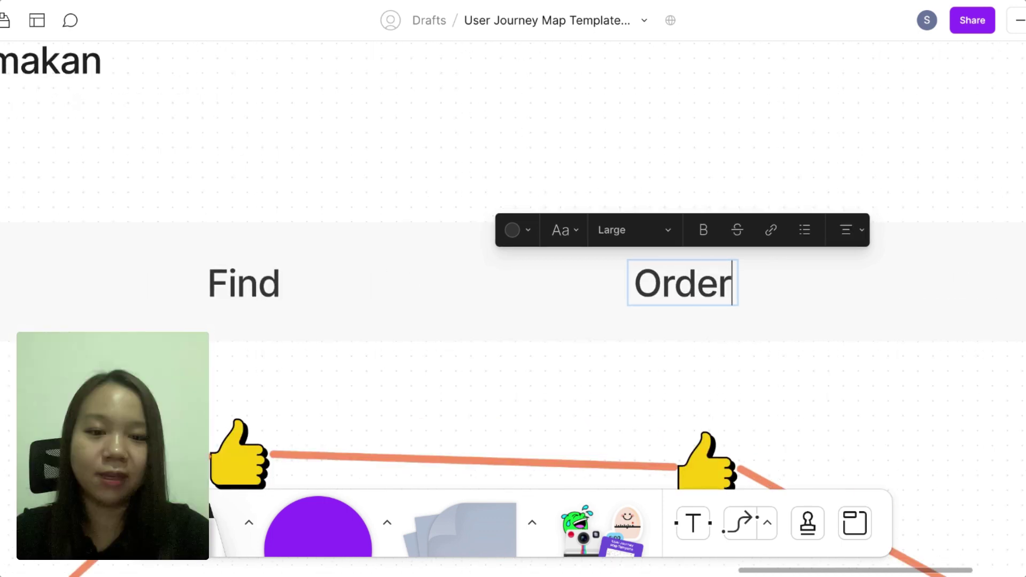
key("Escape")
scroll(680, 158, "down", 5)
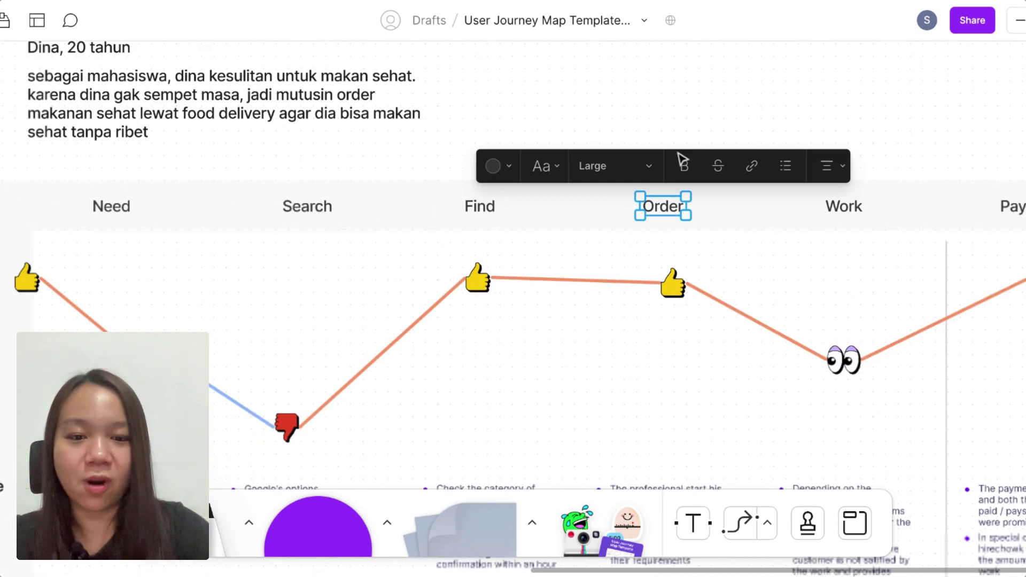
Rename the Work stage heading to 'Waiting'.
double_click(817, 199)
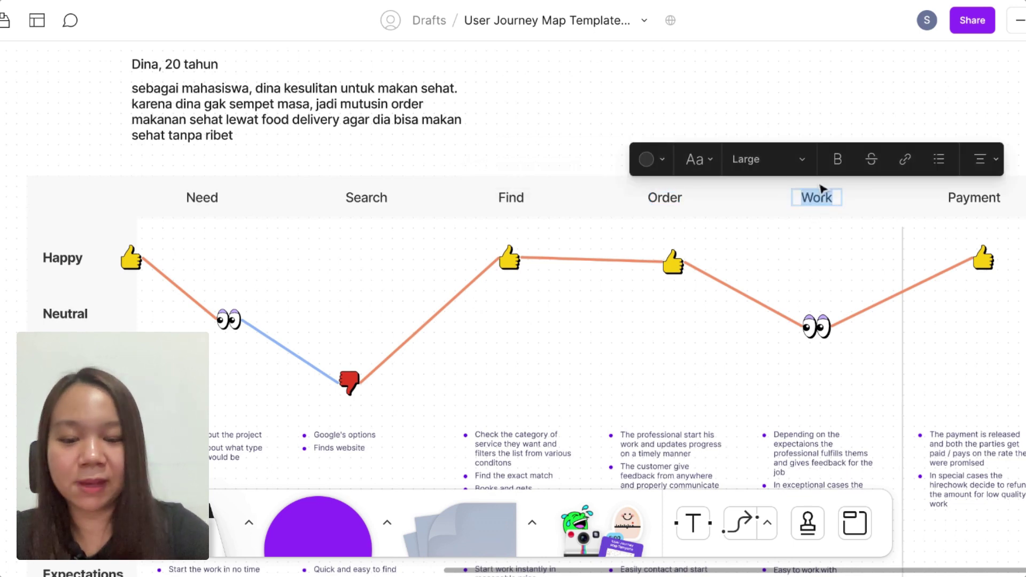
type("Waiting")
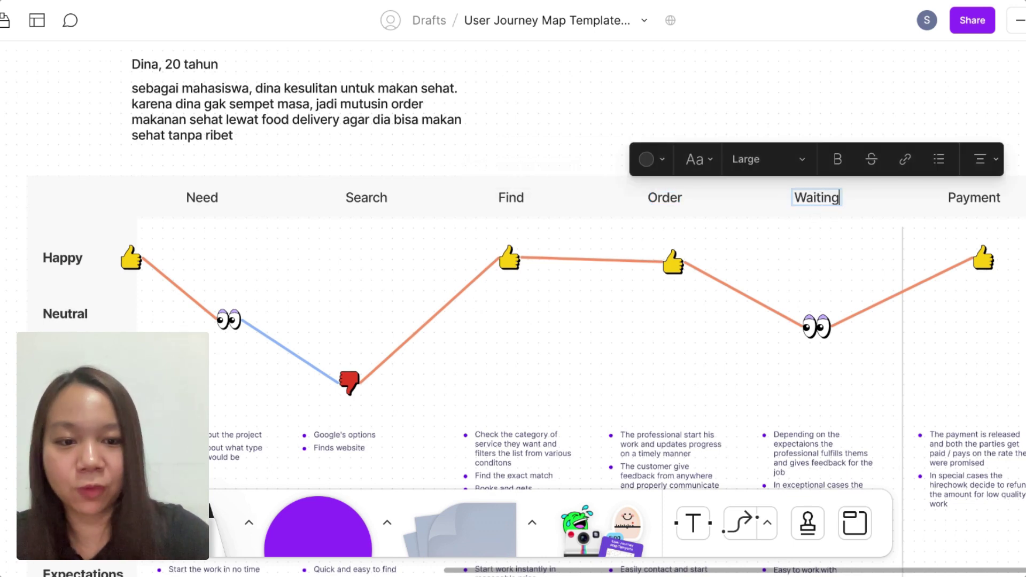
key("Escape")
scroll(822, 240, "up", 2)
scroll(822, 244, "right", 5)
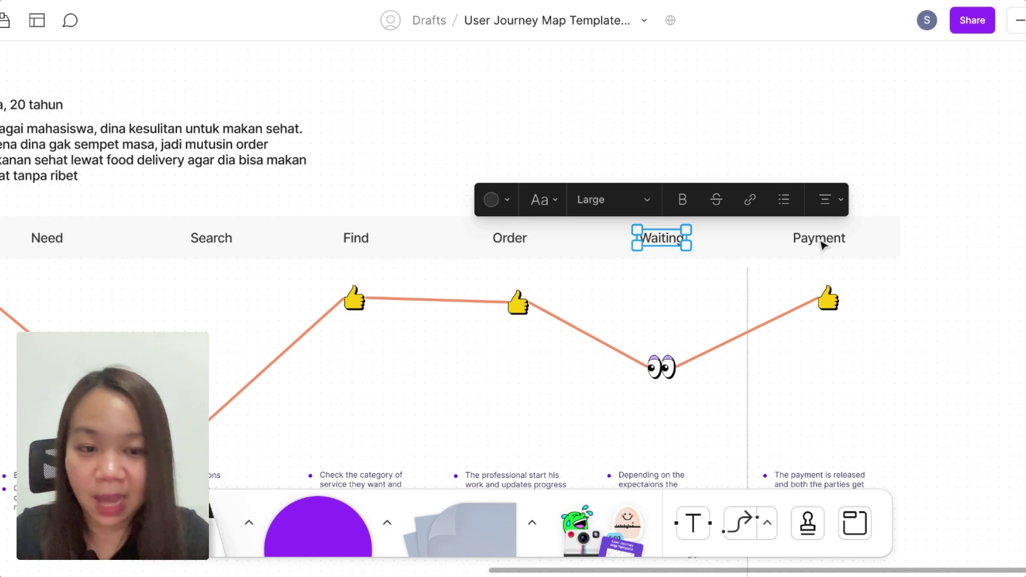
Rename the Payment stage heading to 'Recieve'.
left_click(830, 237)
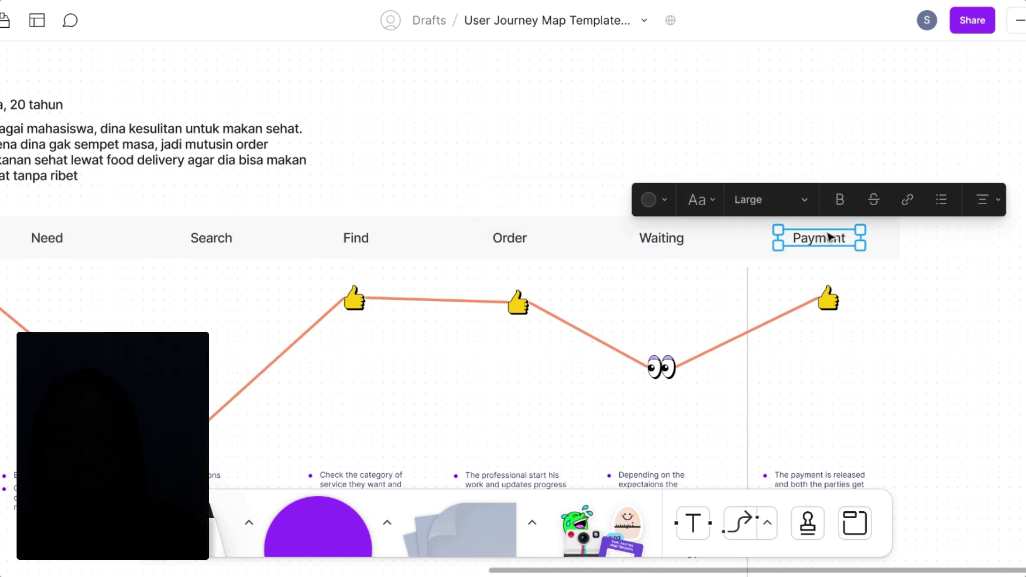
double_click(810, 247)
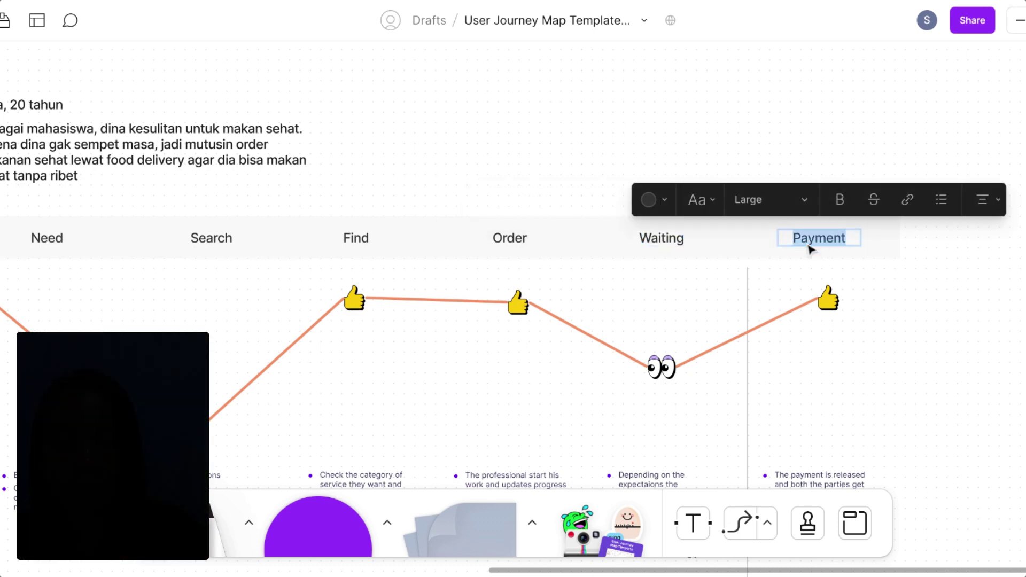
type("Recieve")
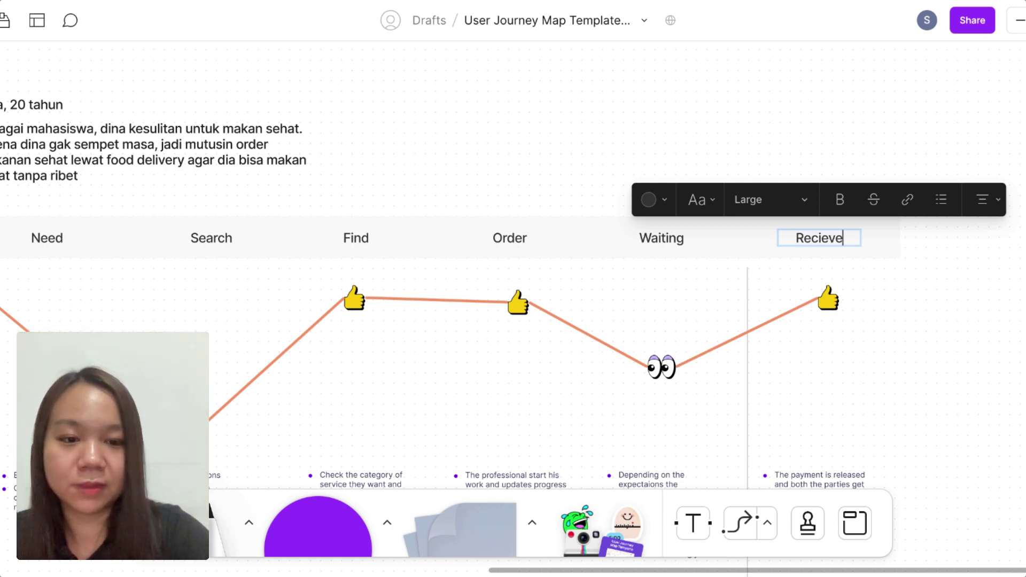
key("Escape")
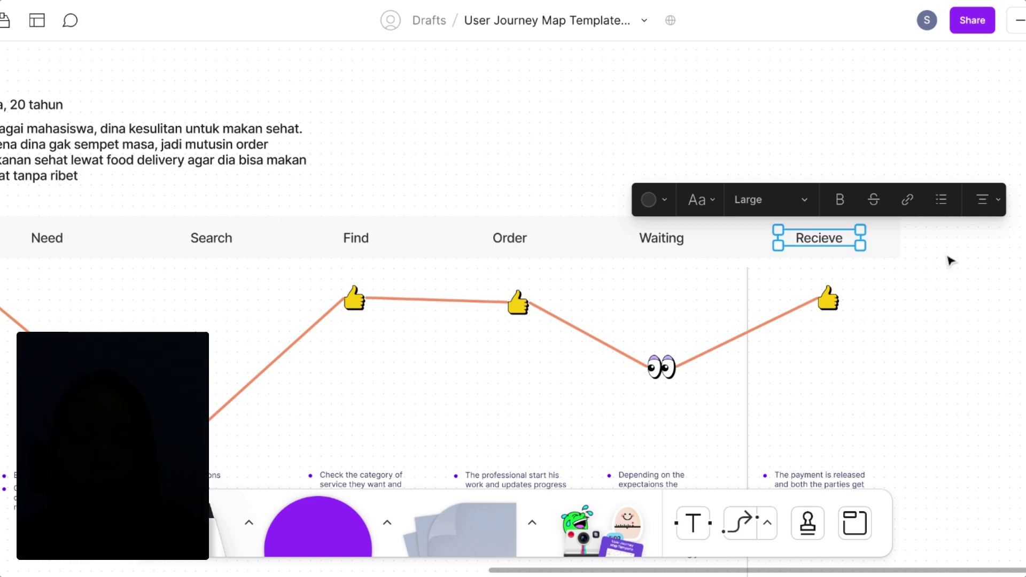
scroll(930, 268, "up", 4)
scroll(940, 264, "left", 5)
scroll(949, 260, "up", 1)
scroll(950, 261, "left", 2)
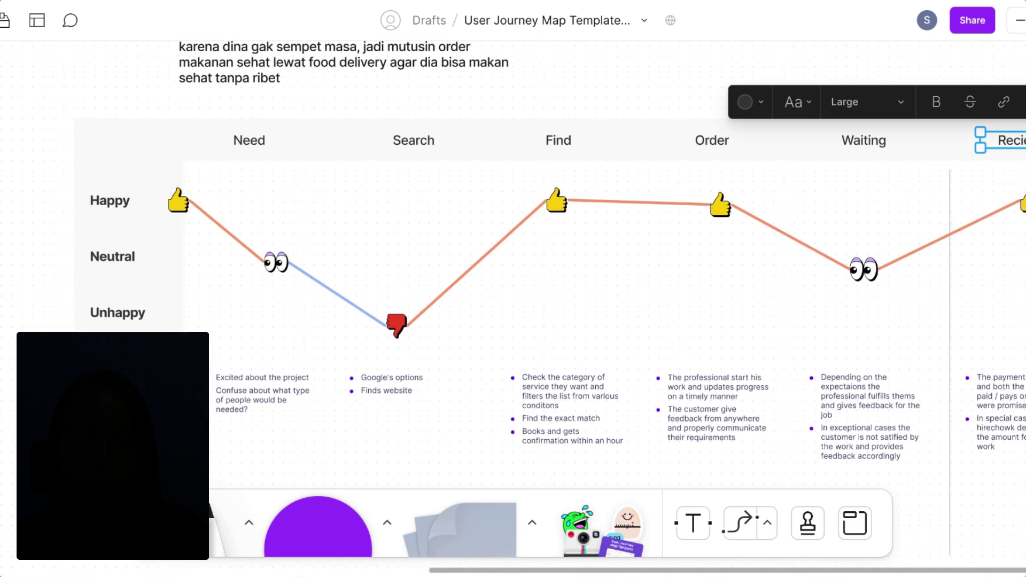
left_click(899, 234)
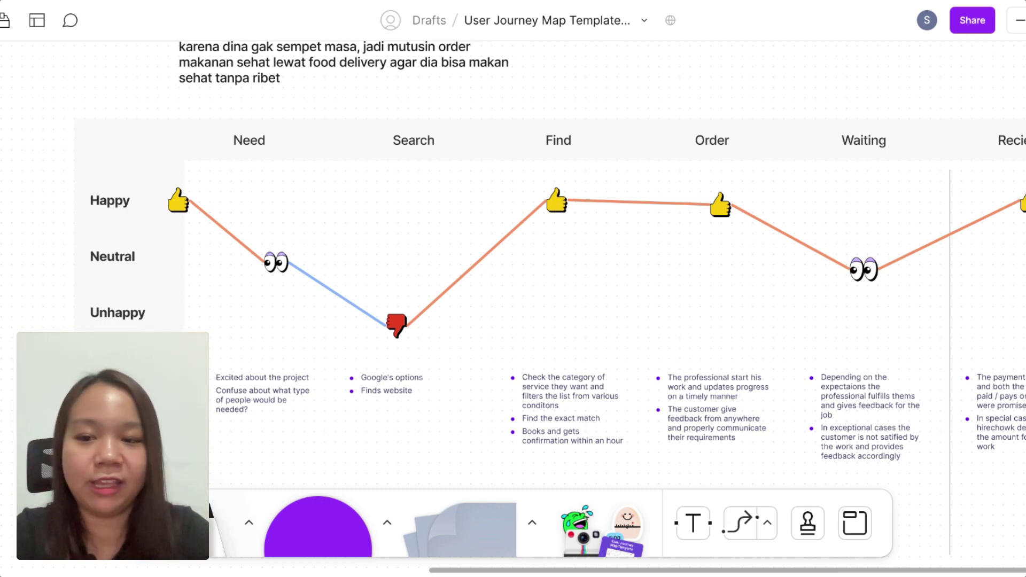
scroll(807, 205, "left", 10)
scroll(807, 204, "left", 3)
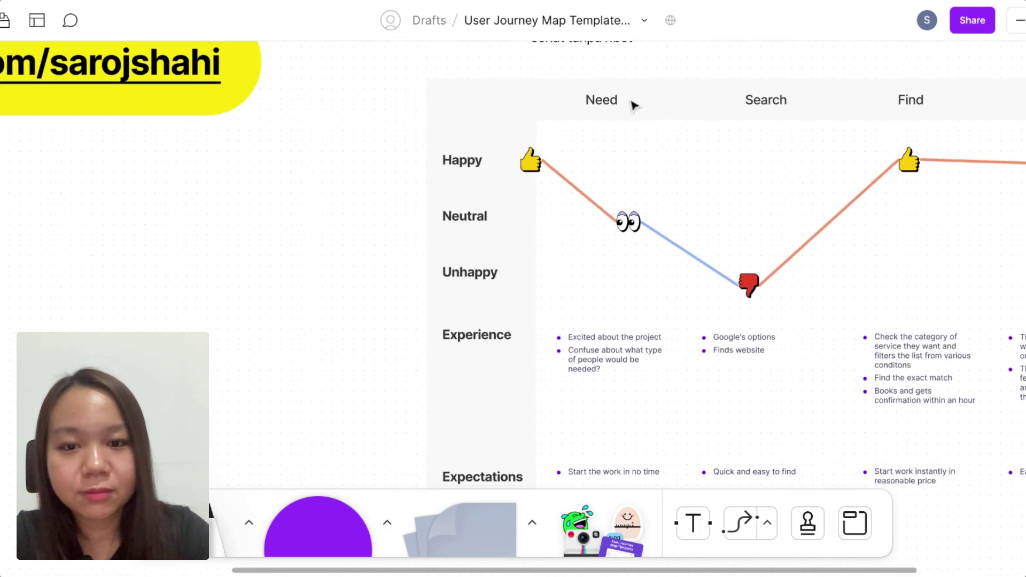
scroll(509, 135, "up", 5)
scroll(432, 333, "down", 5)
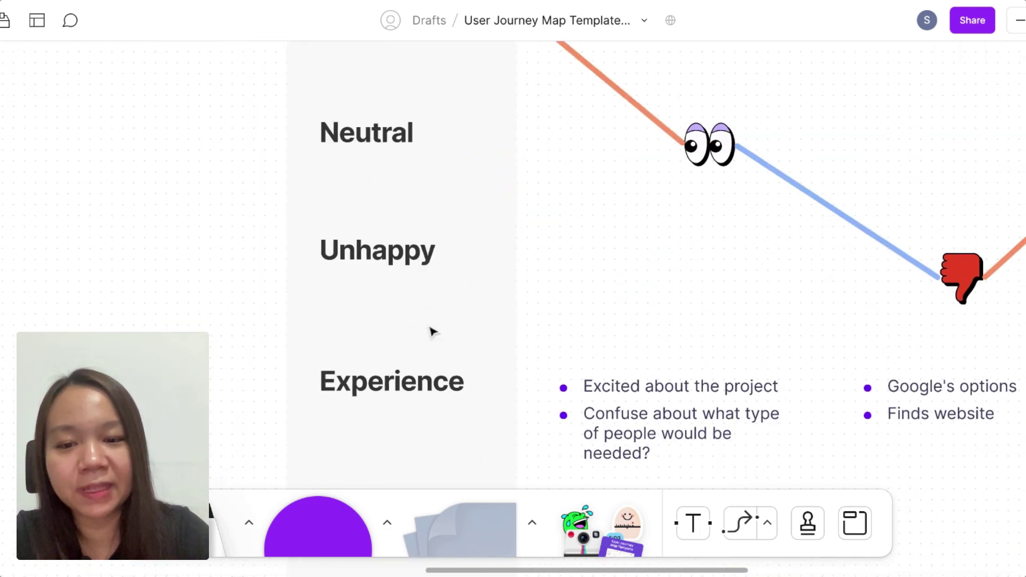
scroll(444, 320, "down", 5)
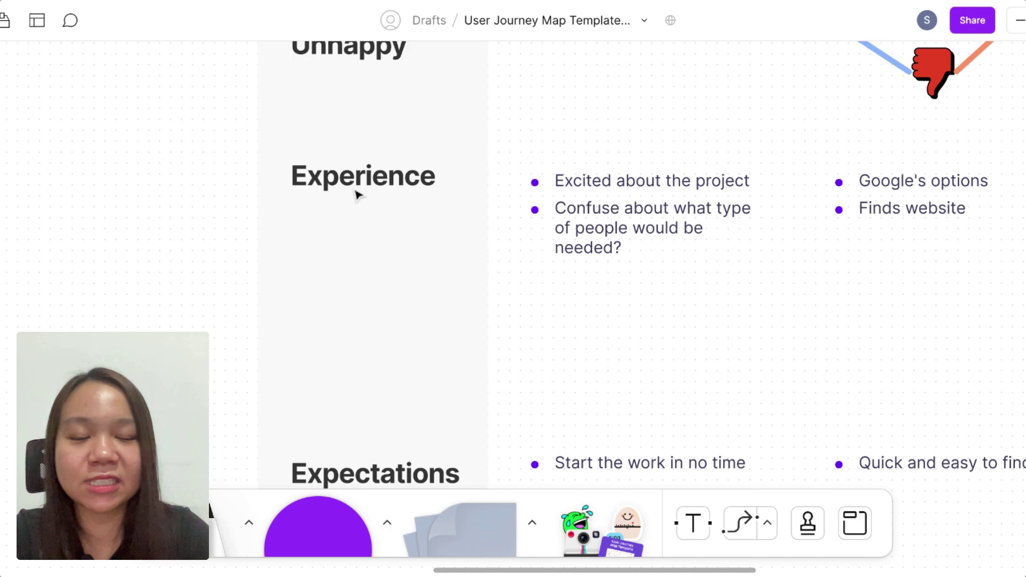
scroll(357, 195, "down", 6)
scroll(355, 195, "up", 2)
scroll(534, 329, "down", 2)
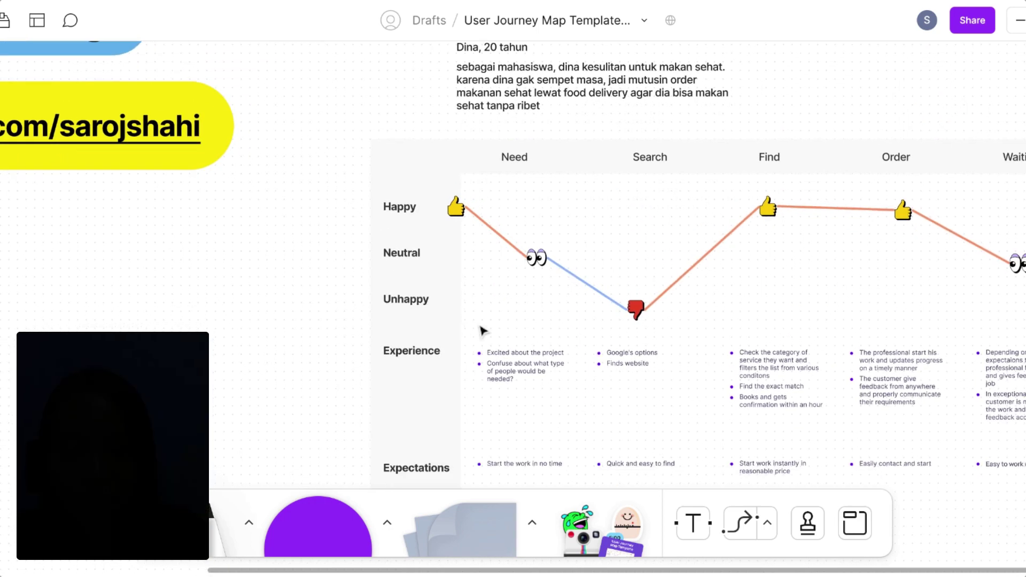
scroll(482, 331, "down", 2)
scroll(480, 332, "right", 2)
scroll(363, 308, "up", 3)
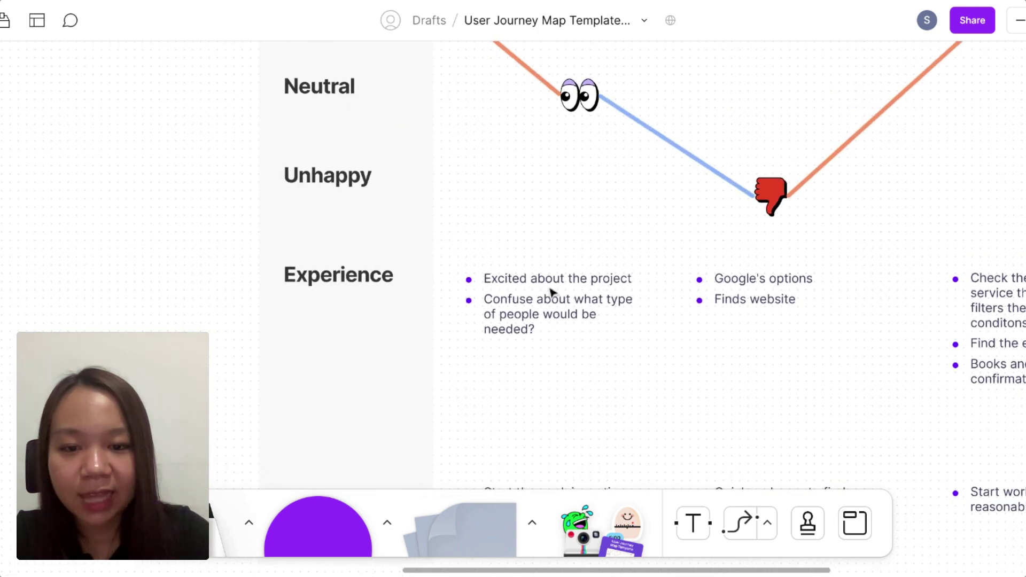
scroll(591, 312, "up", 2)
scroll(590, 311, "right", 2)
scroll(590, 311, "up", 2)
scroll(591, 312, "down", 4)
scroll(590, 311, "right", 1)
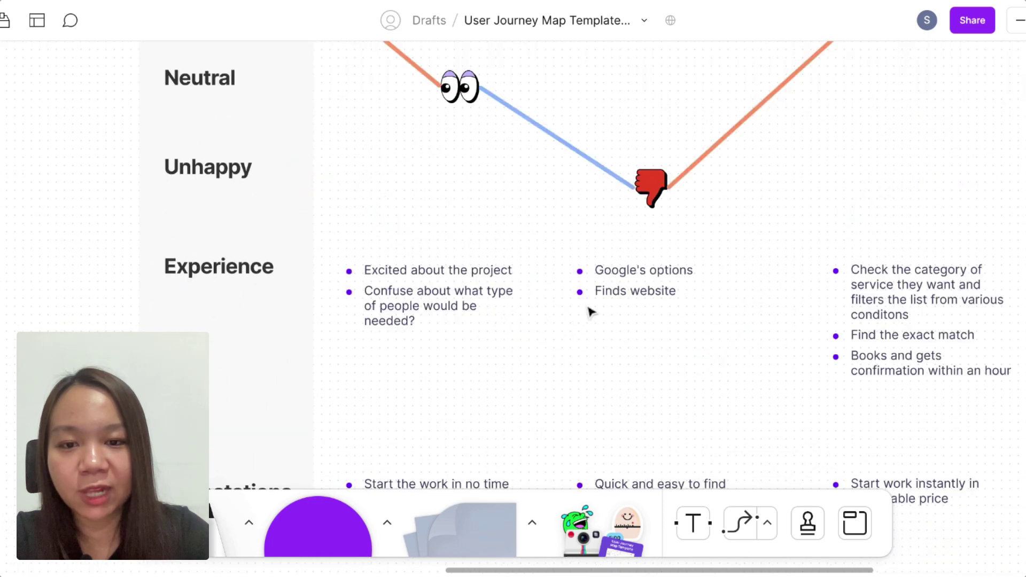
scroll(590, 311, "down", 1)
Reword the first Need experience note to 'Excited for ordering food'.
left_click(439, 273)
double_click(438, 270)
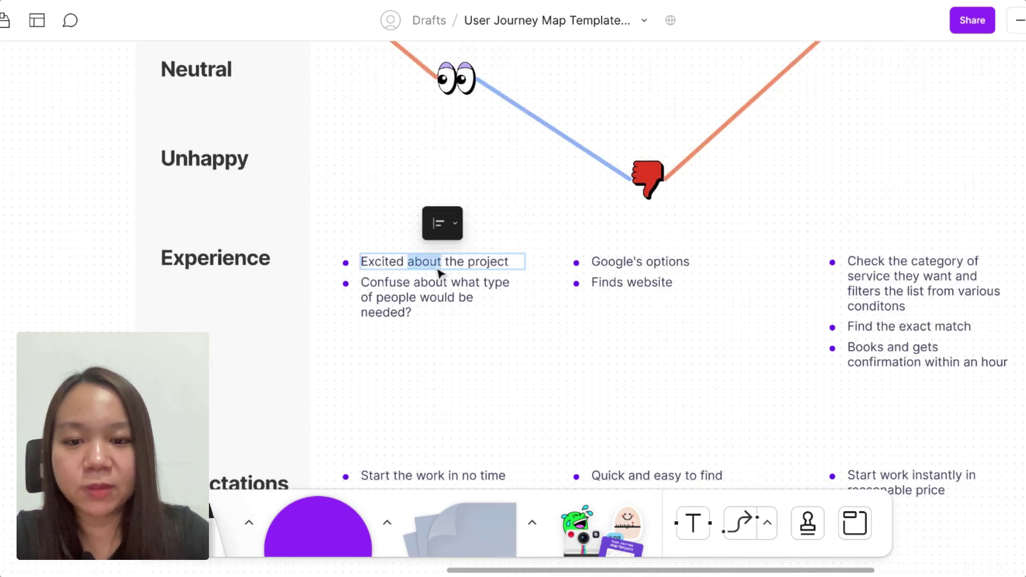
left_click(414, 261)
scroll(415, 259, "up", 3)
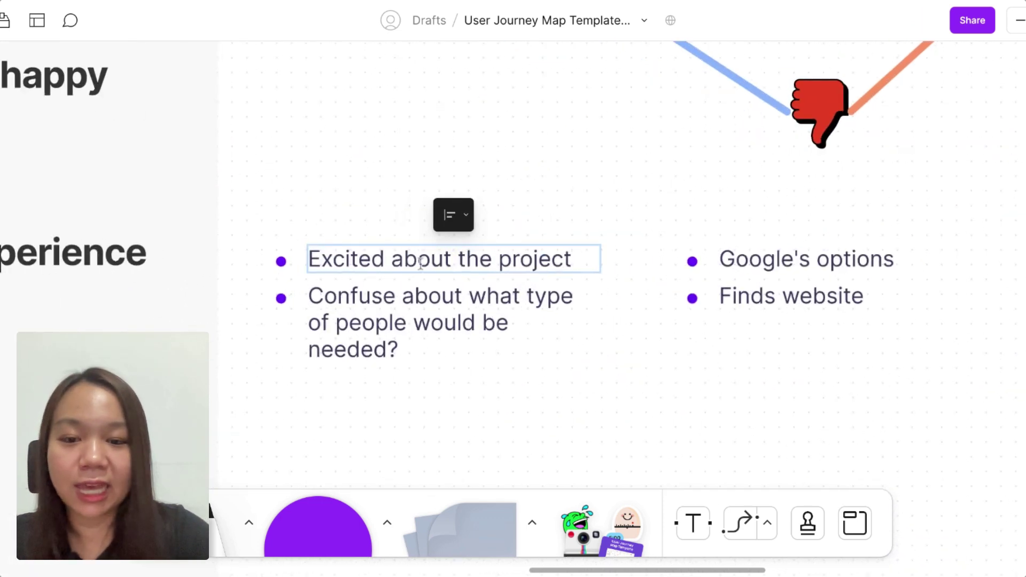
left_click_drag(393, 252, 577, 259)
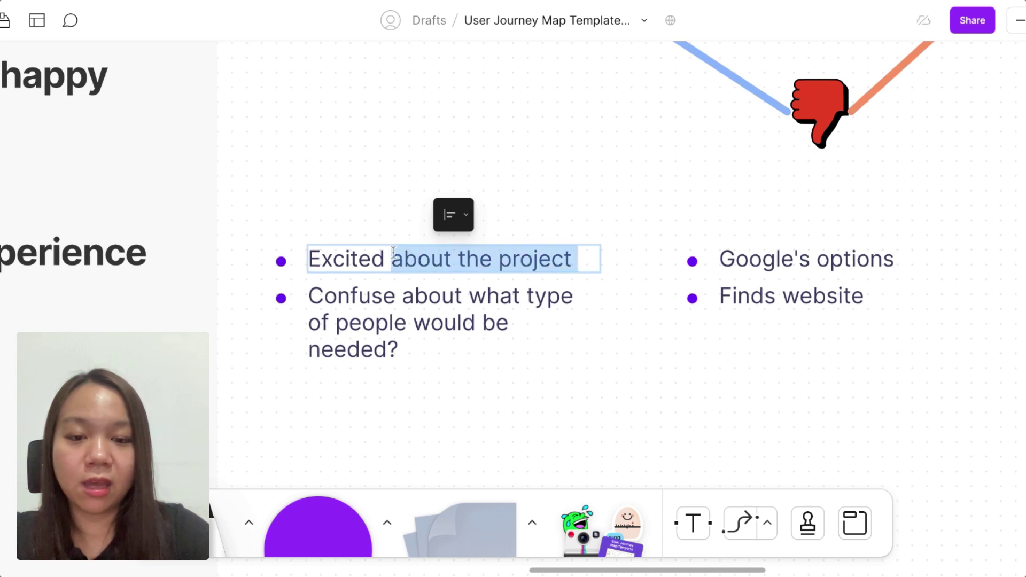
type("for order")
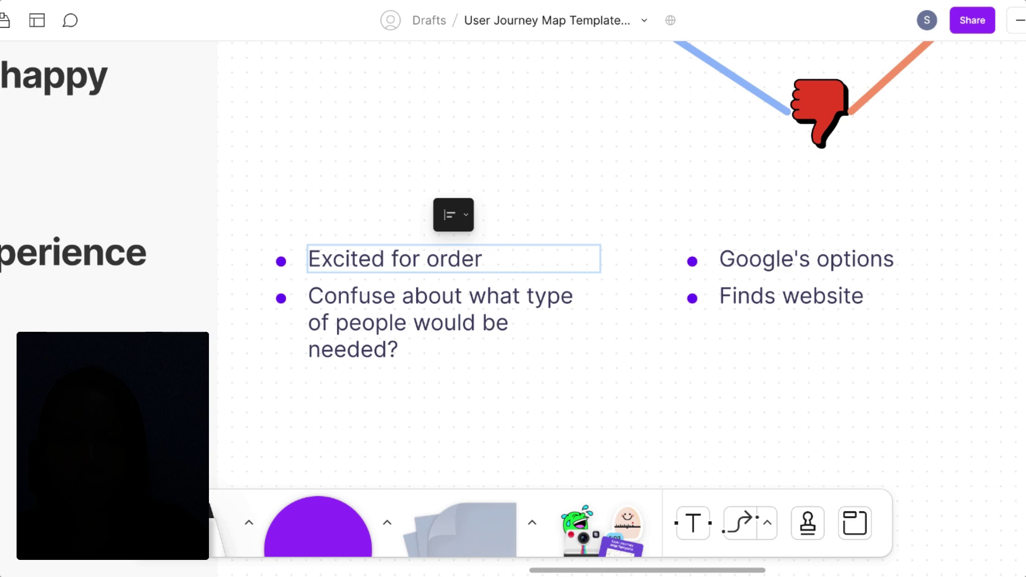
type("ing ")
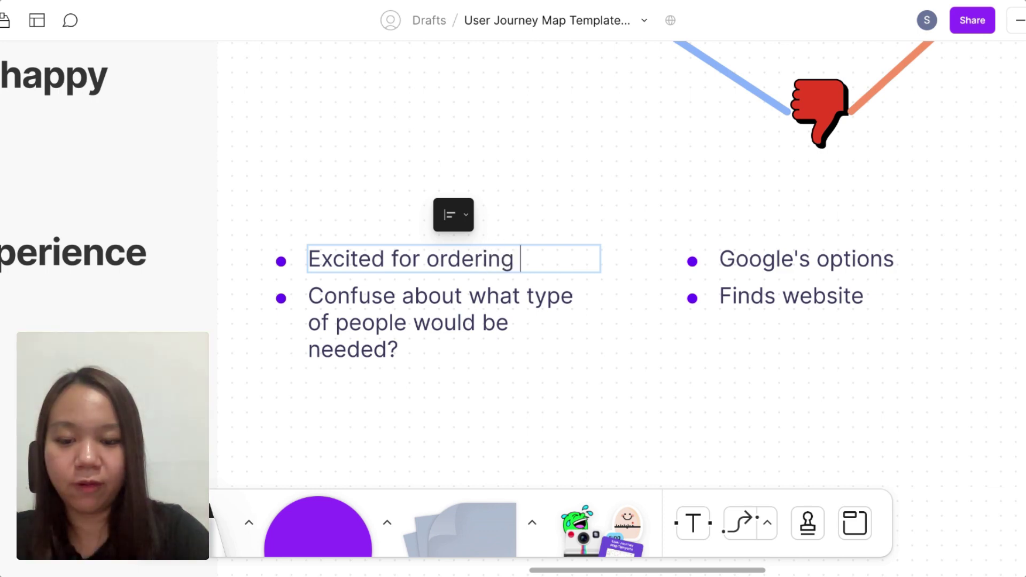
type("food")
Reword the second Need experience note to 'Confuse which restaurant to order'.
left_click(515, 322)
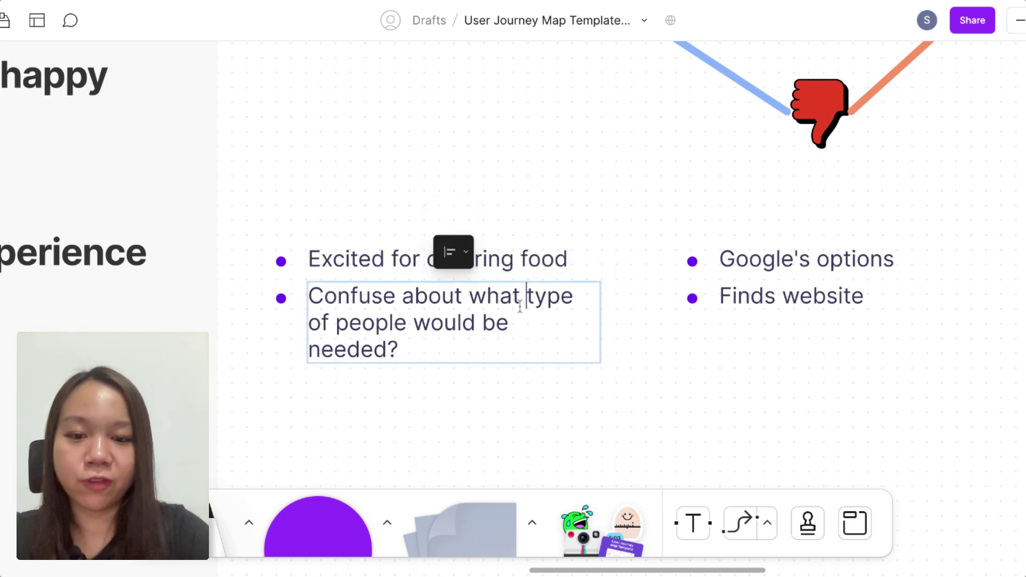
left_click(398, 351, "shift")
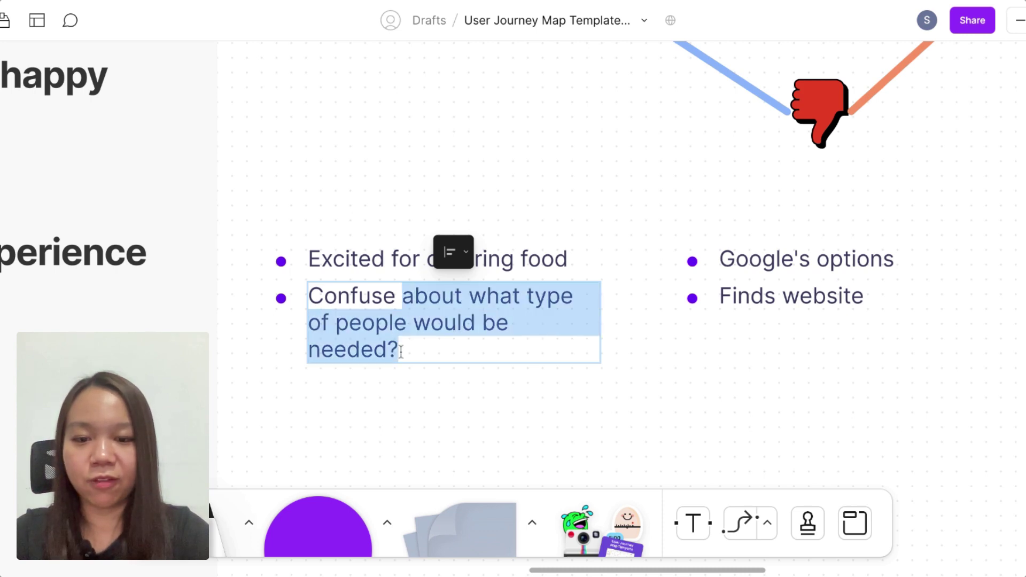
type("wha")
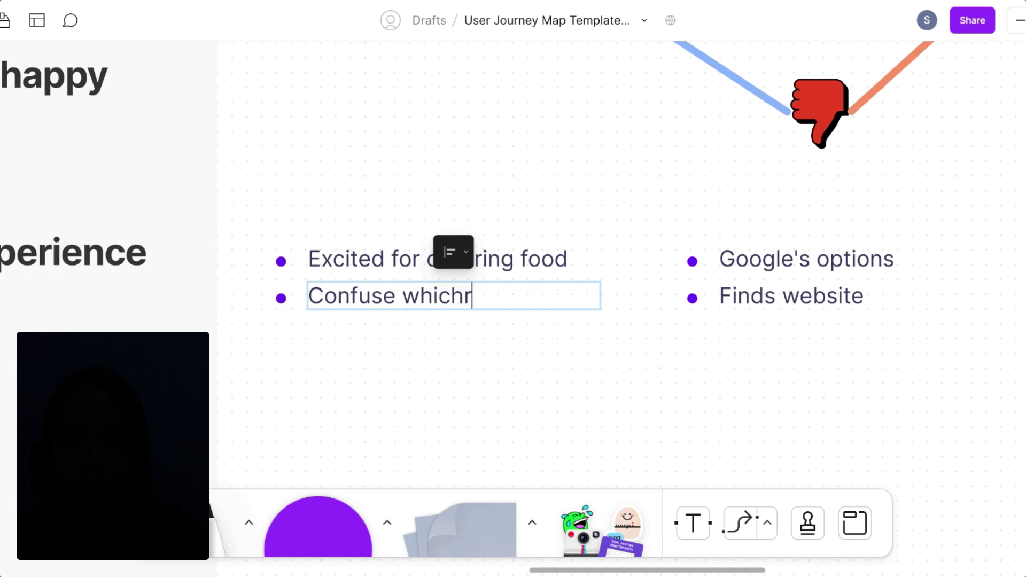
type(" restauran")
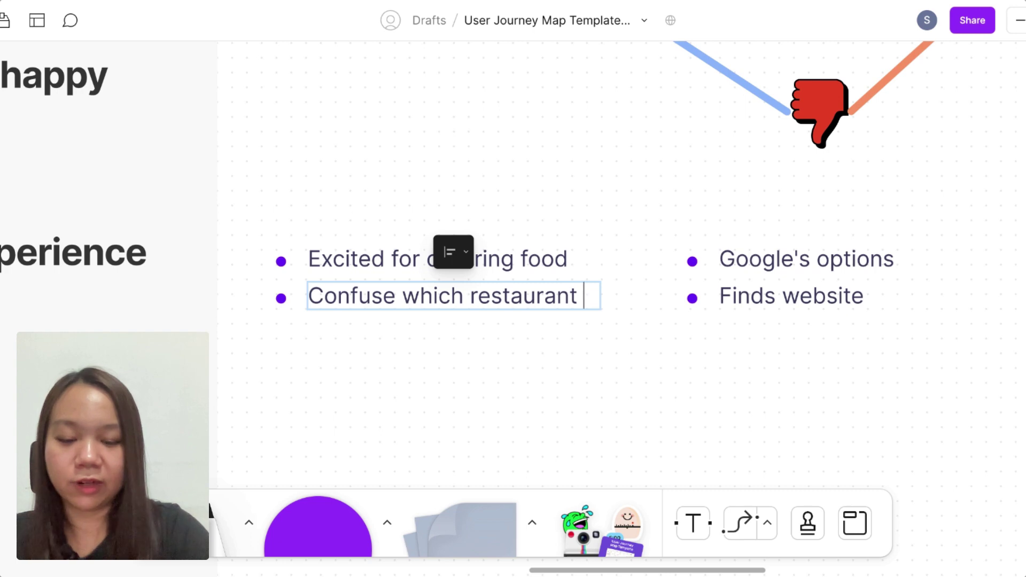
type("to order")
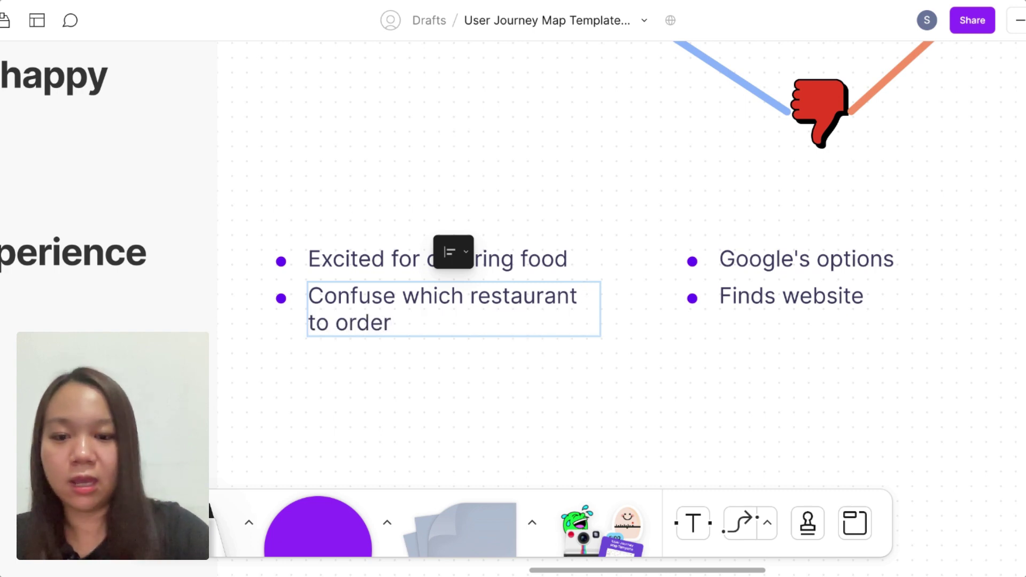
key("Escape")
scroll(338, 408, "down", 3)
scroll(346, 378, "down", 2)
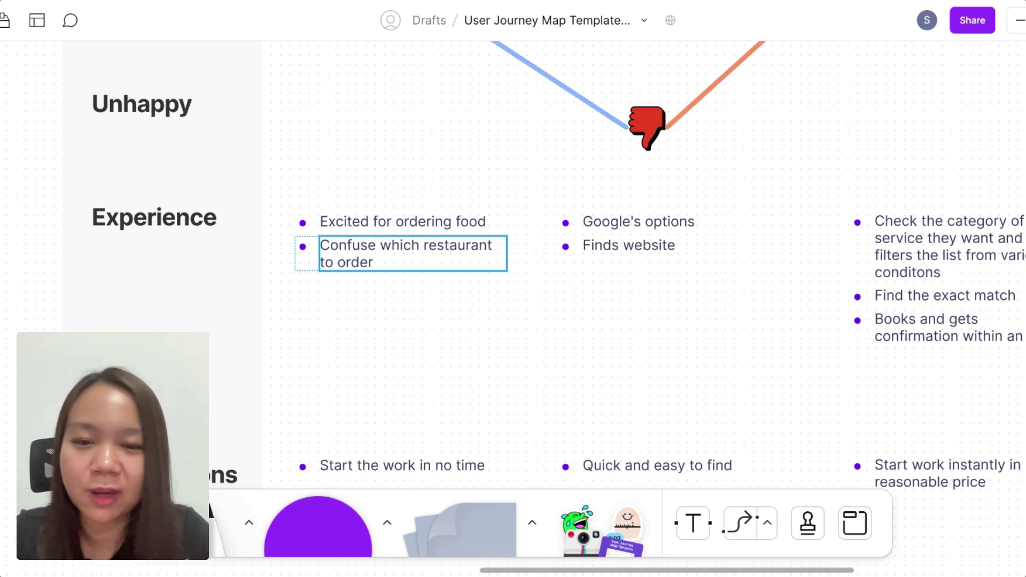
Duplicate the 'Confuse which restaurant' note, then undo the accidental copy.
left_click(366, 245)
double_click(366, 245)
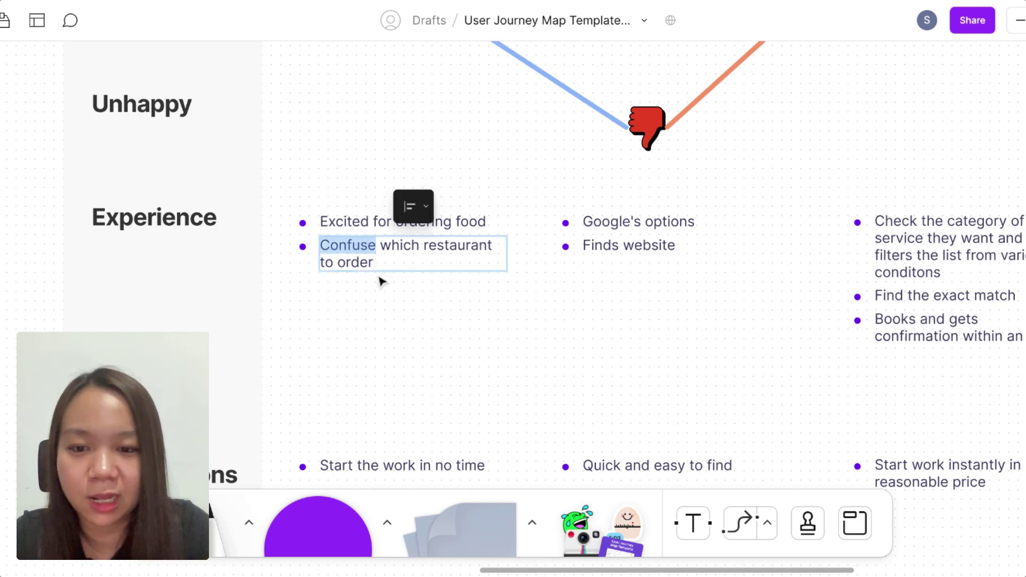
left_click(366, 262)
key("Escape")
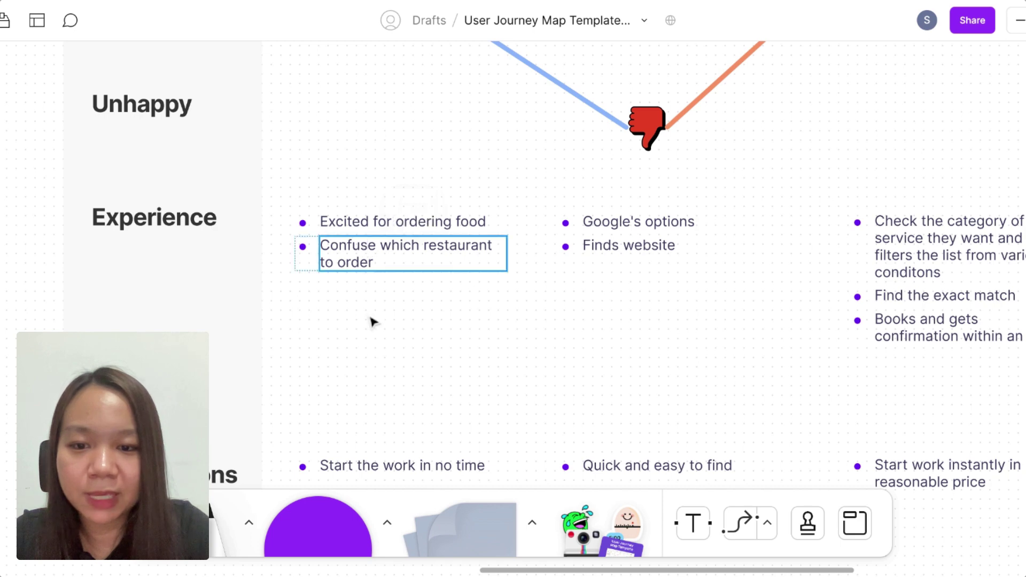
key("ctrl+d")
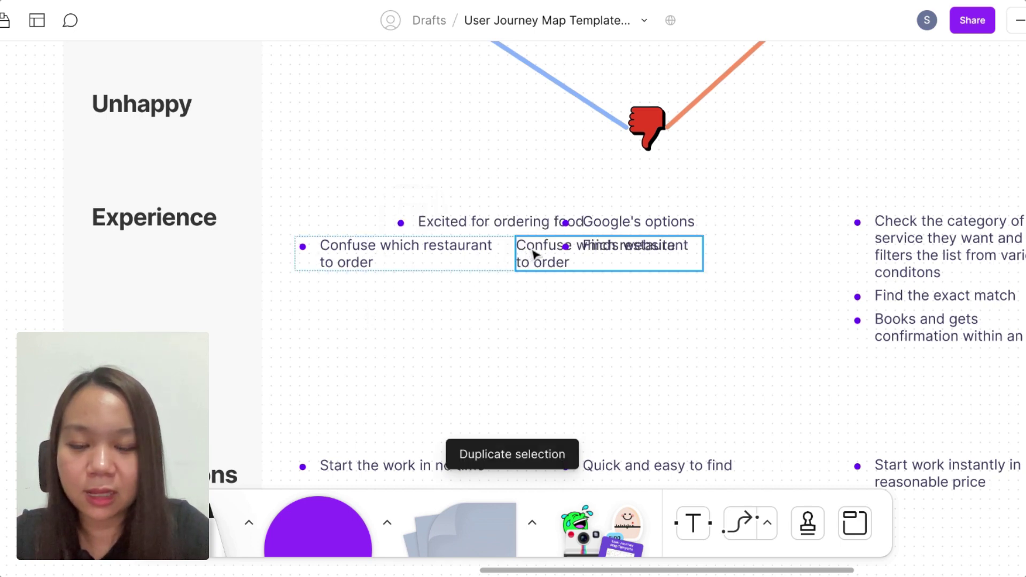
left_click_drag(584, 255, 430, 305)
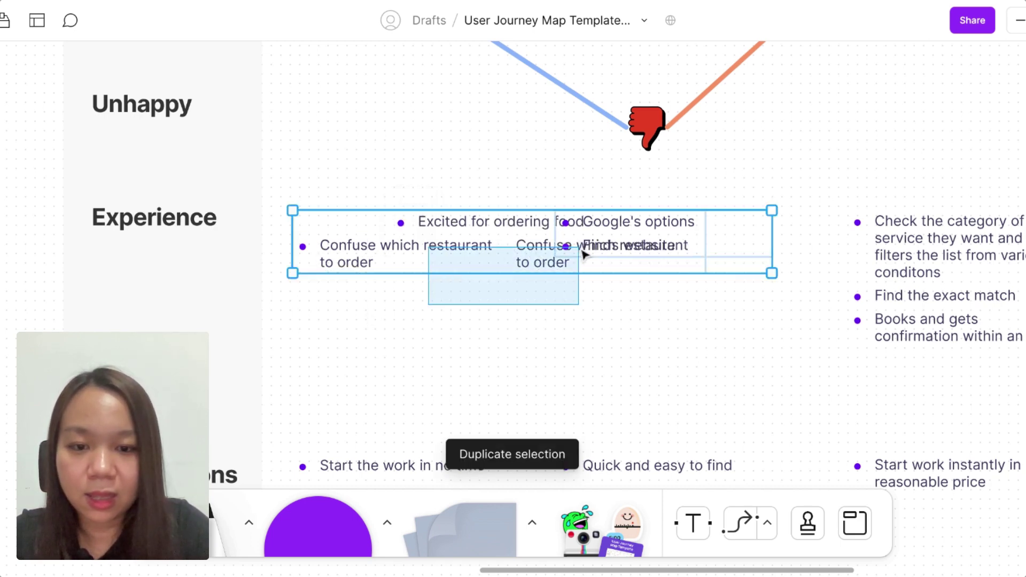
left_click(468, 311)
key("ctrl+z")
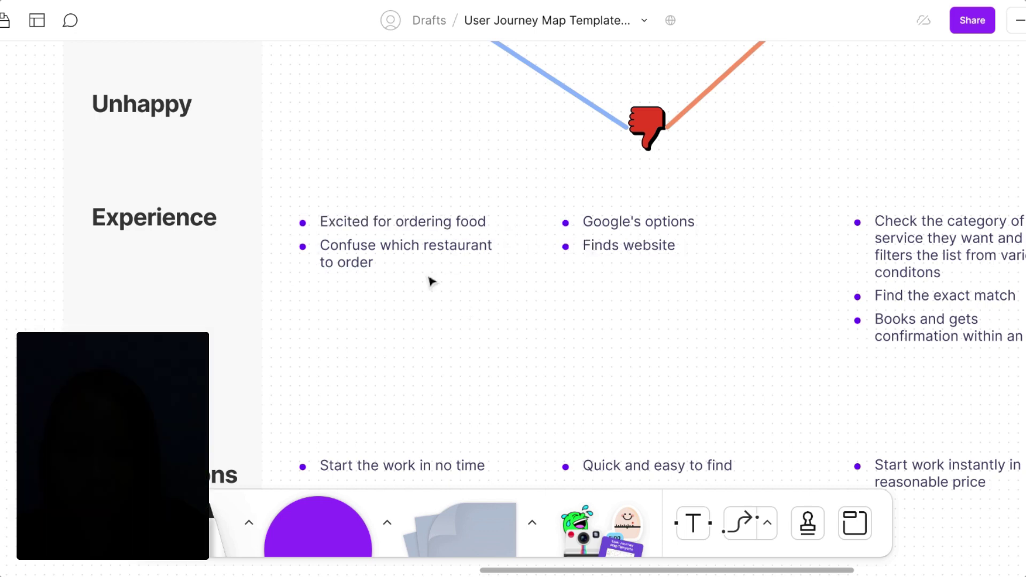
Add a new line 'Not sure if the food is goo' under the Confuse entry.
double_click(354, 246)
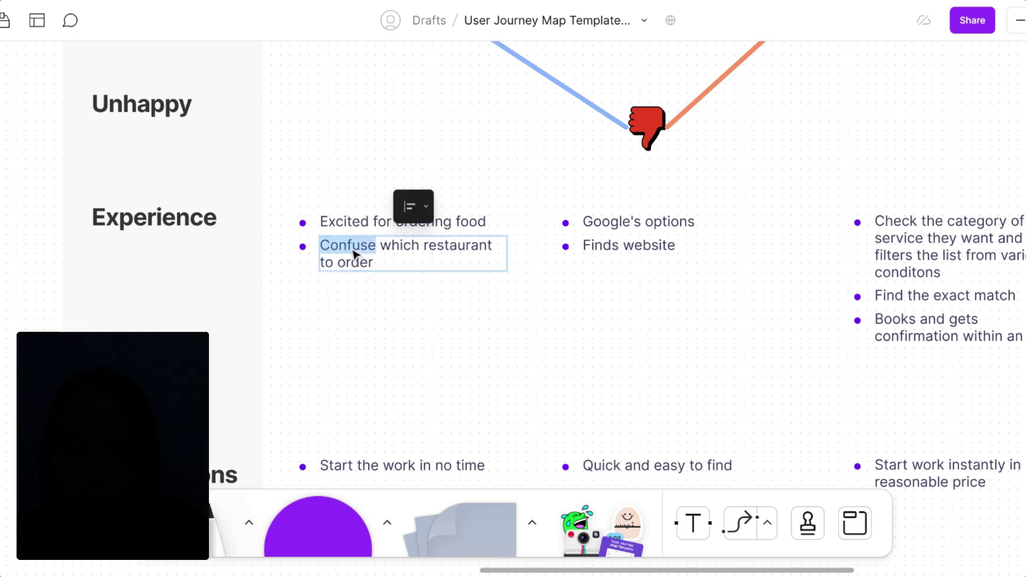
left_click(376, 263)
key("Return")
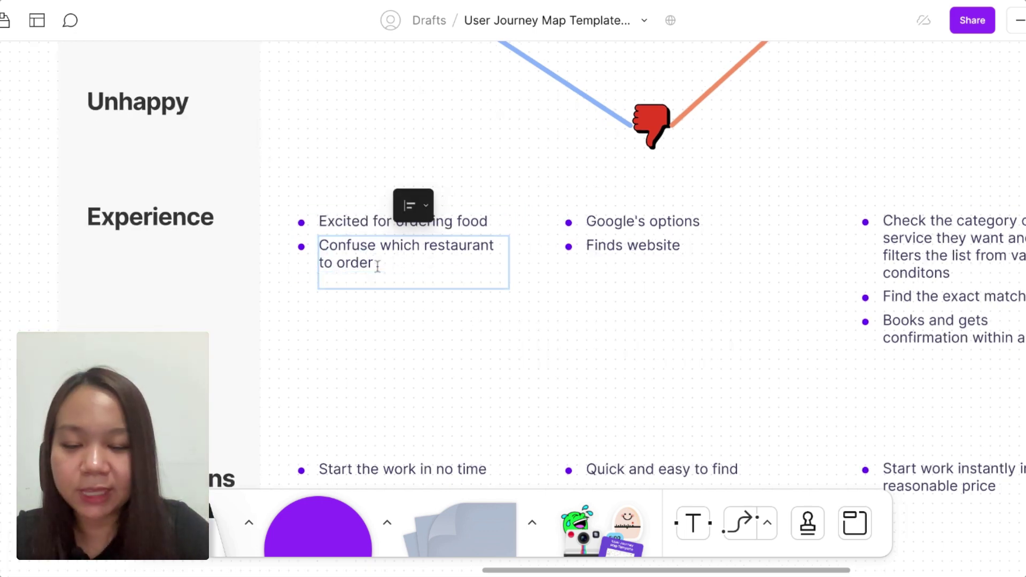
key("Return")
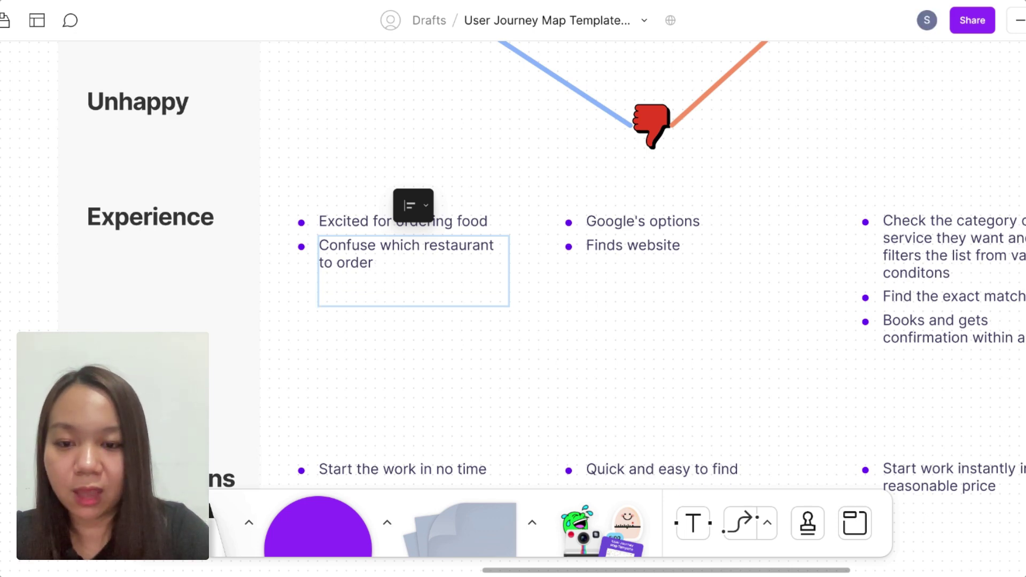
key("BackSpace")
type("t")
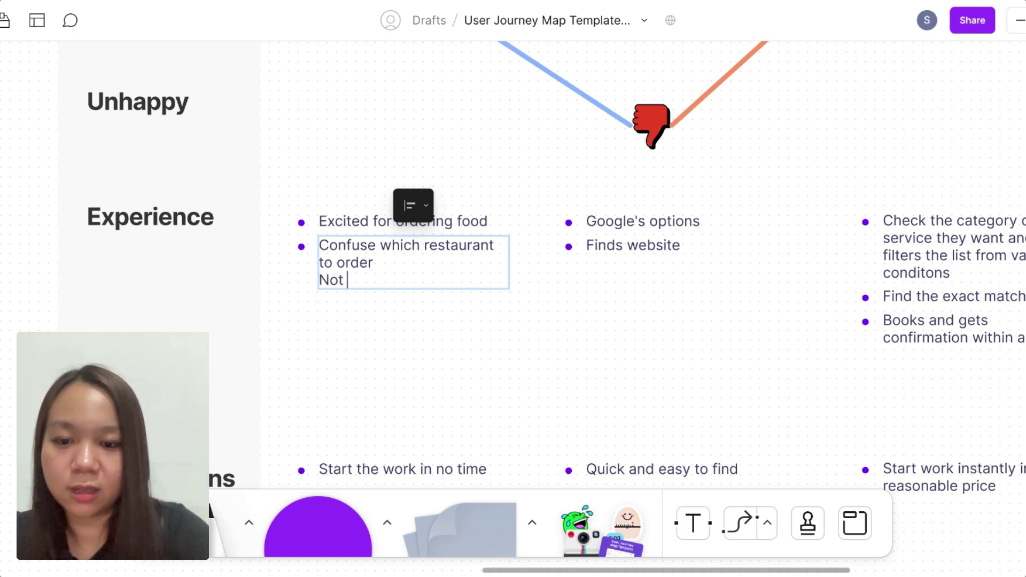
type(" sure if the")
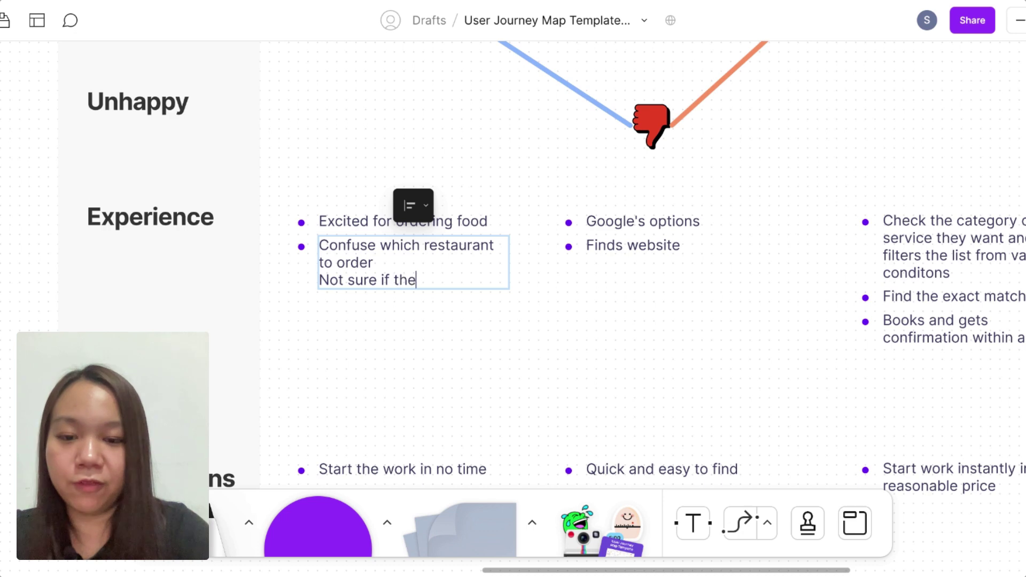
type(" food is g")
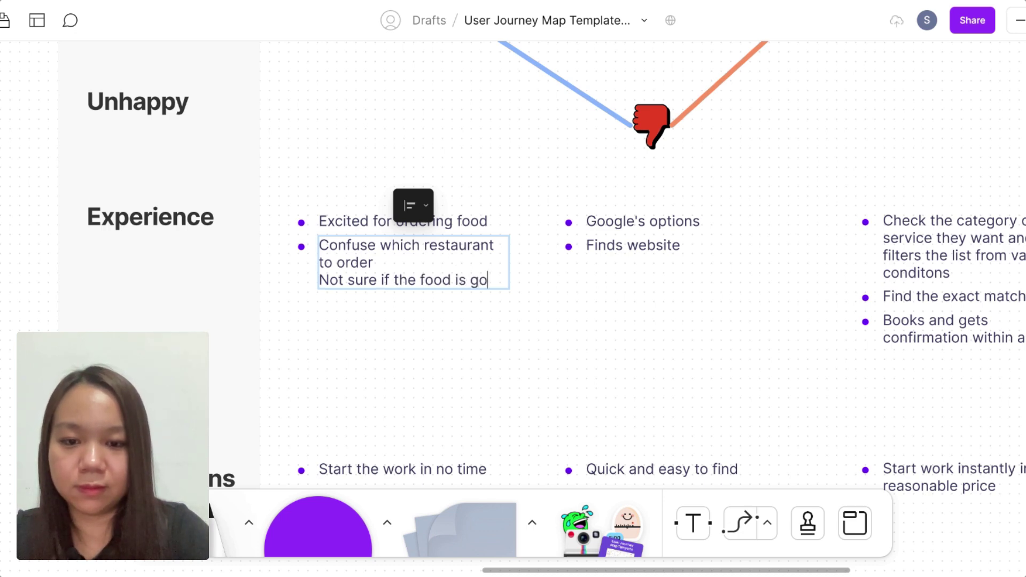
type("o")
key("Escape")
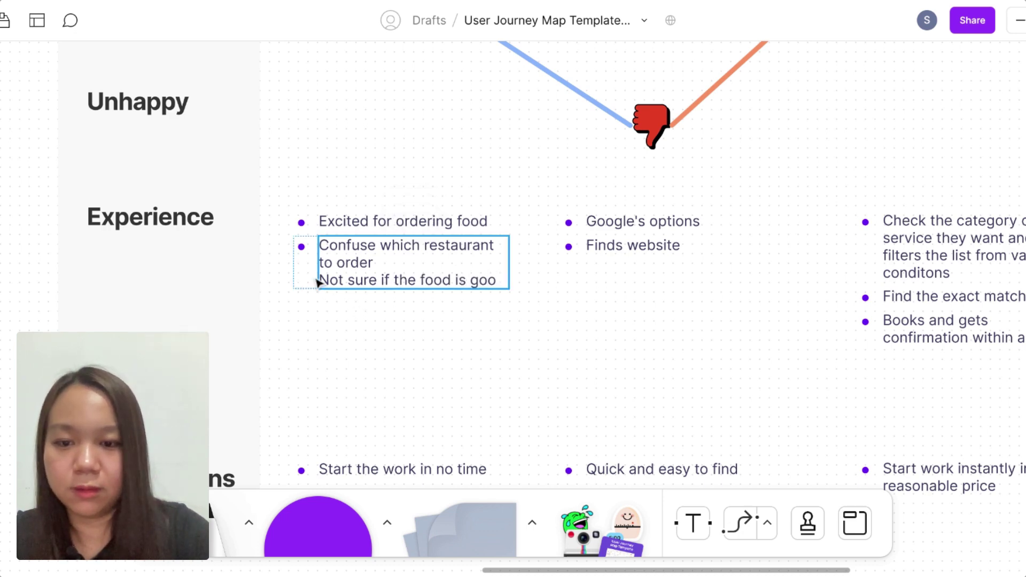
Indent the 'Confuse which restaurant' item within the Experience text box.
left_click(303, 255)
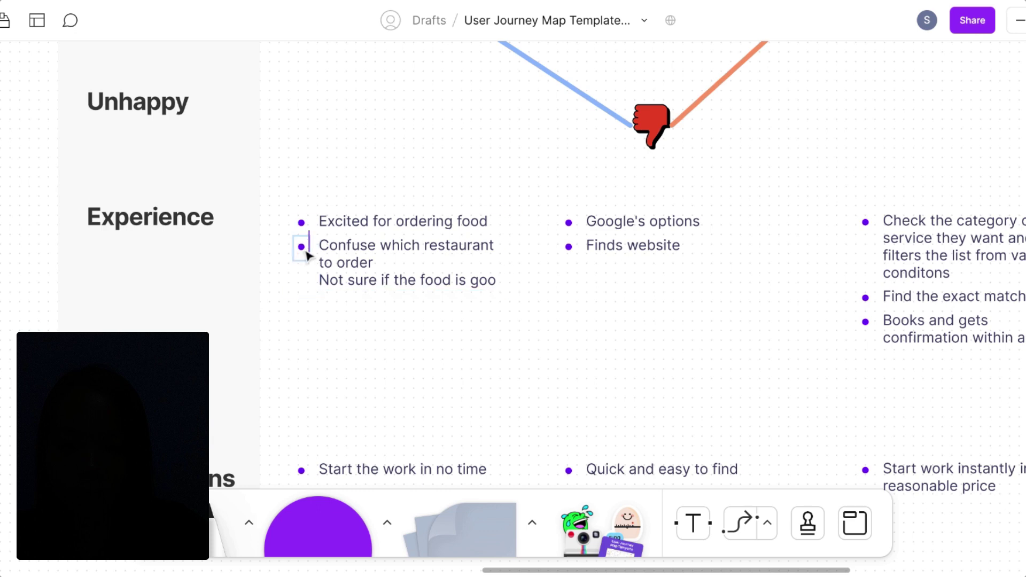
double_click(302, 249)
key("Tab")
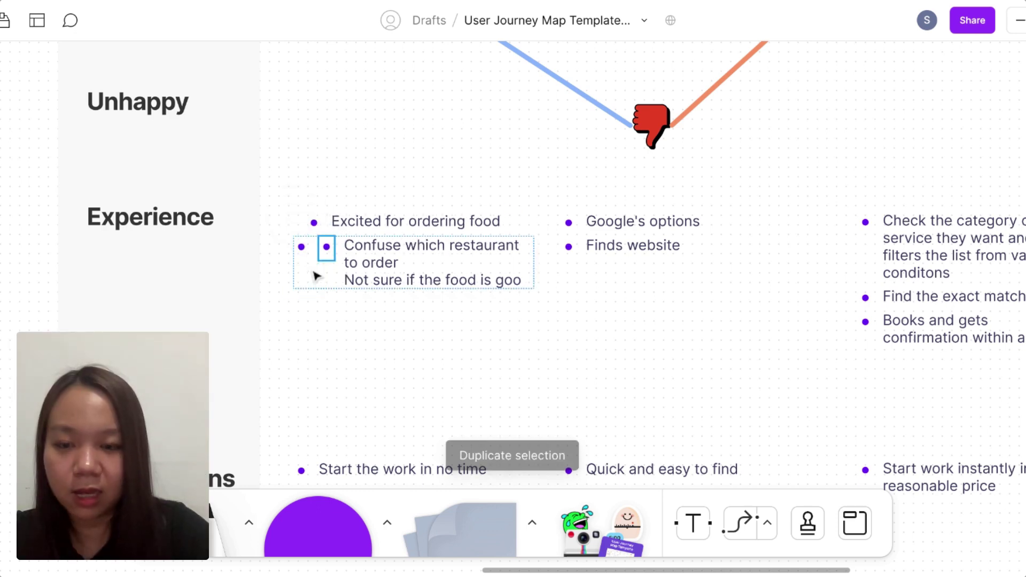
key("Escape")
left_click(332, 307)
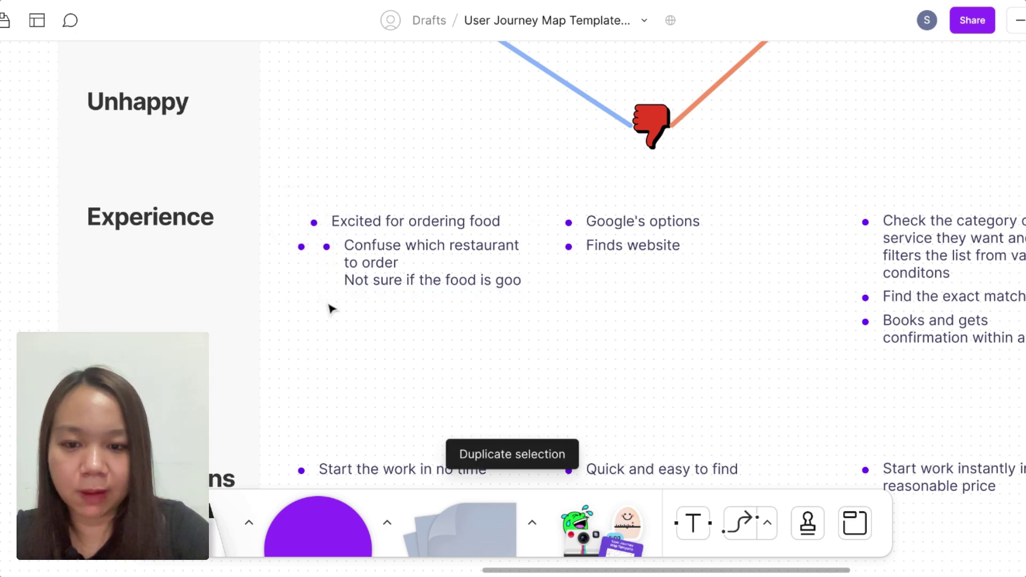
left_click(330, 261)
left_click(330, 259)
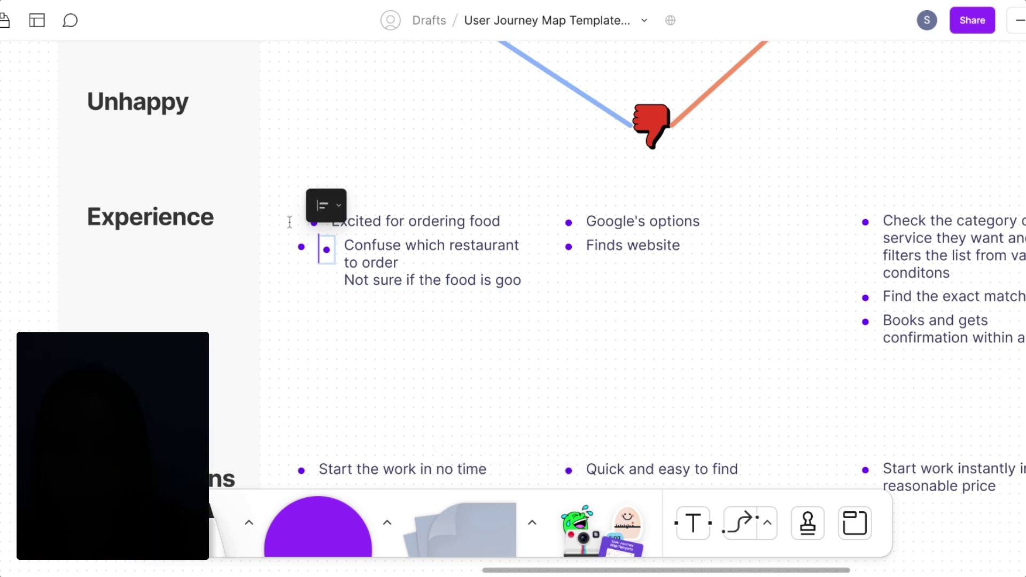
key("Escape")
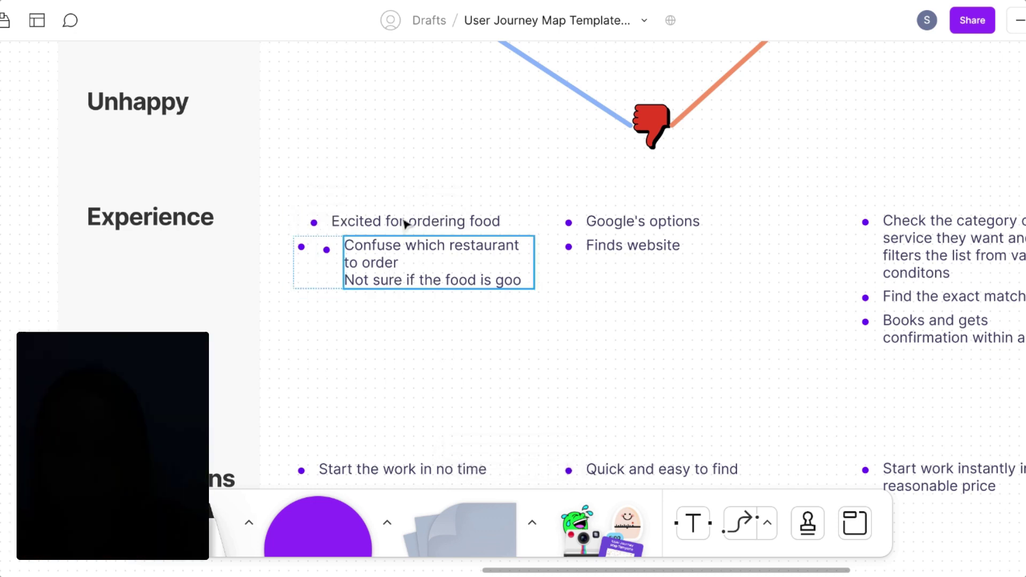
left_click(405, 224)
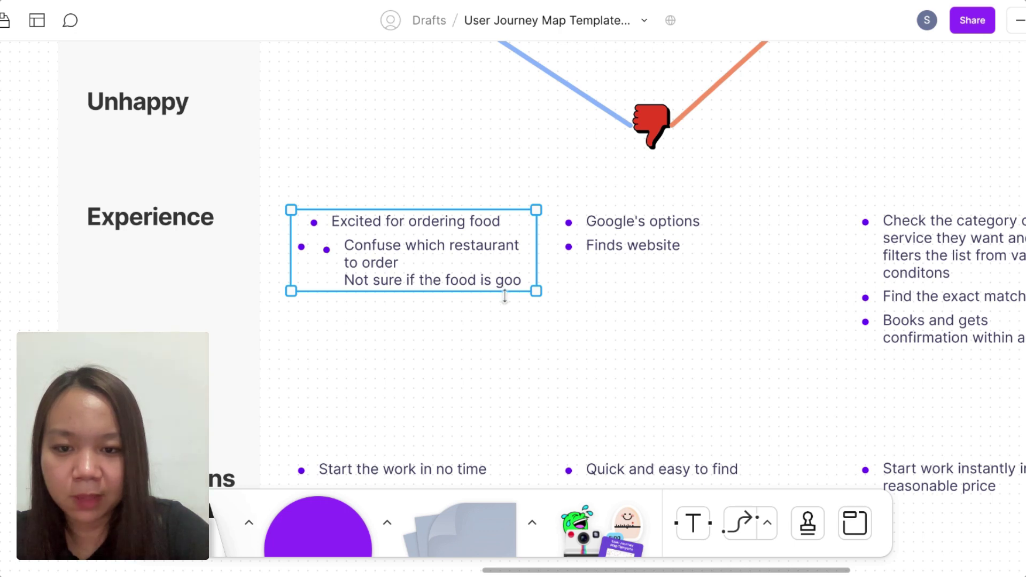
left_click(523, 339)
Add '- ' bullet markers before the Experience list lines.
left_click(324, 247)
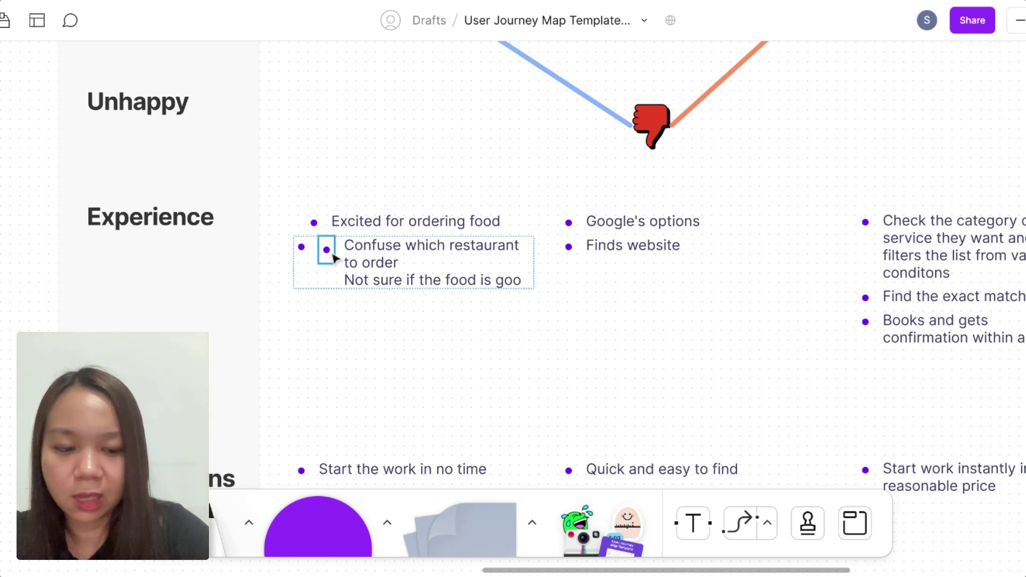
left_click(349, 287)
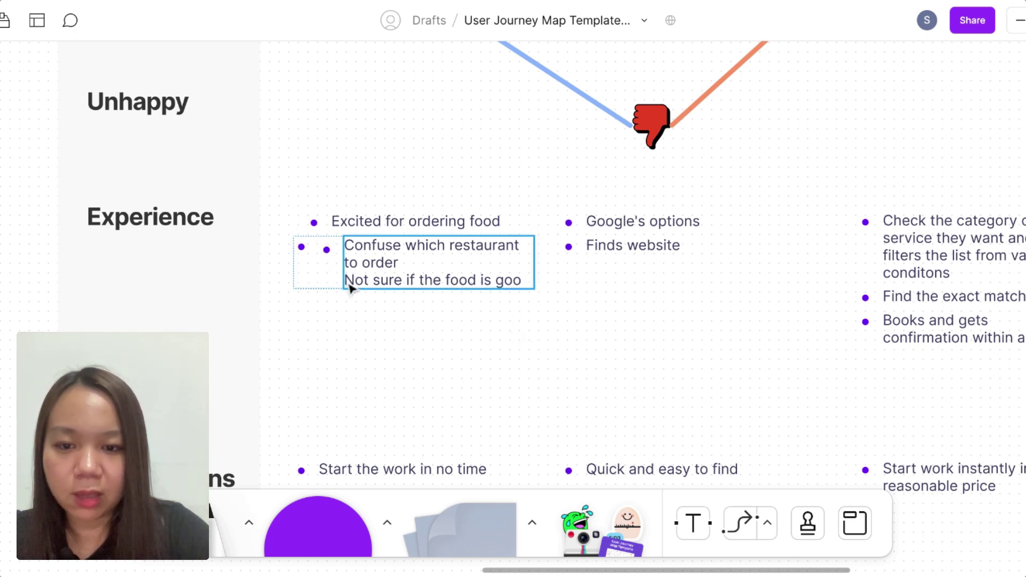
double_click(351, 288)
key("Left")
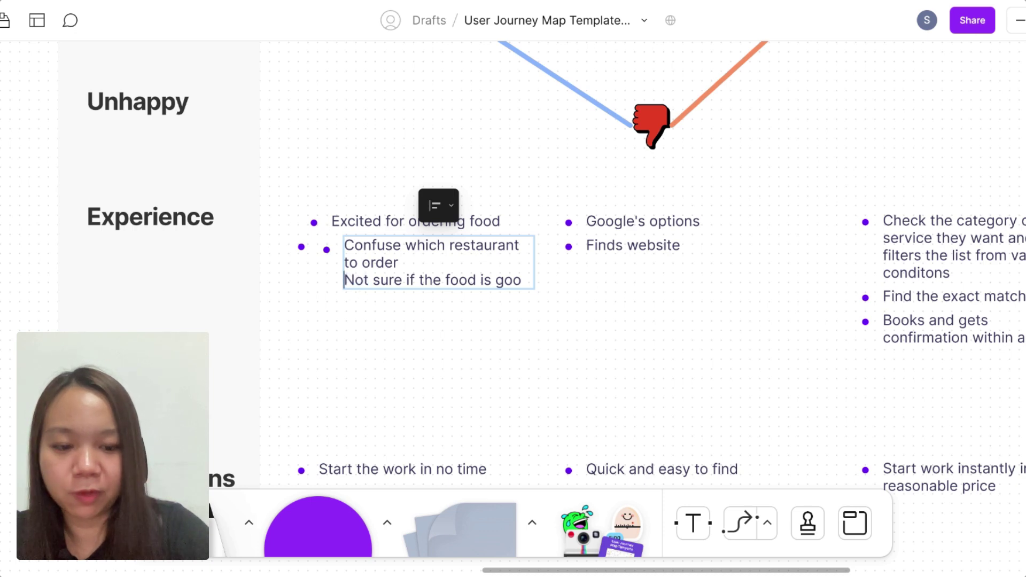
type("- ")
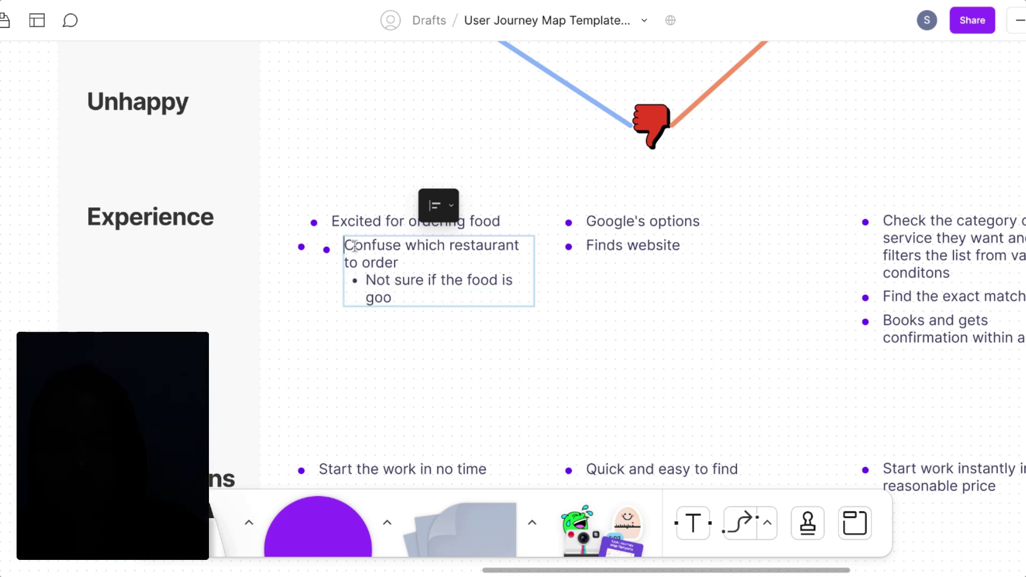
type("-")
double_click(352, 221)
left_click(333, 221)
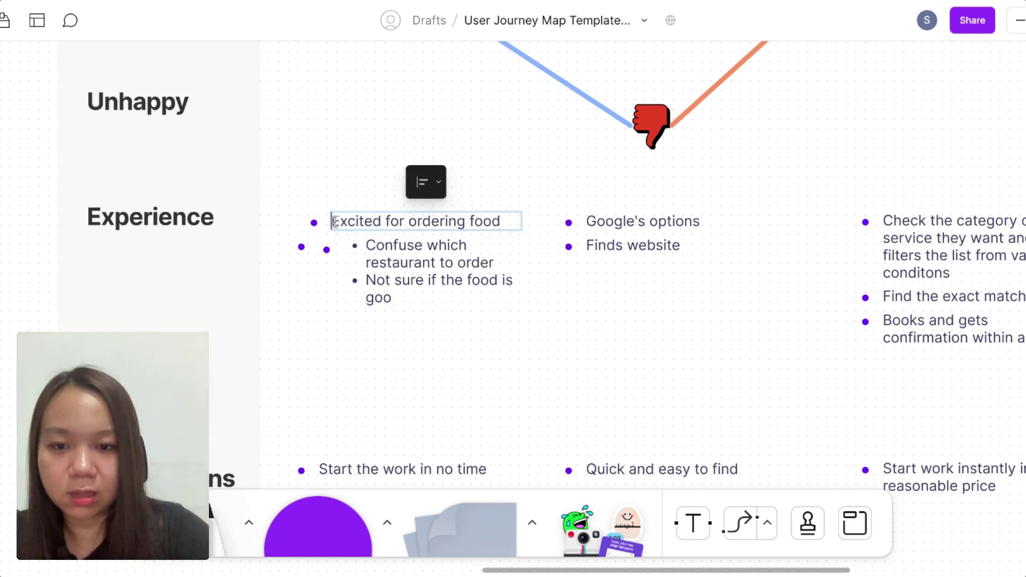
type("-")
Delete the stray purple bullet dots and empty leftover boxes around the list.
left_click(327, 268)
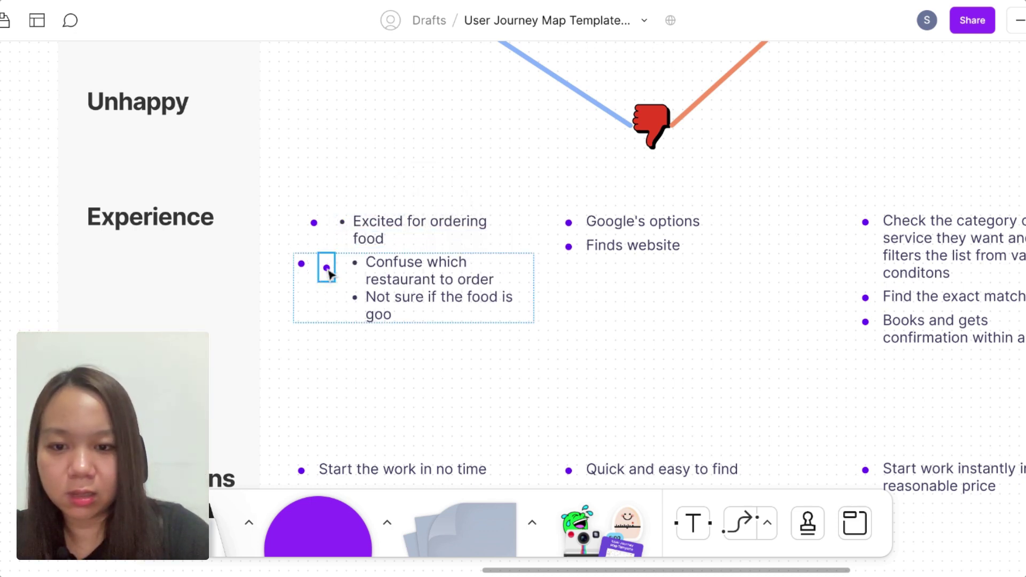
key("Delete")
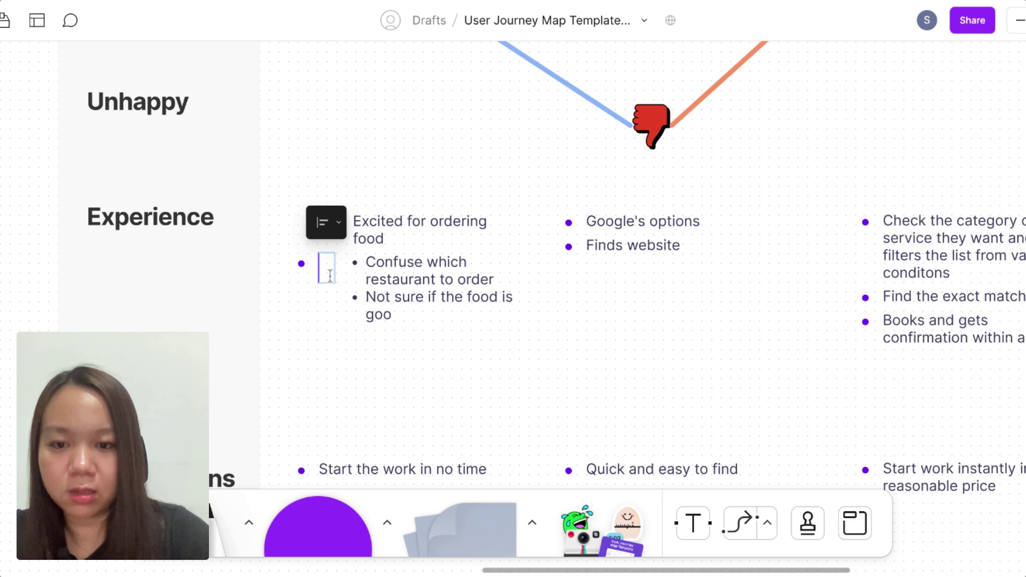
left_click(315, 303)
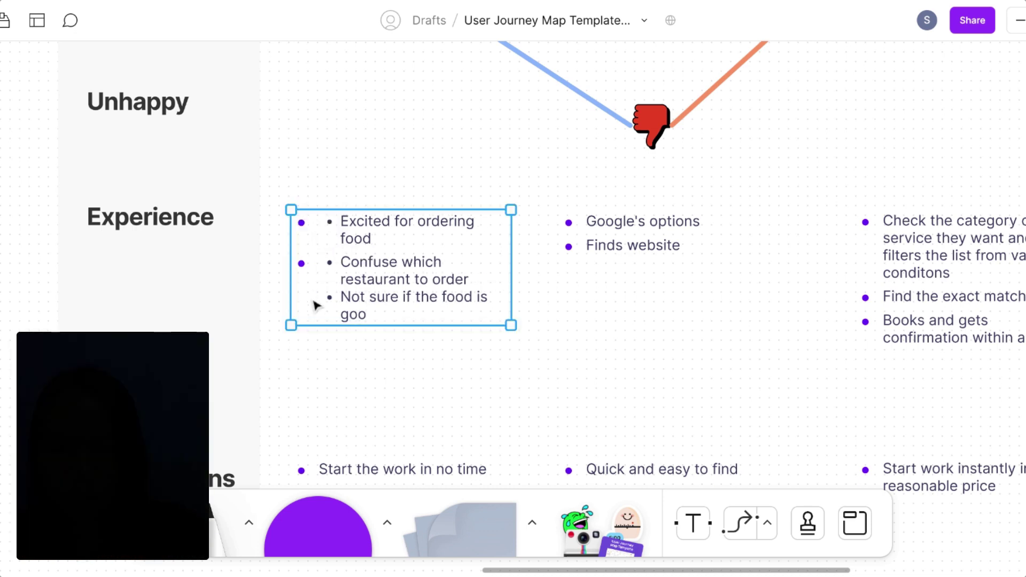
left_click(304, 274)
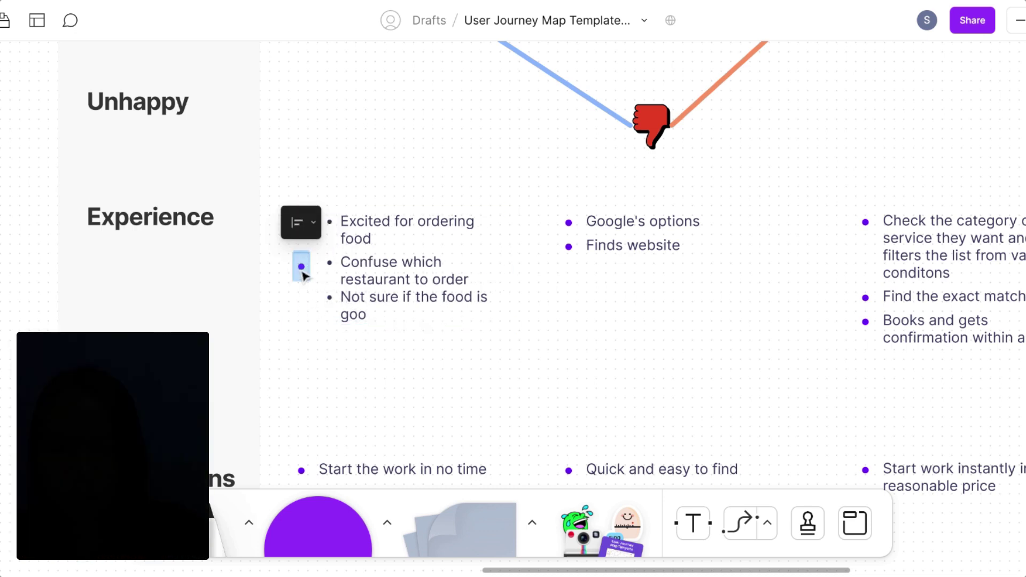
key("Escape")
left_click(301, 224)
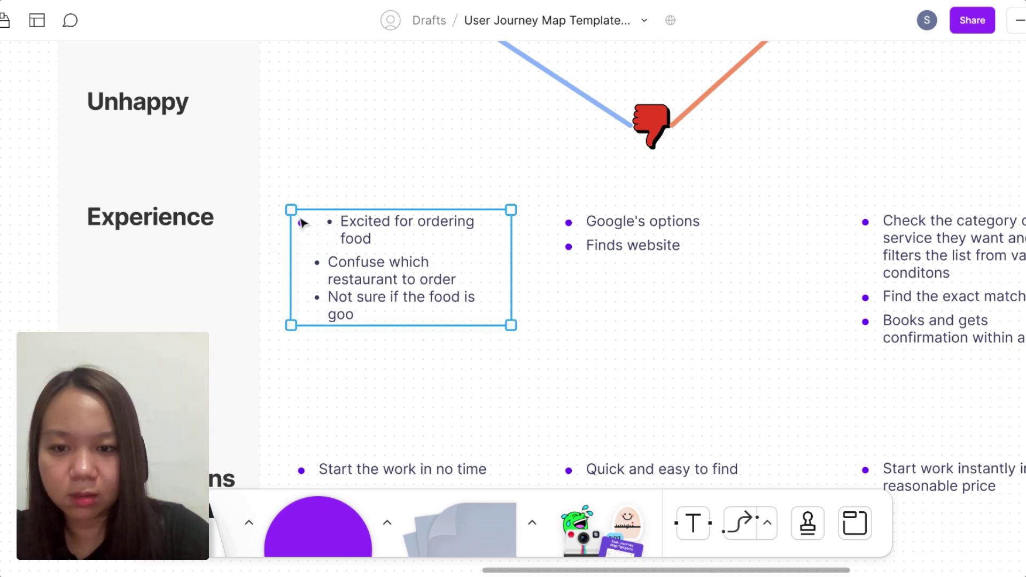
double_click(302, 223)
key("BackSpace")
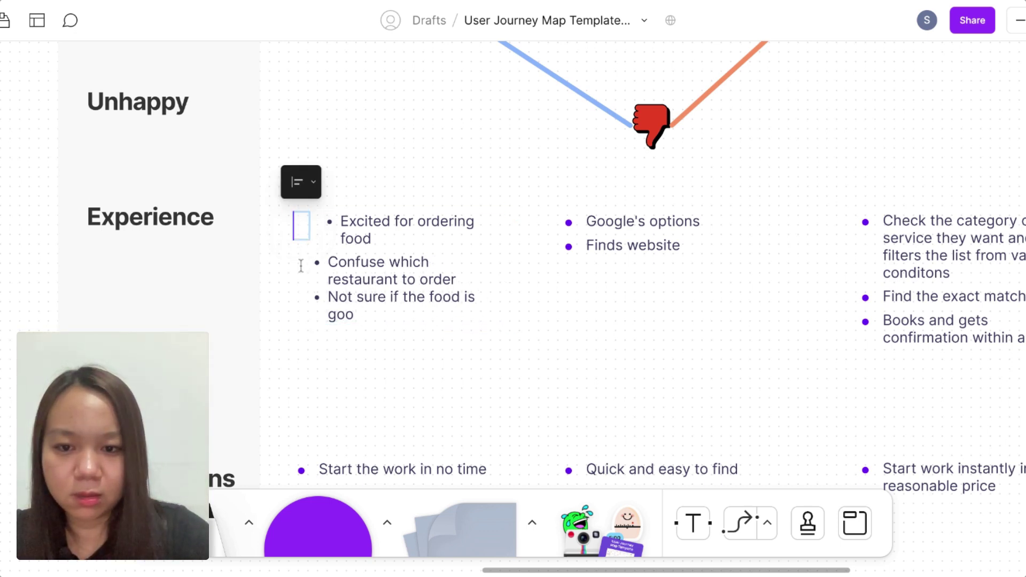
key("Escape")
left_click(392, 241)
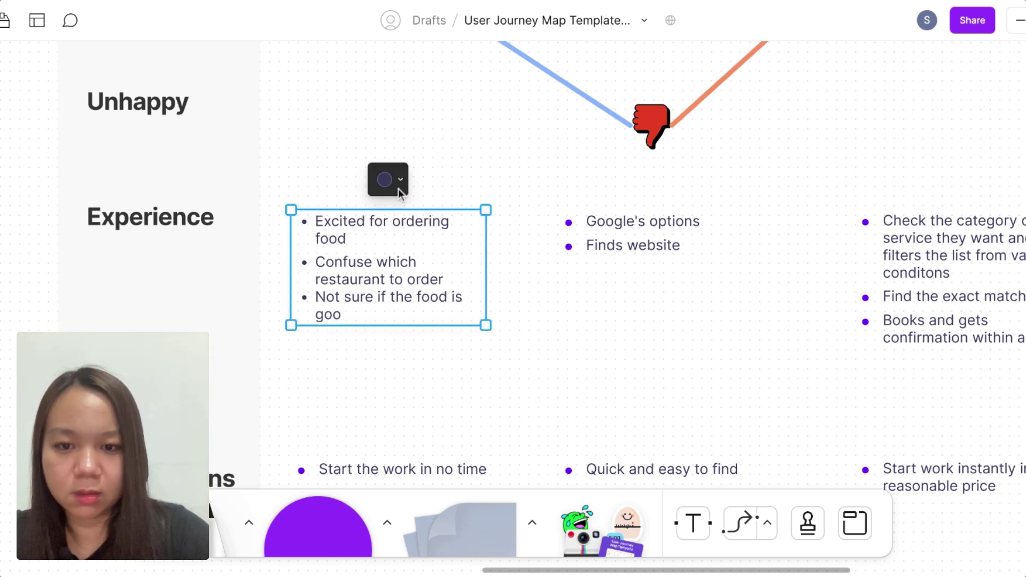
left_click(492, 195)
scroll(497, 195, "down", 3)
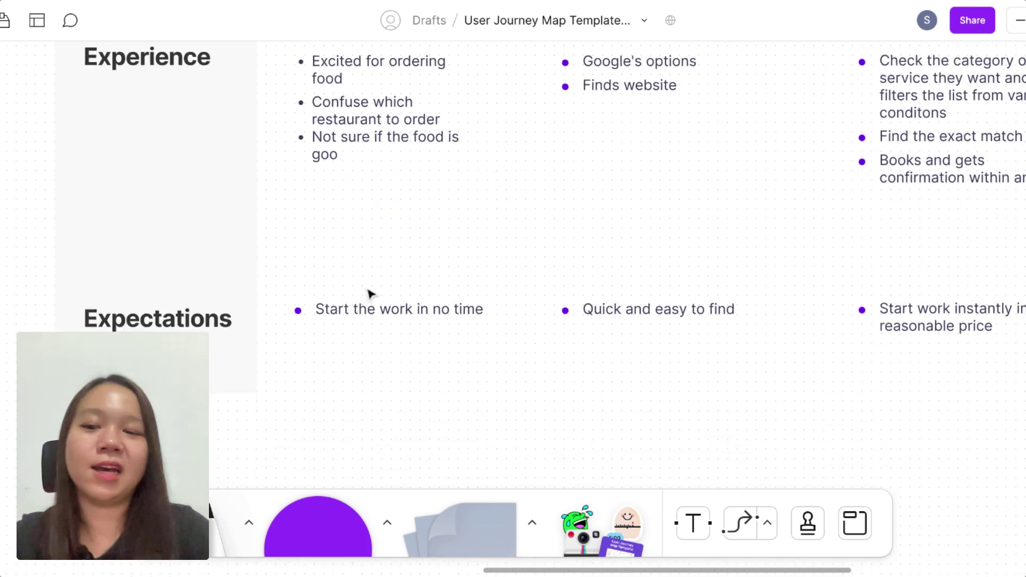
scroll(228, 343, "down", 5)
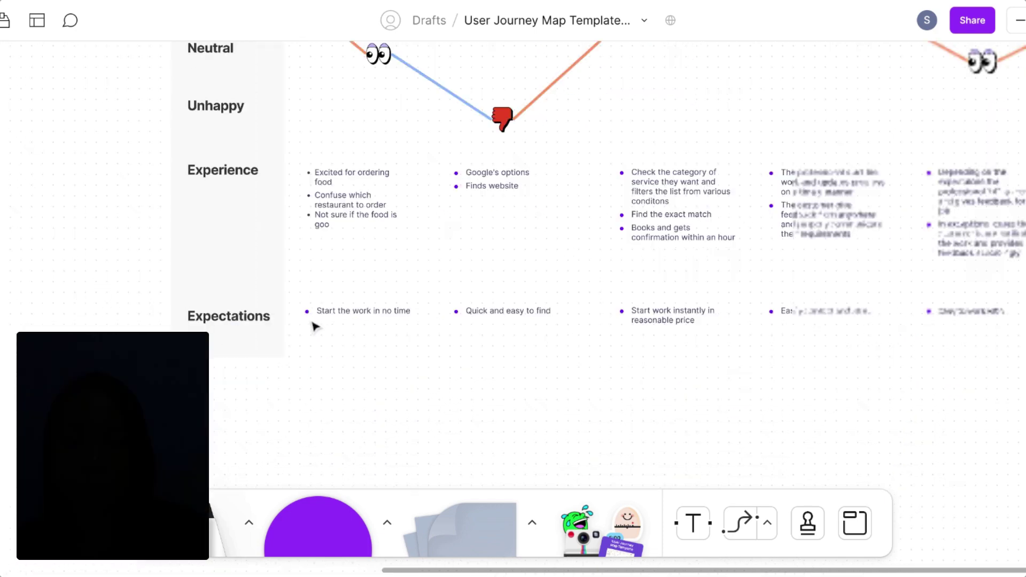
scroll(313, 325, "up", 2)
scroll(298, 313, "up", 2)
scroll(293, 316, "up", 2)
scroll(297, 317, "down", 2)
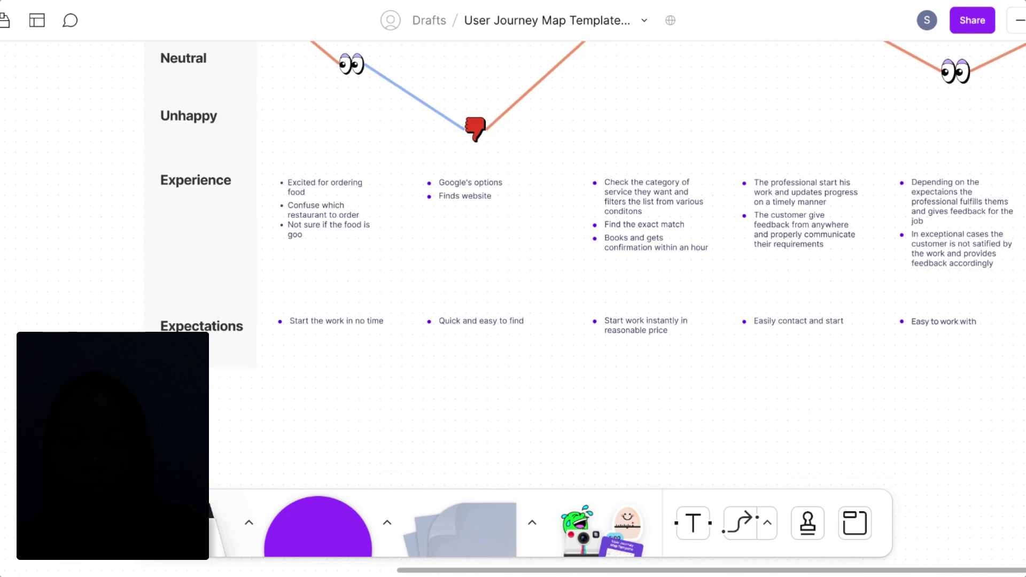
scroll(298, 317, "up", 4)
scroll(298, 317, "left", 1)
scroll(271, 225, "down", 5)
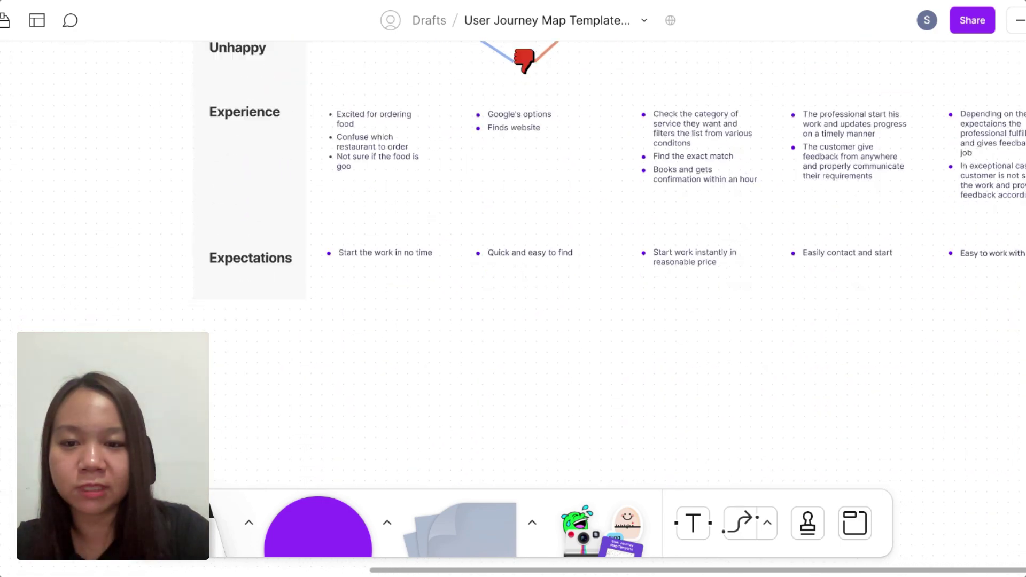
scroll(262, 241, "up", 3)
left_click(253, 256)
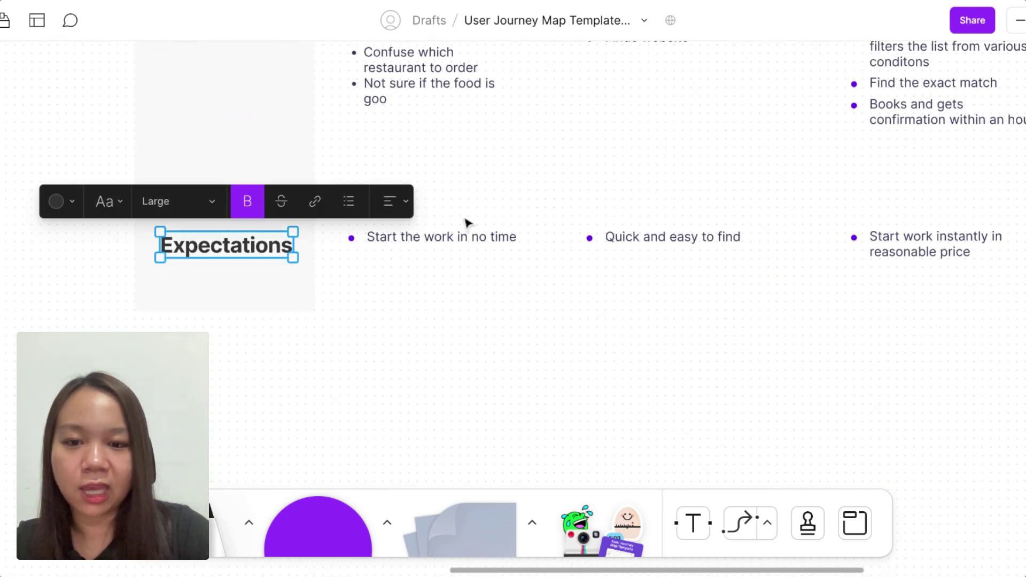
double_click(456, 242)
Replace the first Expectations bullet's text with 'Can order delicious and healty as soon as posible'.
scroll(456, 242, "up", 2)
scroll(455, 243, "up", 1)
key("ctrl+a")
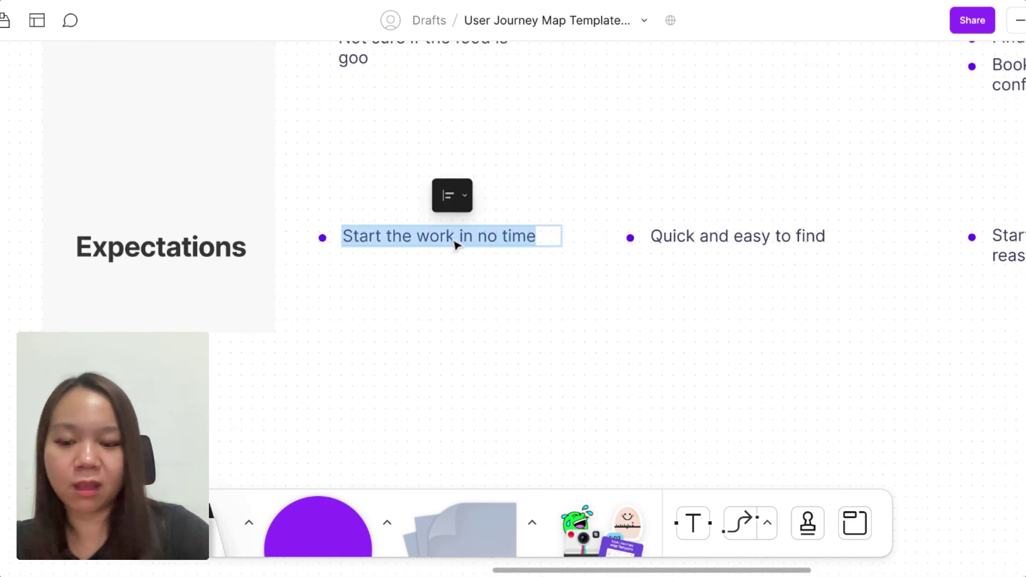
type("Can o")
type("rdewr")
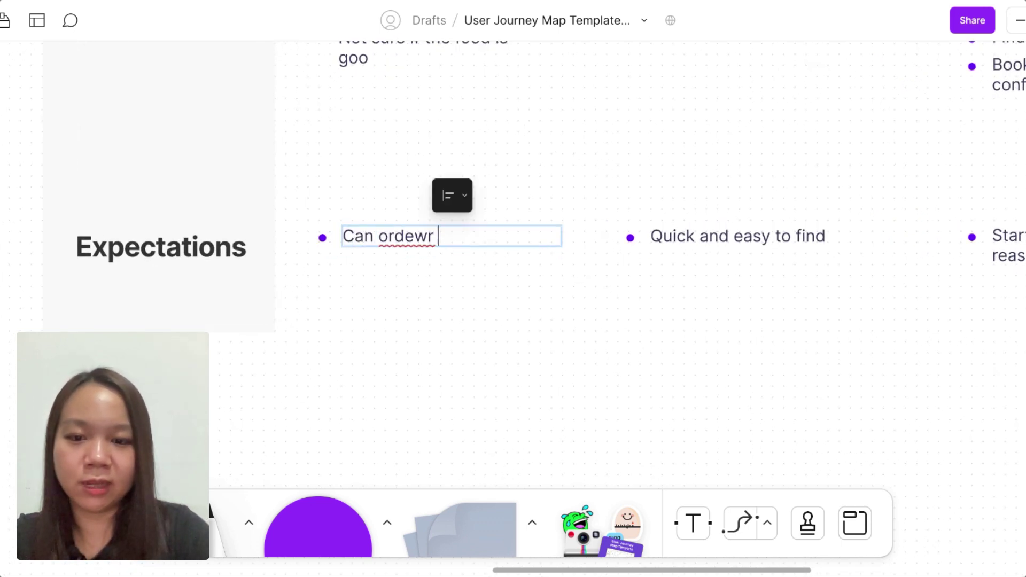
key("BackSpace")
key("BackSpace")
type("r ")
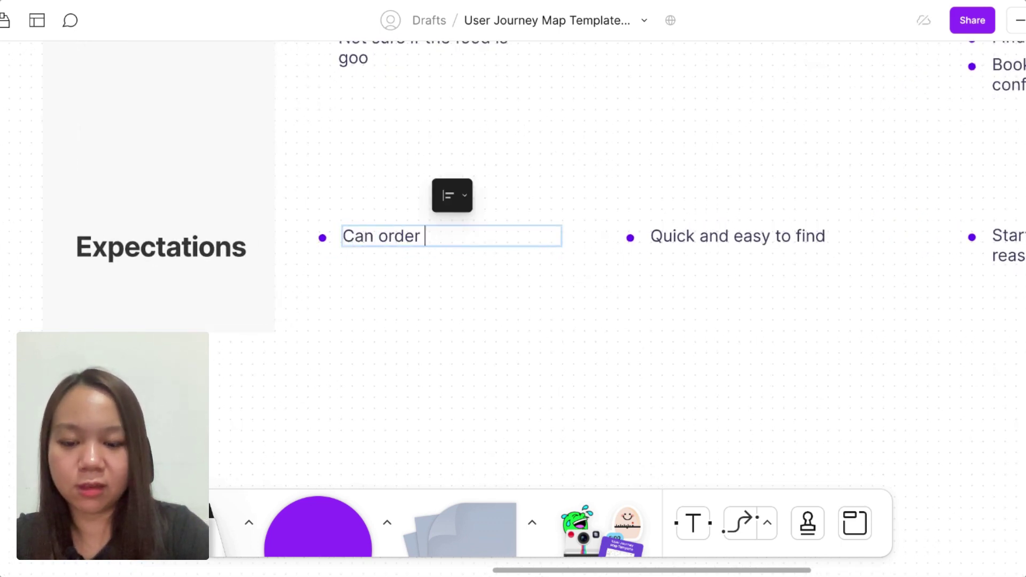
type("delicious an")
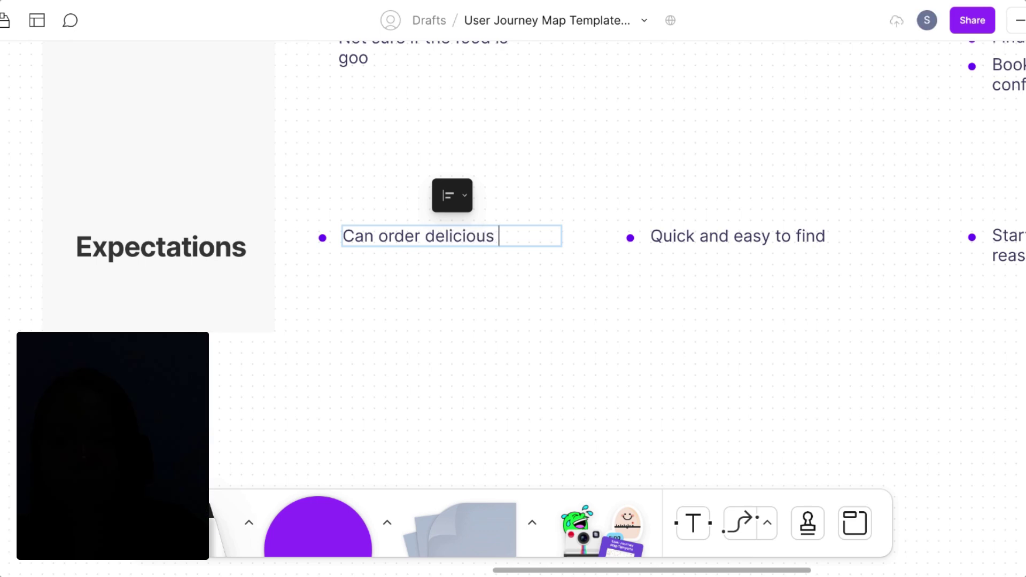
type("d healty")
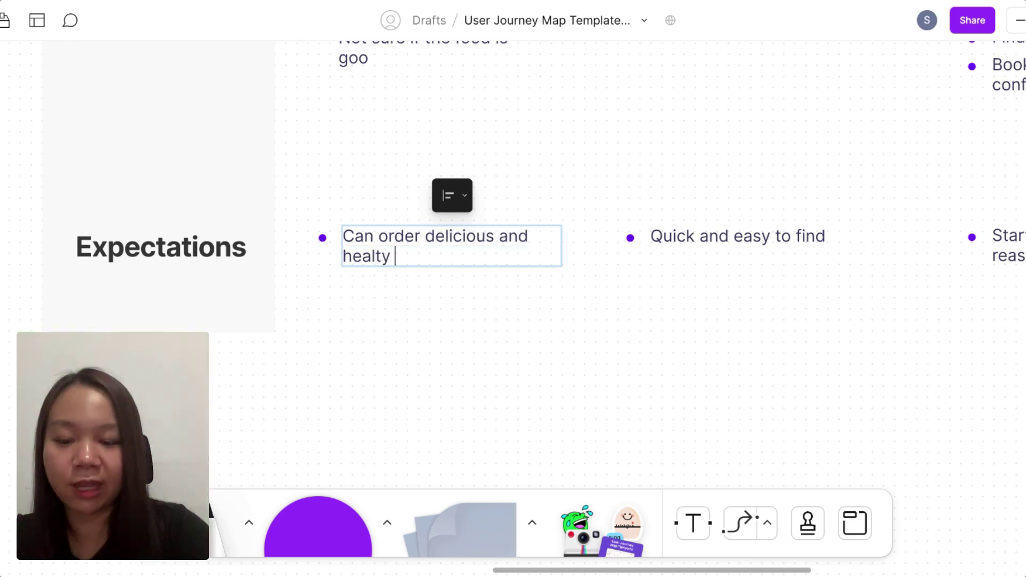
type(" as soon a")
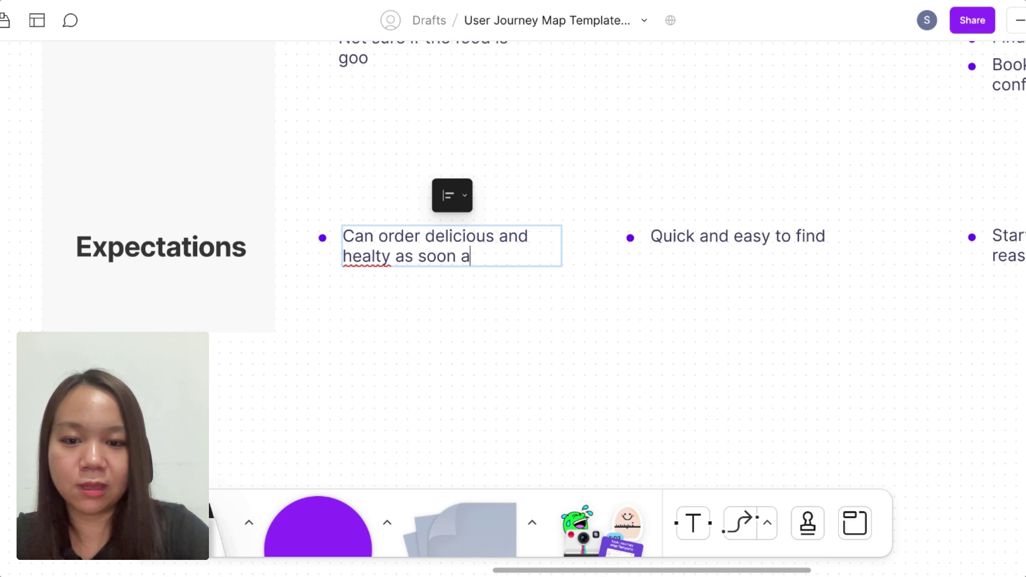
type("s posibl")
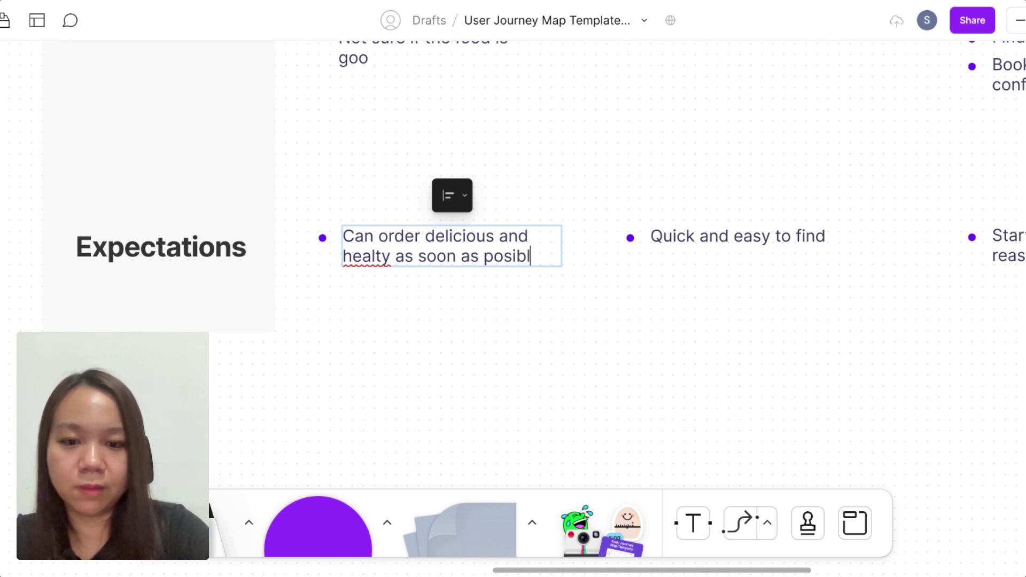
type("e")
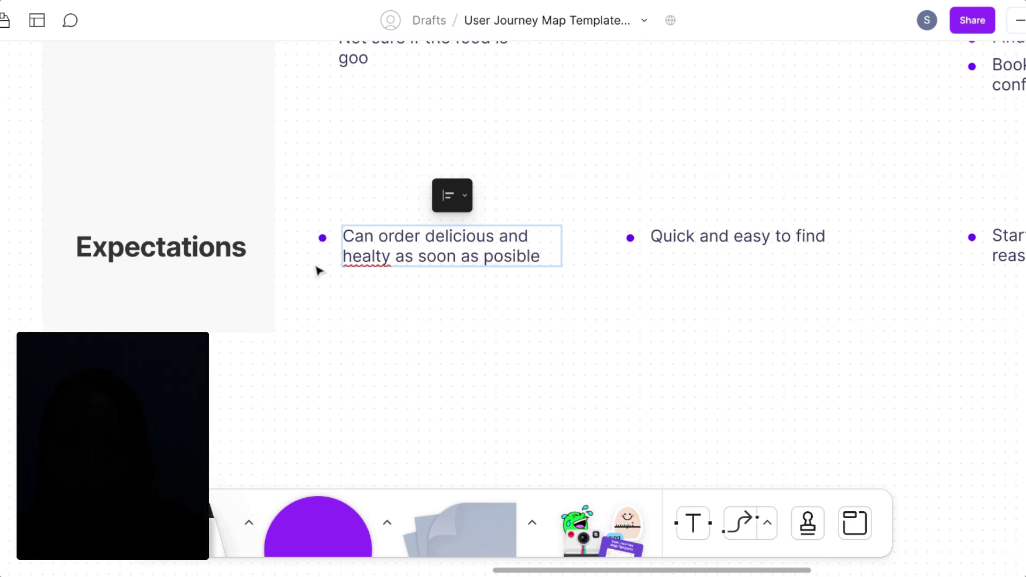
scroll(296, 350, "down", 3)
Copy the Expectations label below its row and rename the copy 'Opportunities'.
scroll(296, 351, "down", 3)
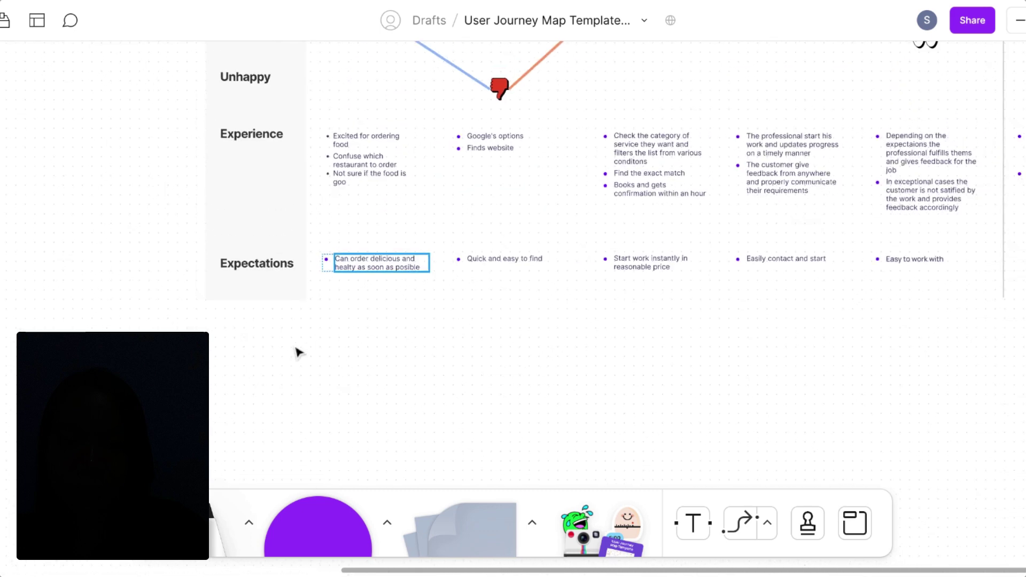
left_click(255, 272)
mouse_move(255, 274)
left_mouse_down()
mouse_move(267, 279)
mouse_move(264, 338)
left_mouse_up()
double_click(263, 336)
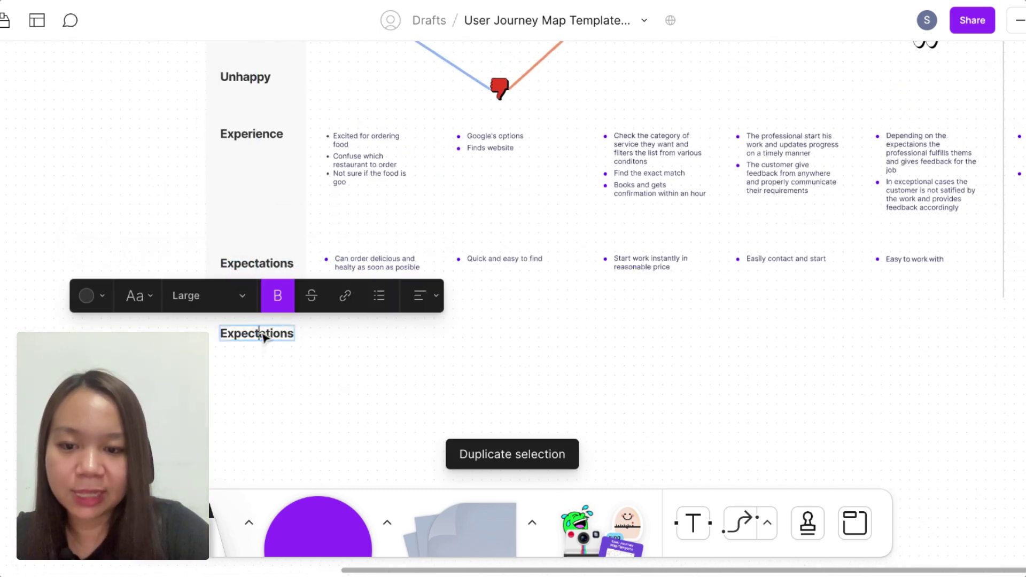
type("Oppo")
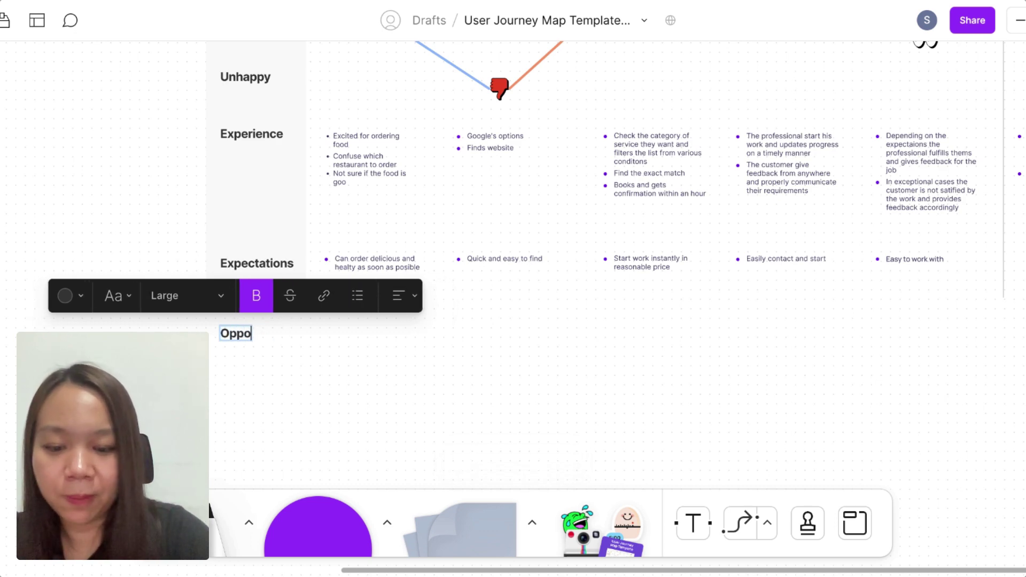
type("rtunit")
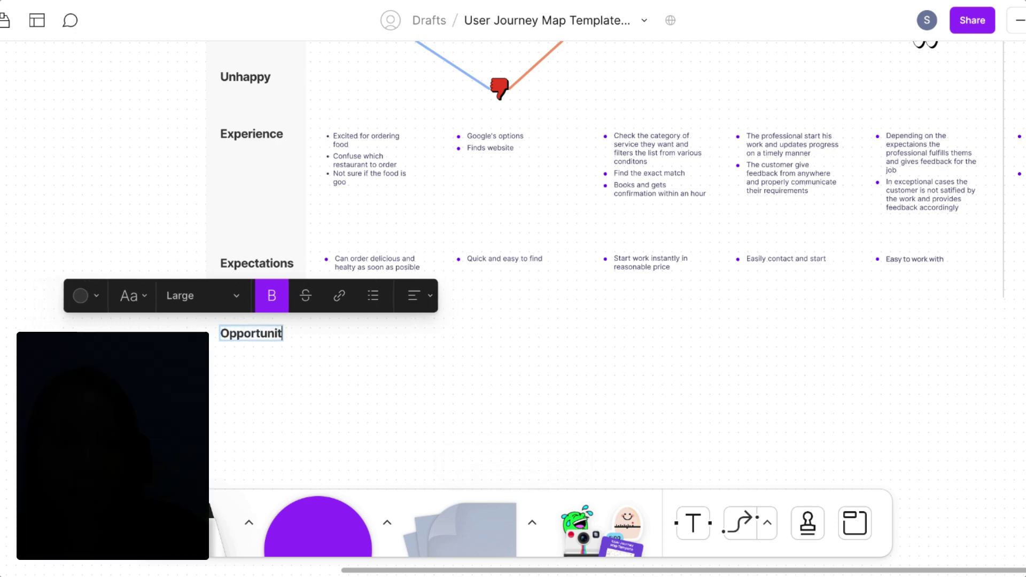
type("ies")
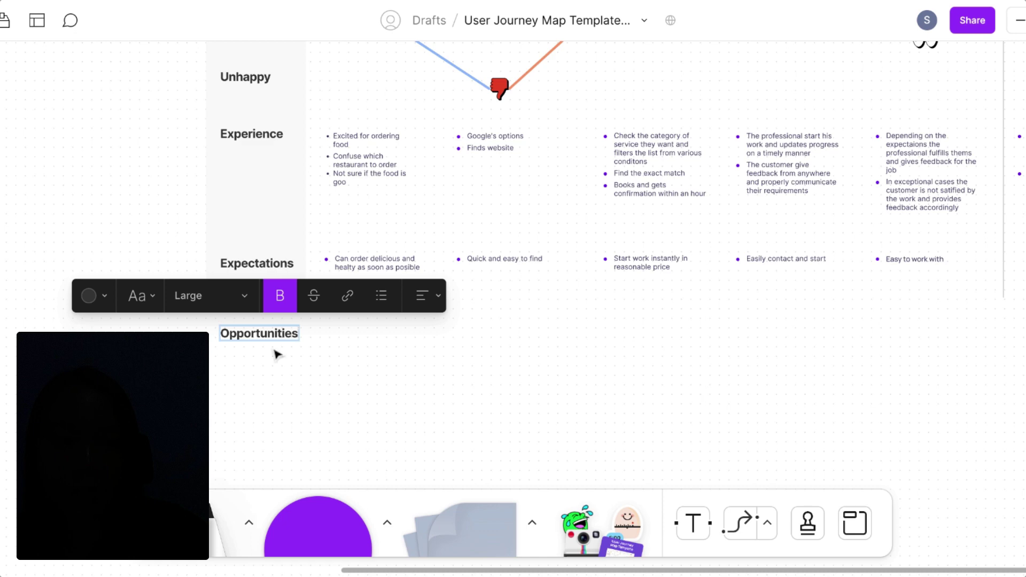
key("Escape")
scroll(295, 378, "up", 5)
scroll(432, 294, "up", 2)
left_click(433, 296)
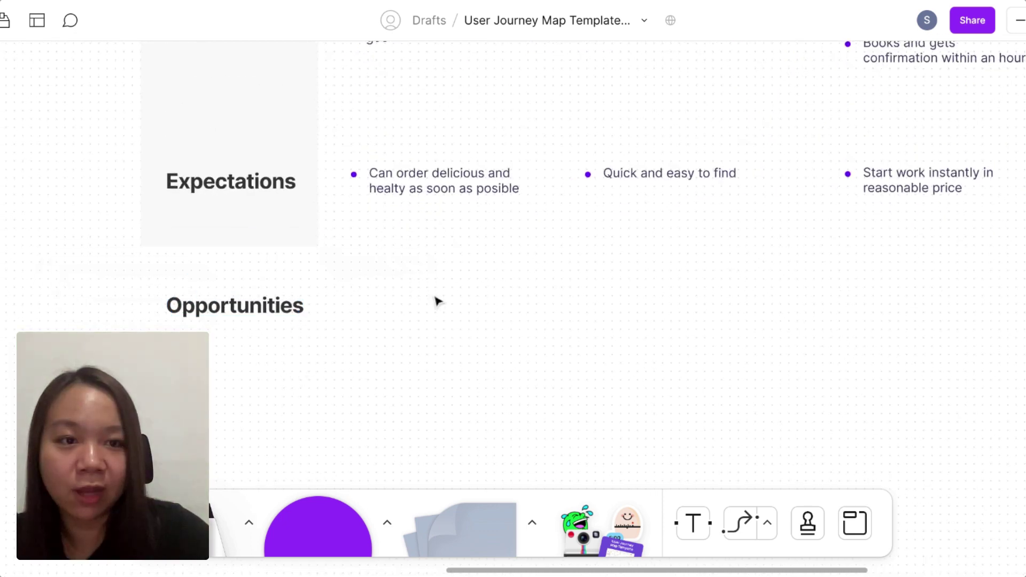
Duplicate the first Expectations note and move the copy down into the Opportunities row.
left_click(507, 175)
key("ctrl+d")
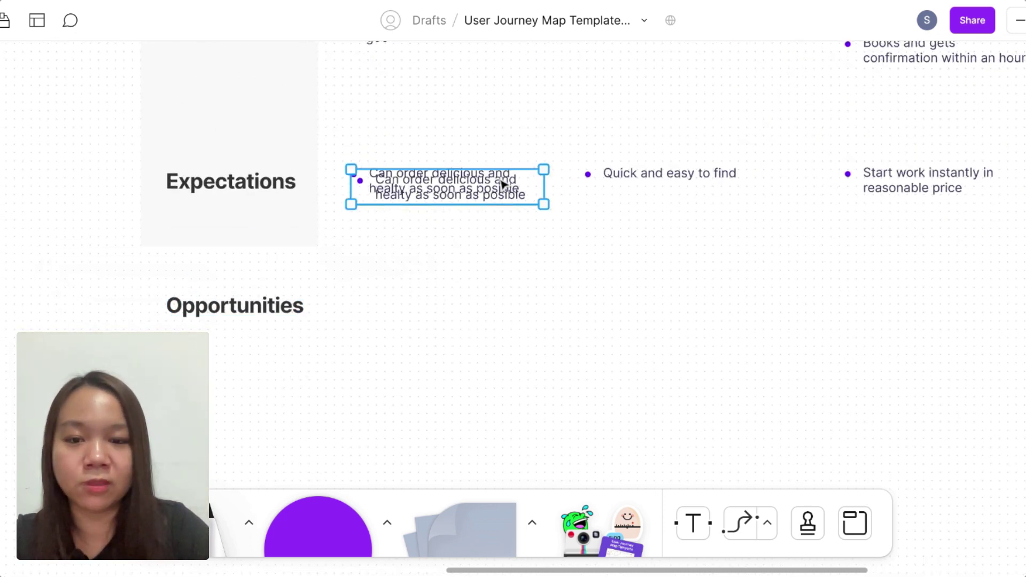
key("shift+Down")
key("shift+Down")
key("shift+Down")
key("shift+Down")
key("shift+Down")
key("shift+Down")
key("shift+Down")
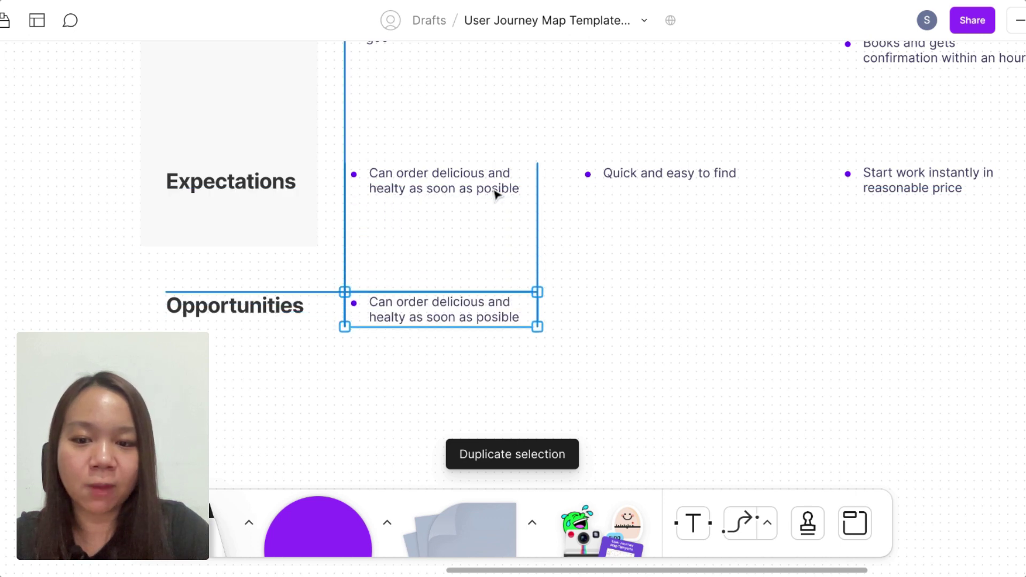
key("Return")
key("ctrl+a")
Retype the copy as 'show recomendation for healty food under 50k, show best healty food this week' and drag a copy below.
type("s")
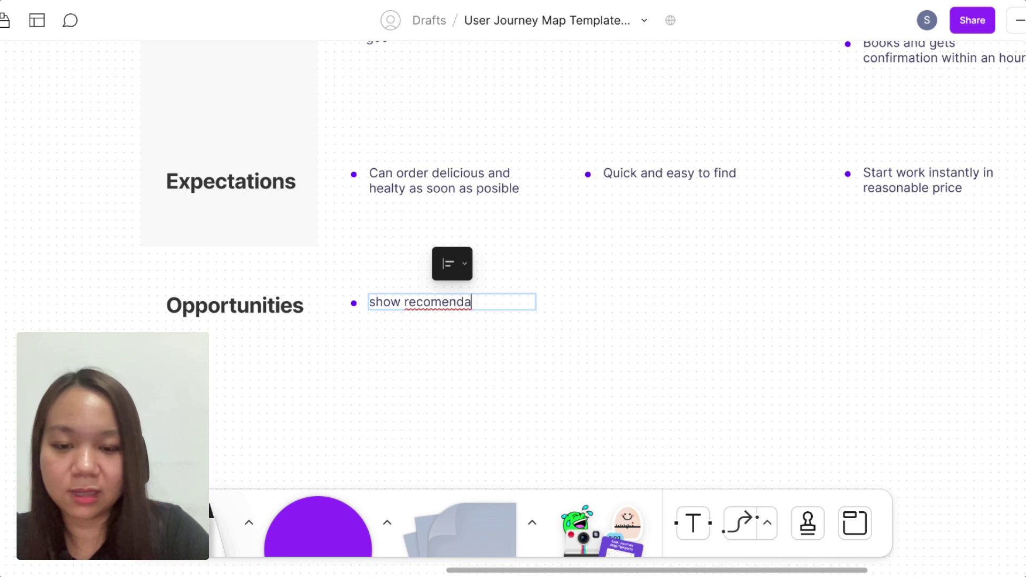
type("tion ")
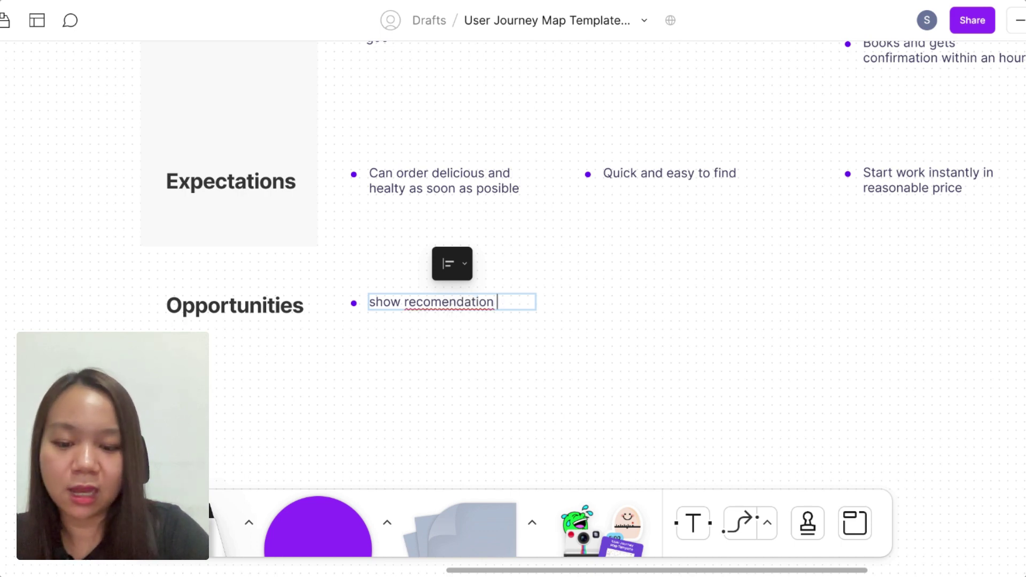
type("for healty food und")
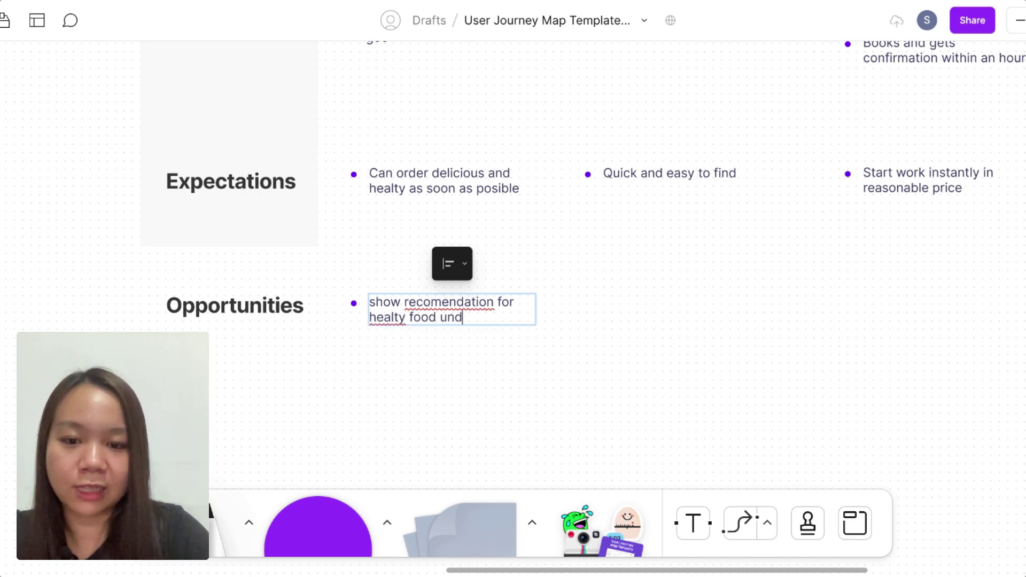
type("er 30k")
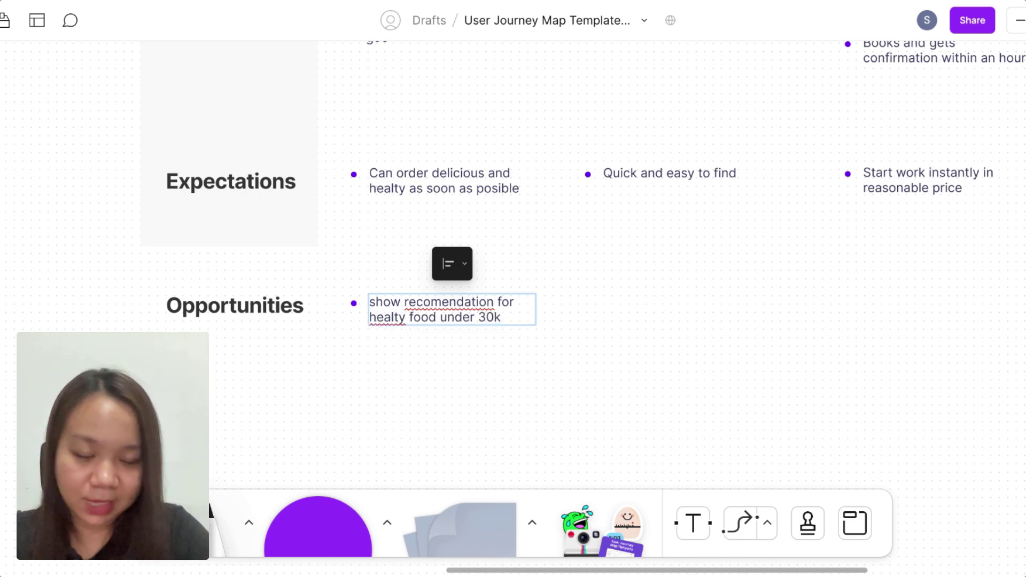
key("BackSpace")
key("BackSpace")
key("BackSpace")
type("50k")
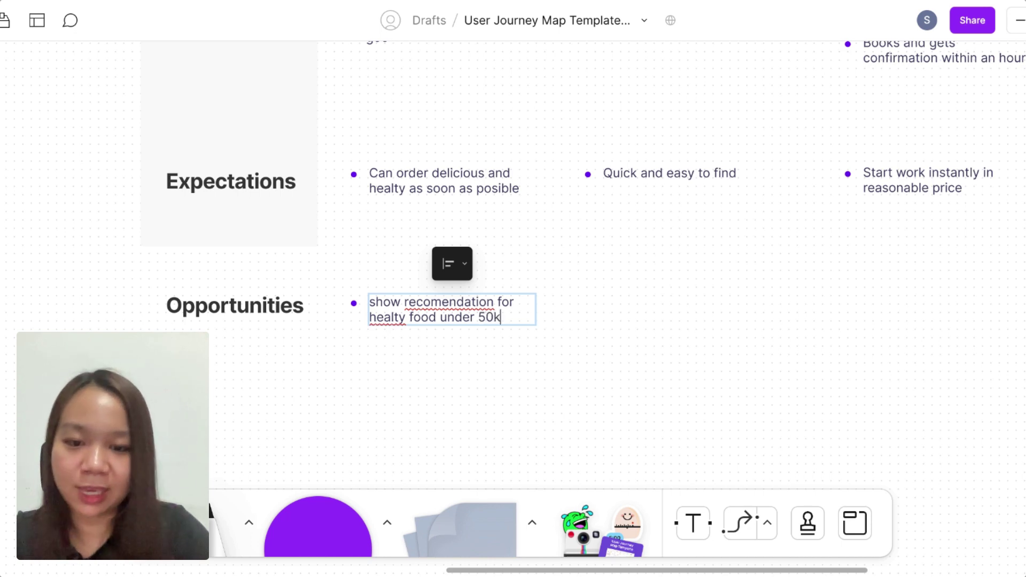
type(", ")
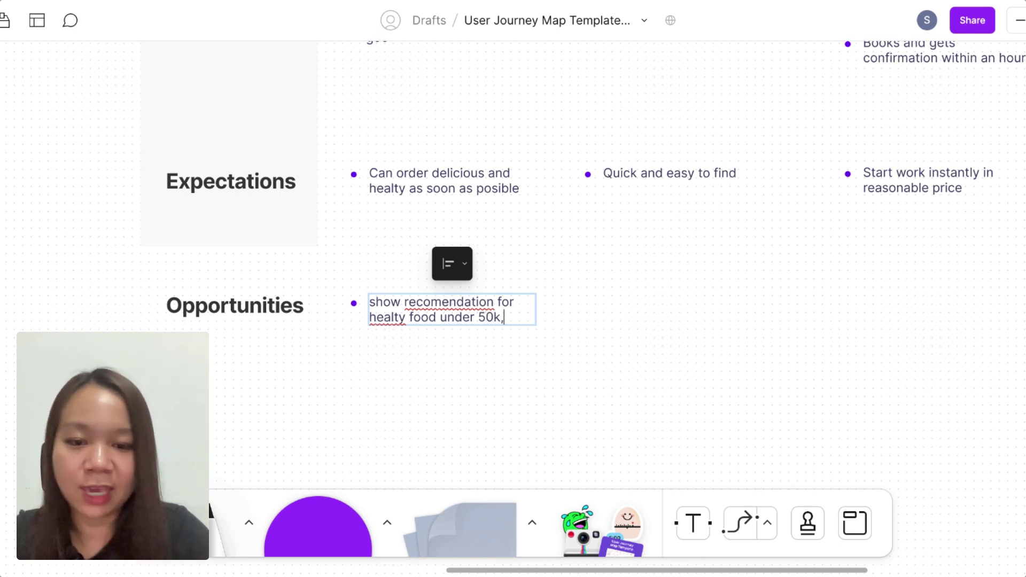
type("sh")
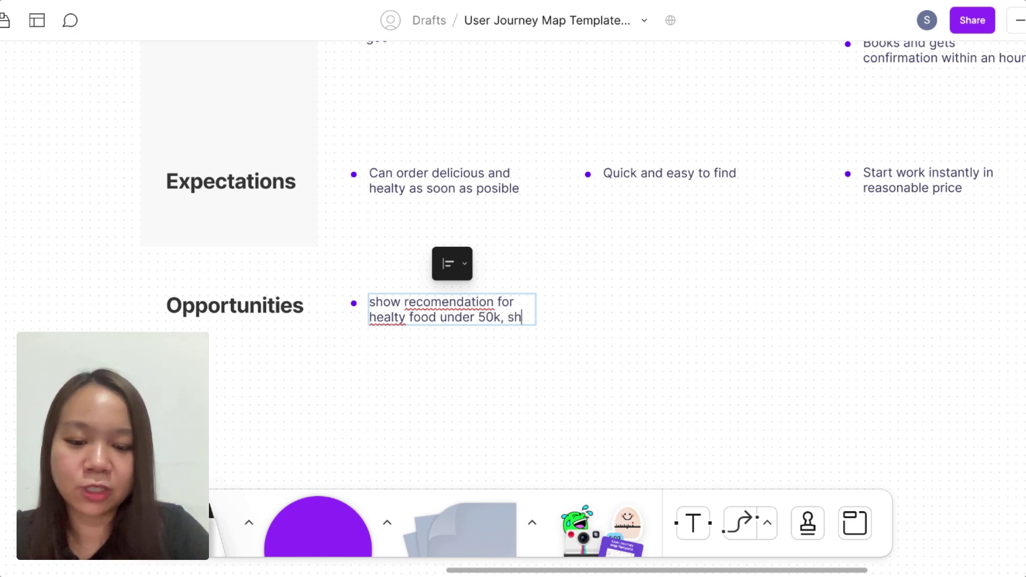
type("ow best healty food this")
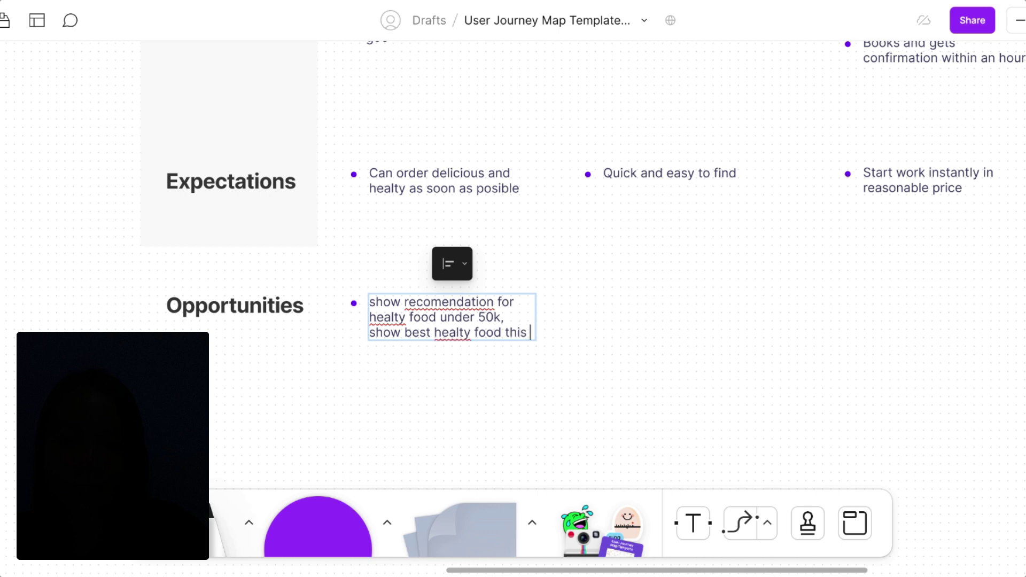
type(" week")
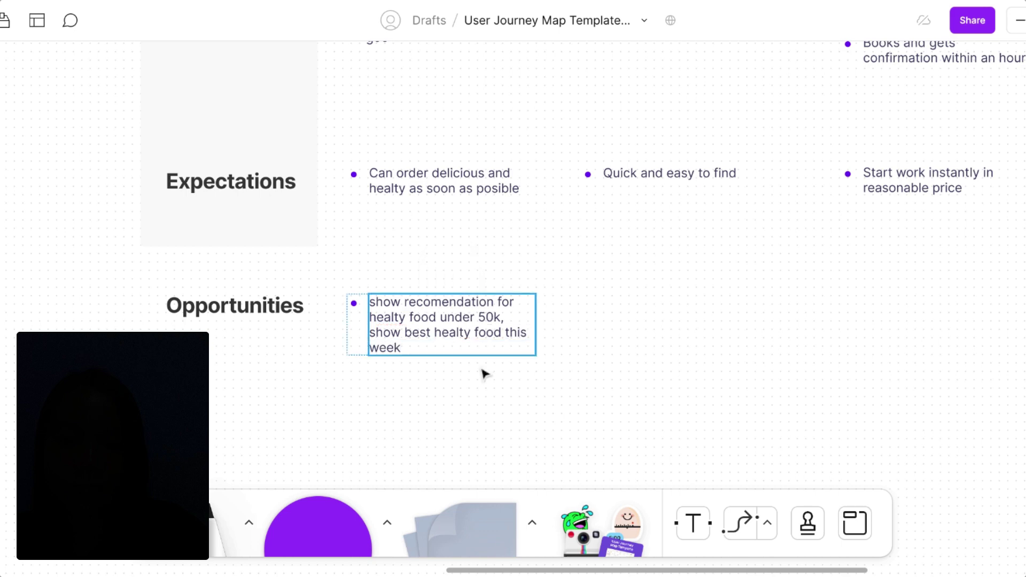
left_click(447, 402)
left_click(447, 300)
left_click_drag(446, 300, 454, 371)
Replace the duplicated note's text with 'healty food in food categorization'.
double_click(424, 382)
key("ctrl+a")
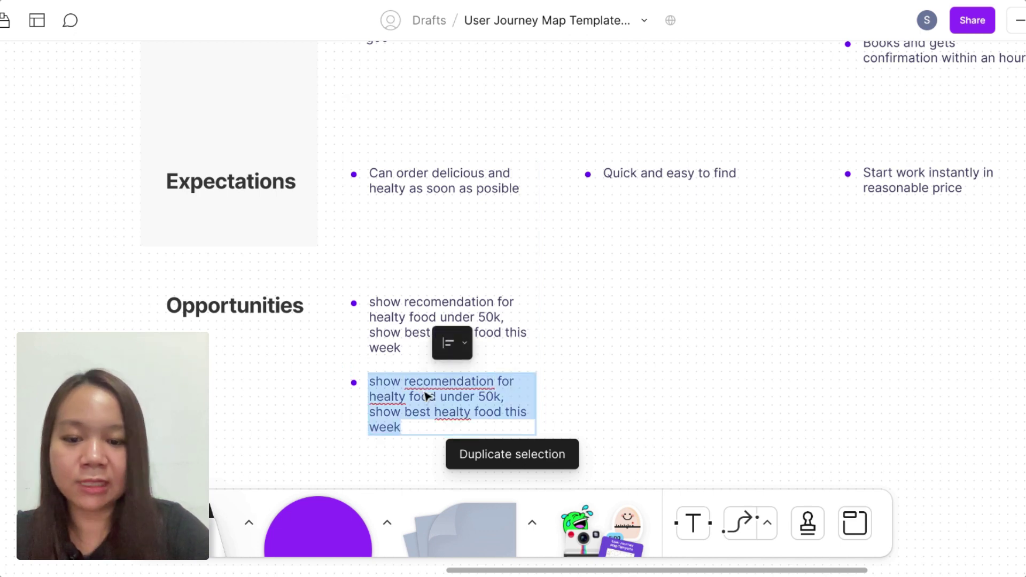
type("heal")
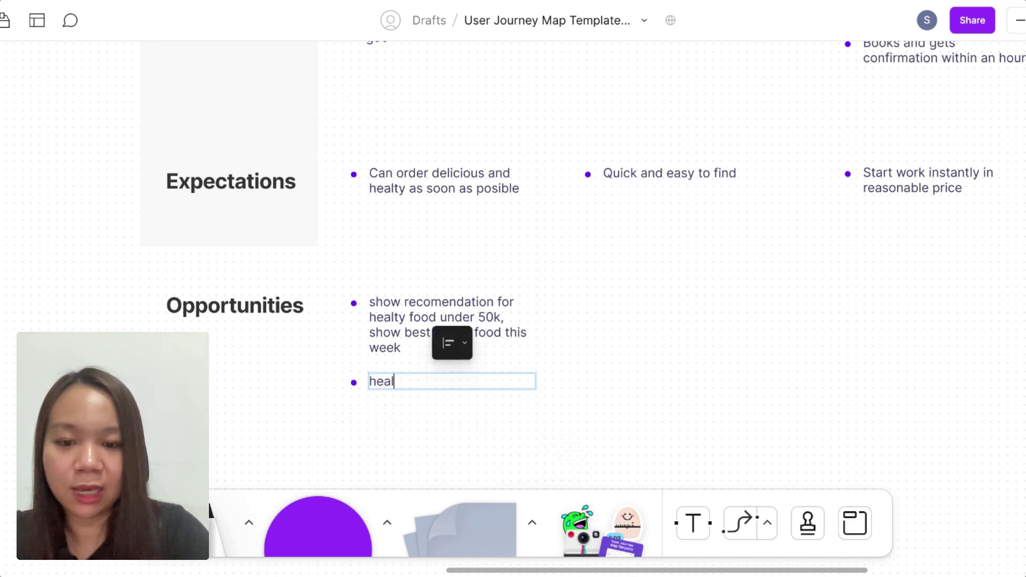
type("ty food in")
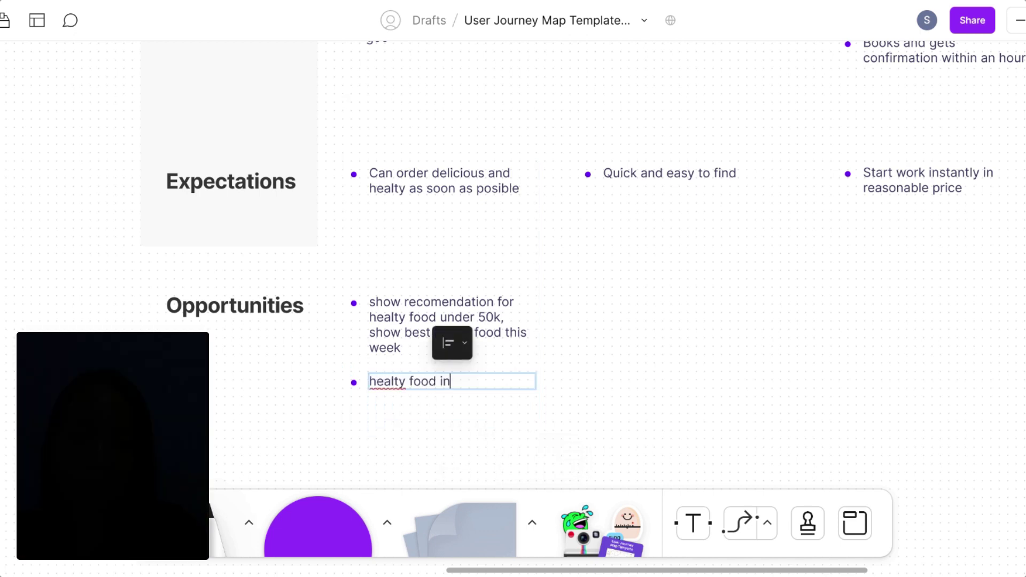
type(" ca")
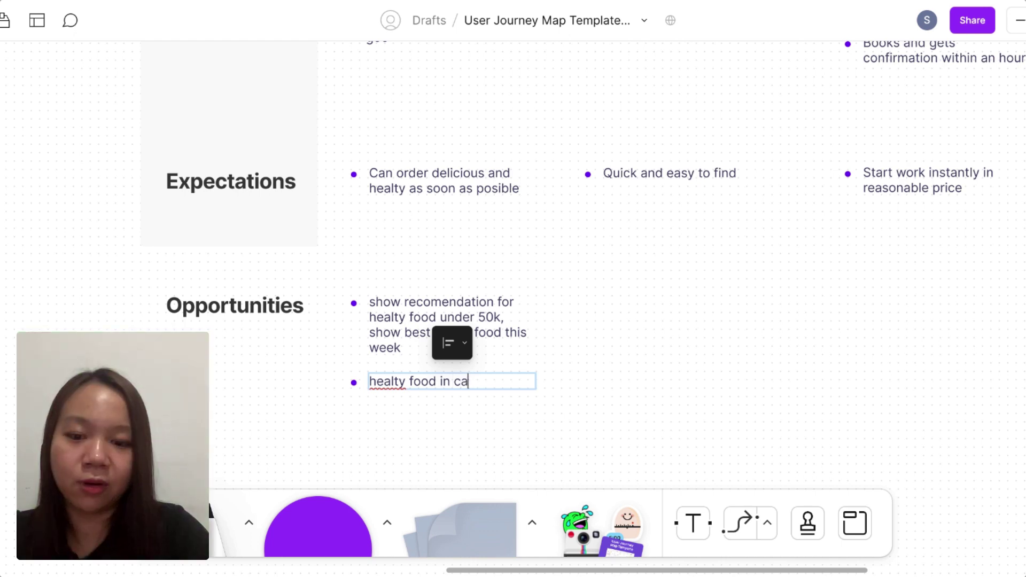
key("BackSpace")
key("BackSpace")
type("fo")
key("BackSpace")
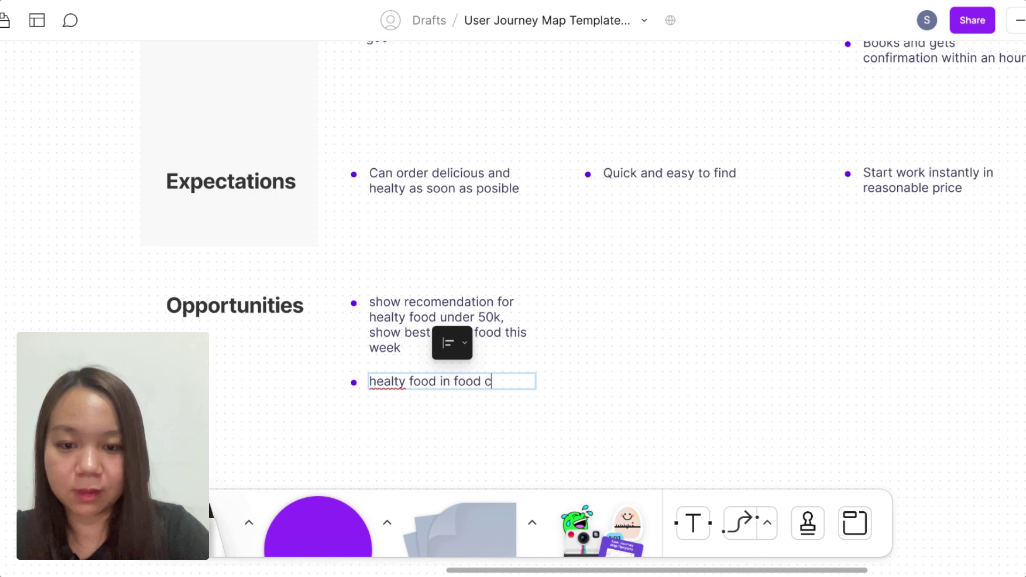
type("ato")
key("BackSpace")
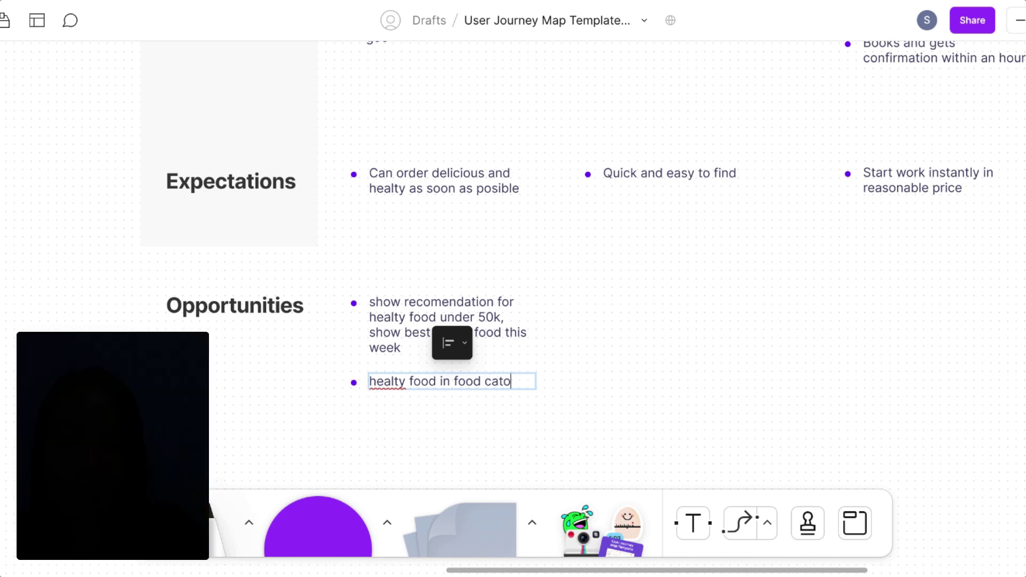
type("z")
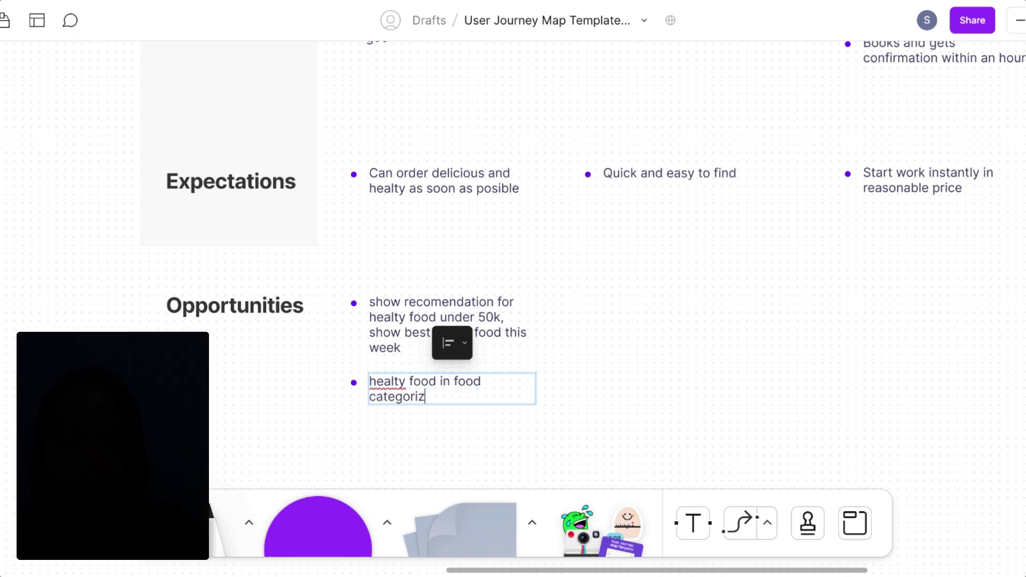
type("ation")
key("Escape")
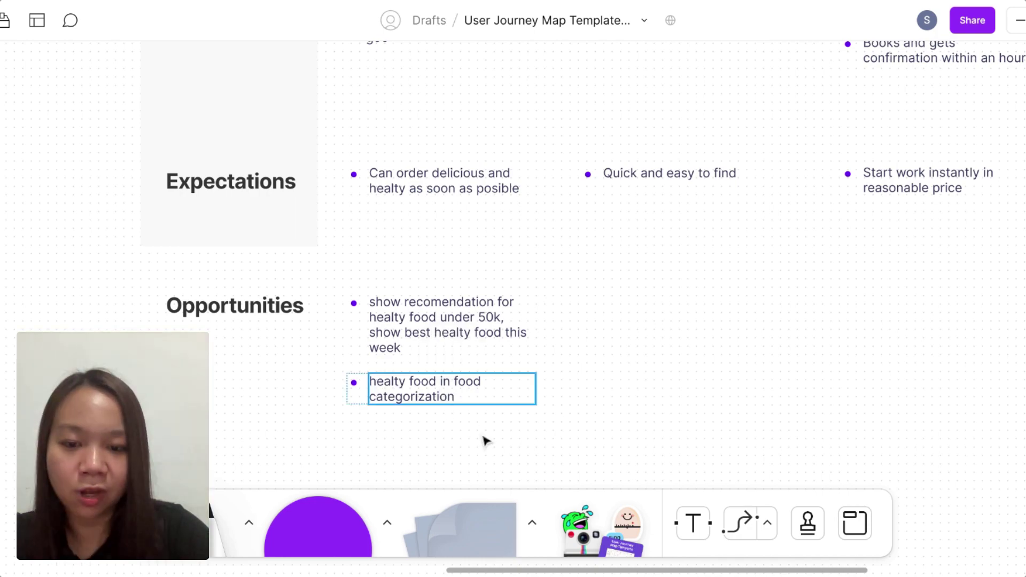
scroll(485, 439, "down", 2)
scroll(478, 430, "down", 2)
left_click(479, 430)
scroll(483, 366, "up", 1)
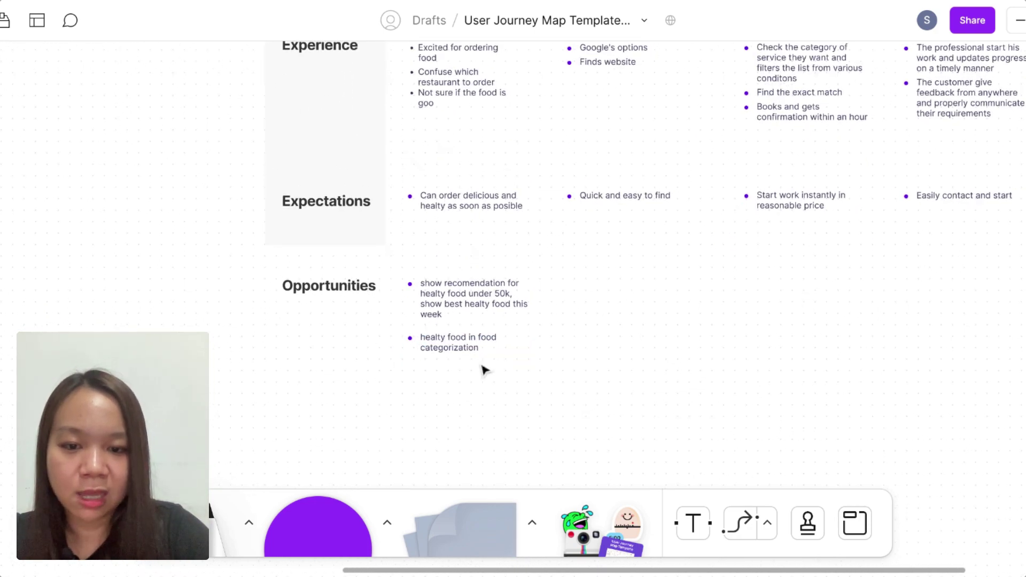
scroll(428, 275, "up", 3)
scroll(428, 277, "up", 2)
scroll(428, 277, "down", 2)
scroll(428, 279, "down", 1)
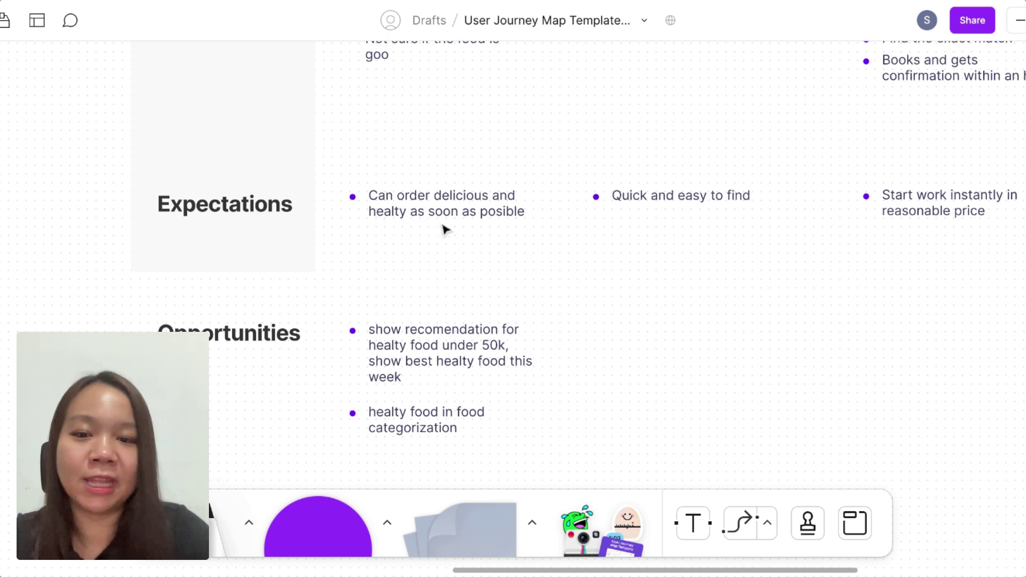
scroll(448, 275, "down", 2)
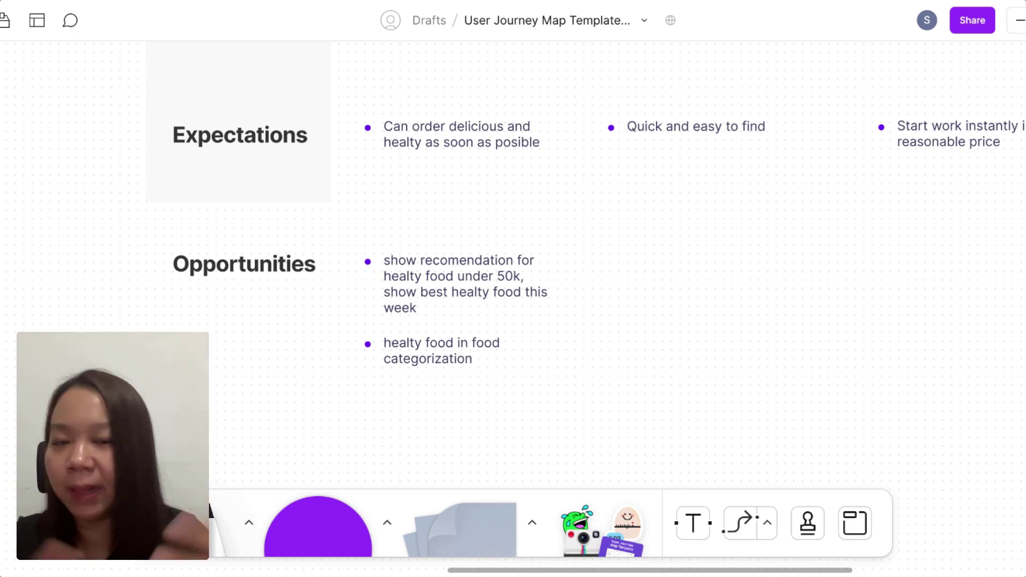
scroll(388, 272, "down", 2)
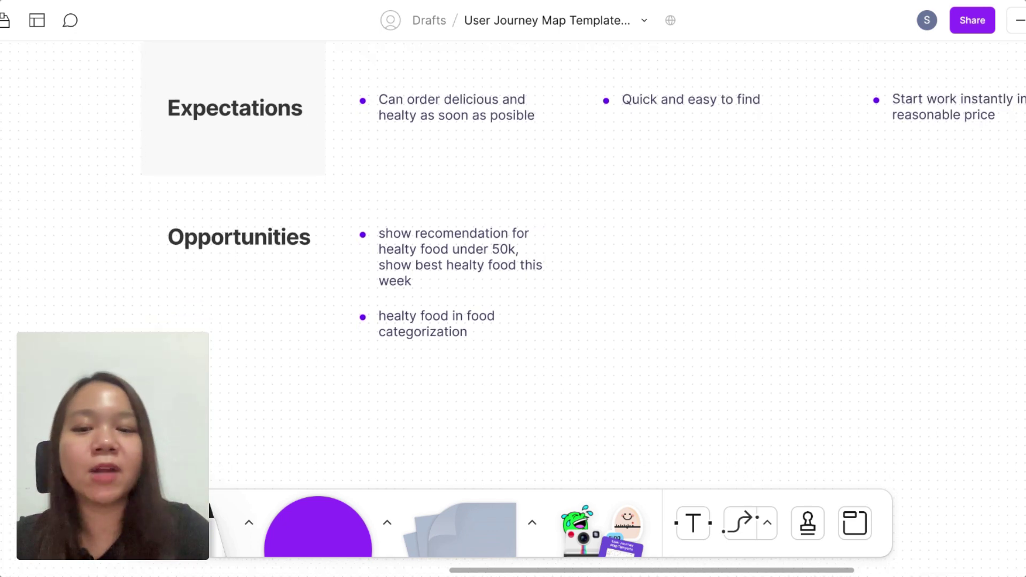
scroll(389, 272, "down", 2)
scroll(418, 305, "up", 2)
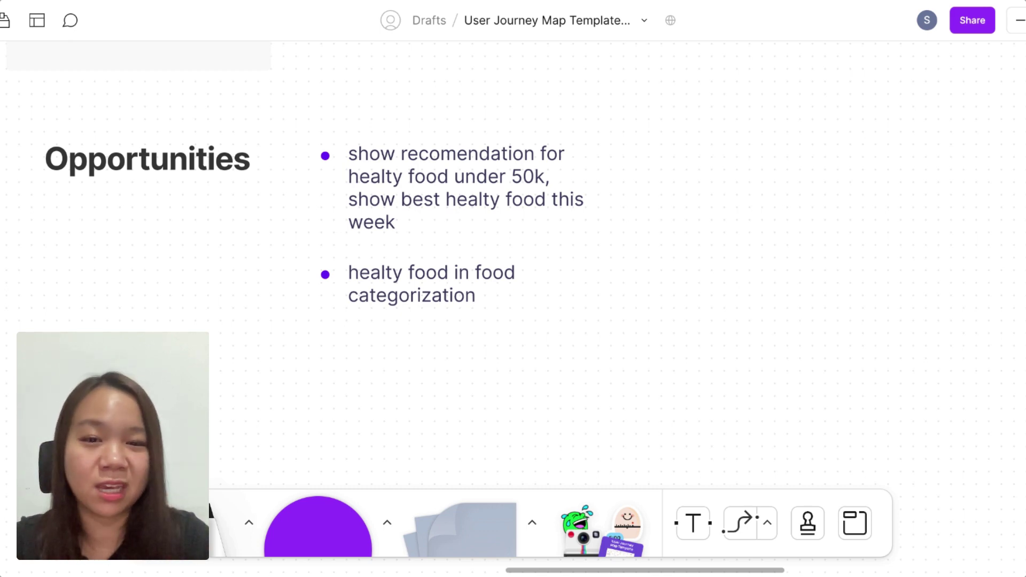
scroll(417, 295, "down", 5)
scroll(417, 296, "down", 1)
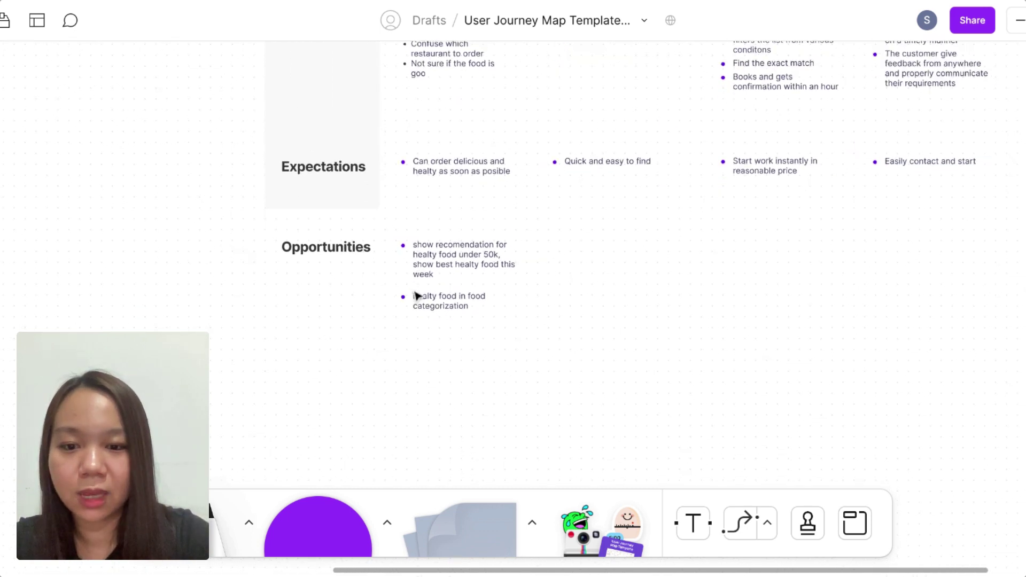
scroll(434, 305, "up", 3)
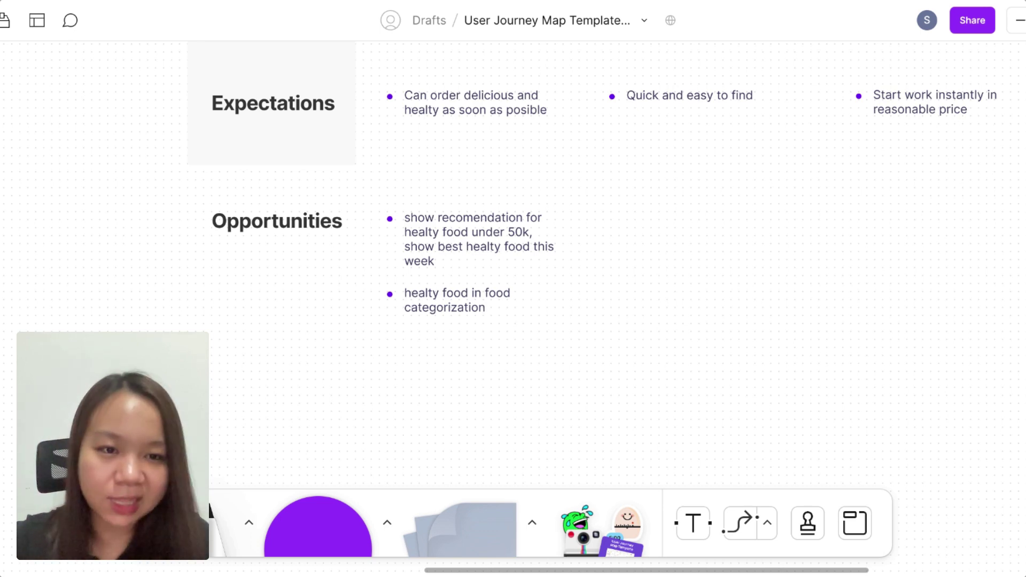
scroll(513, 267, "up", 1)
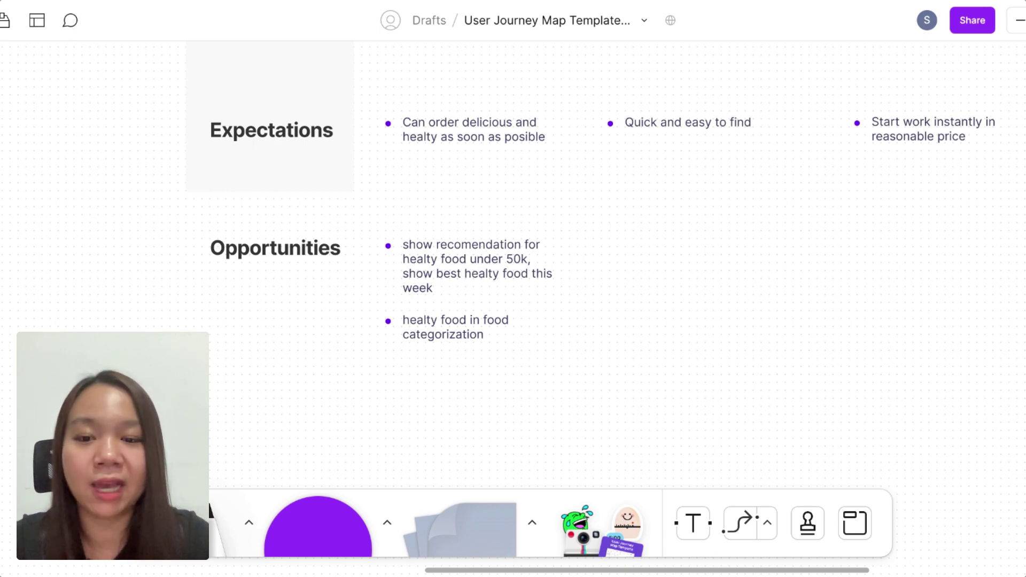
Duplicate the Opportunities heading below it and rename the copy 'Touch Point'.
left_click(337, 250)
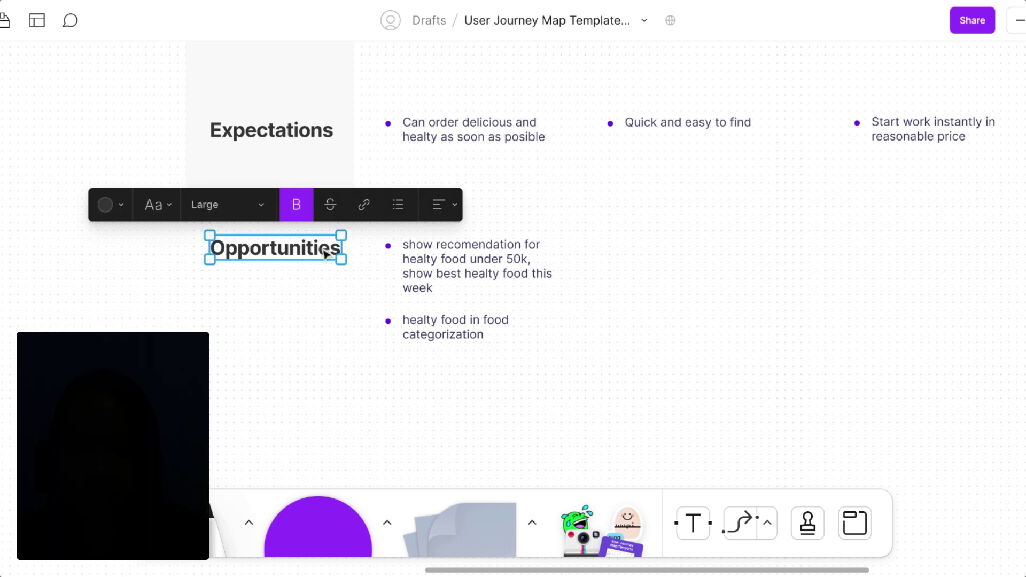
key("ctrl+d")
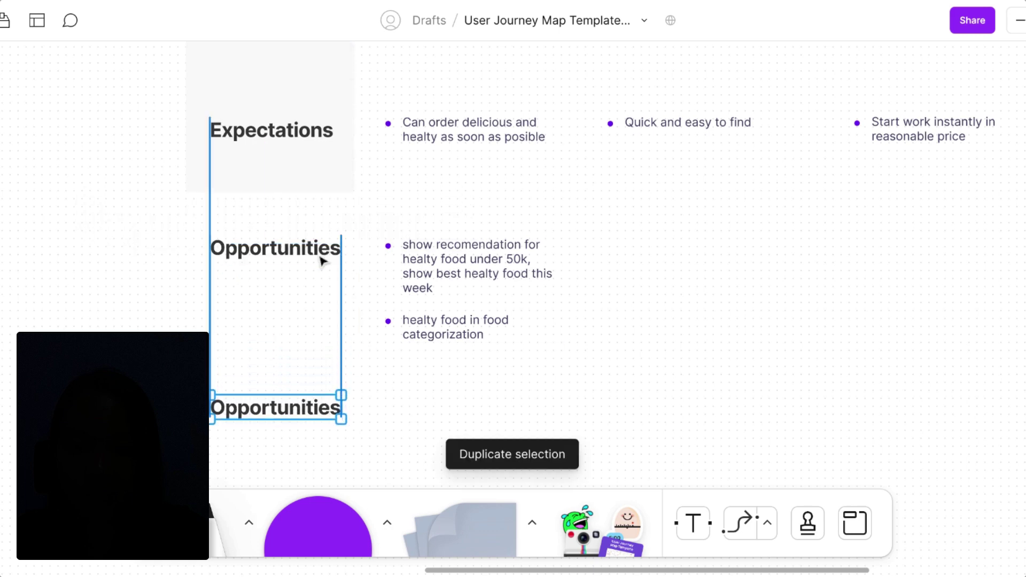
double_click(311, 415)
key("ctrl+a")
type("Touc")
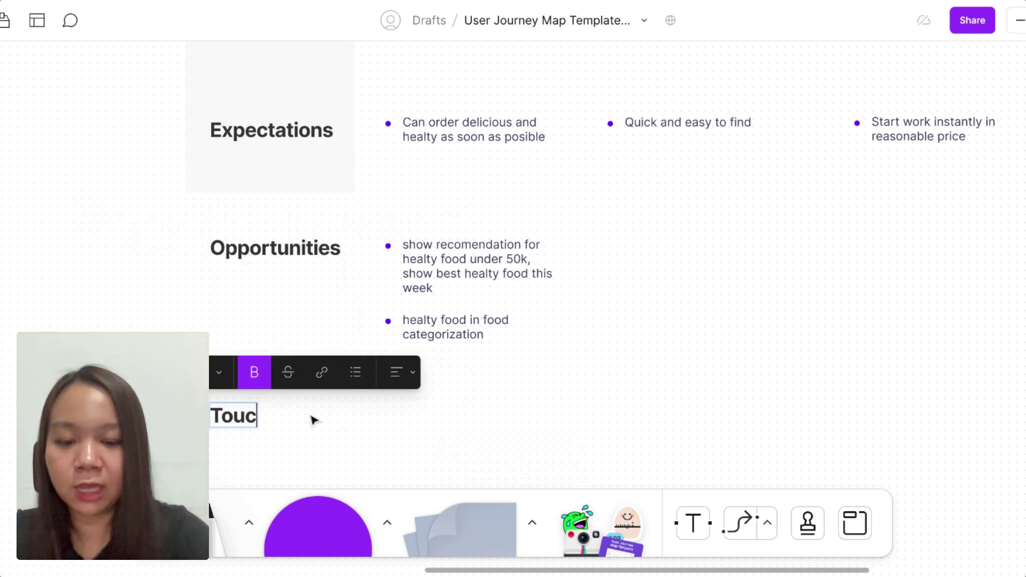
type("h Poin")
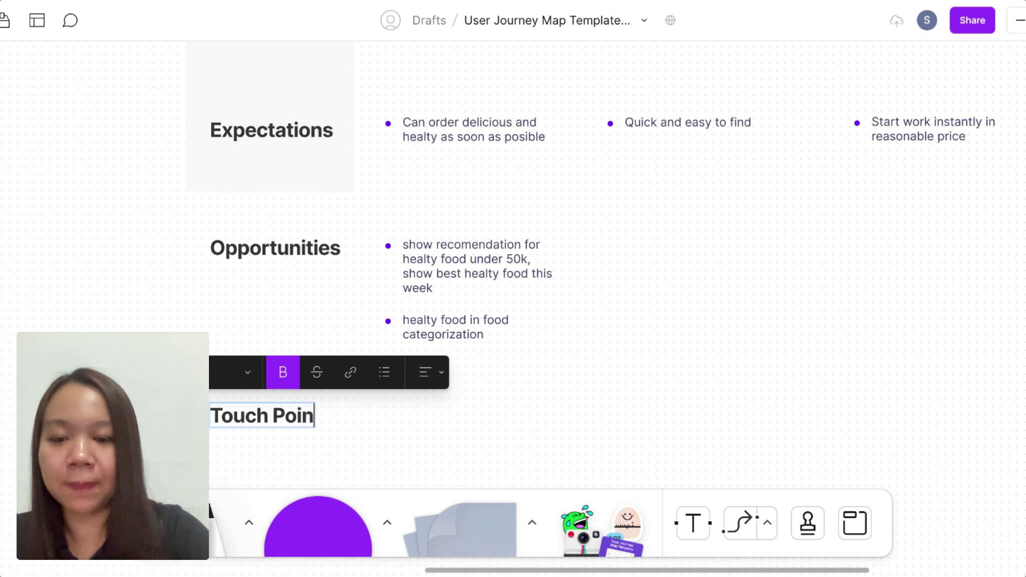
type("t")
key("Escape")
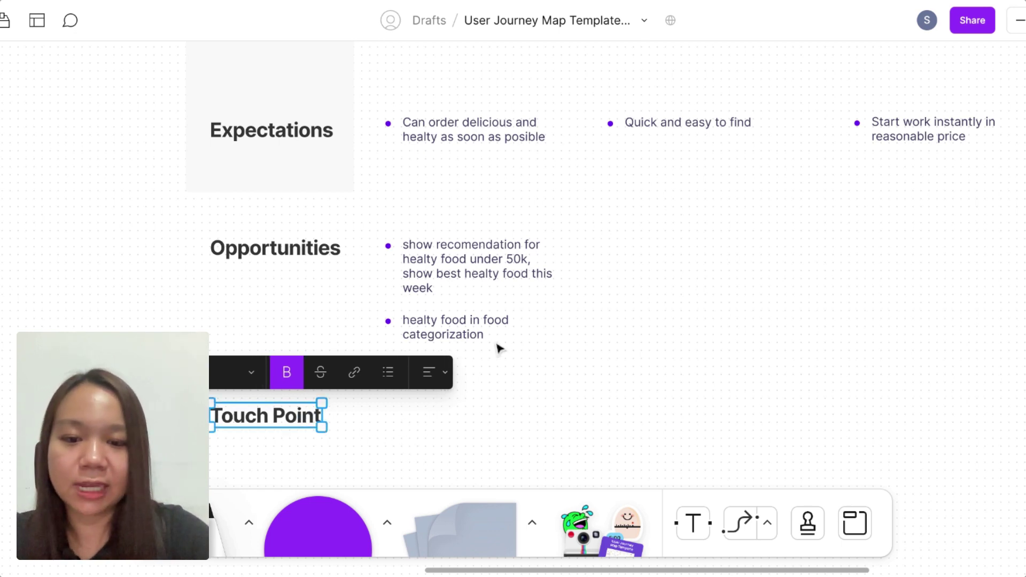
left_click(410, 336)
double_click(439, 329)
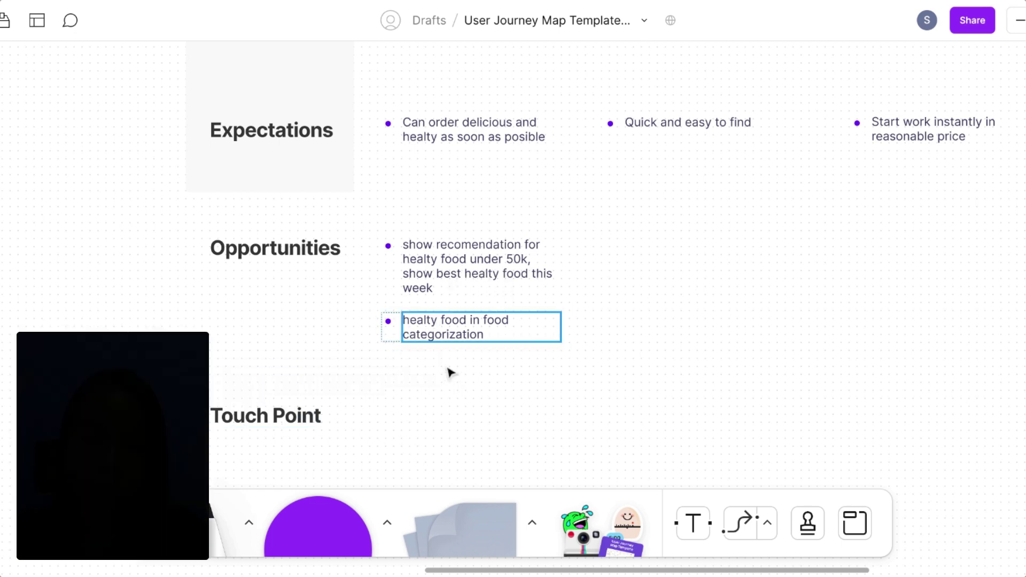
Copy the categorization bullet into the Touch Point row as 'mobile app', aligned with its heading.
left_click(456, 348)
key("ctrl+d")
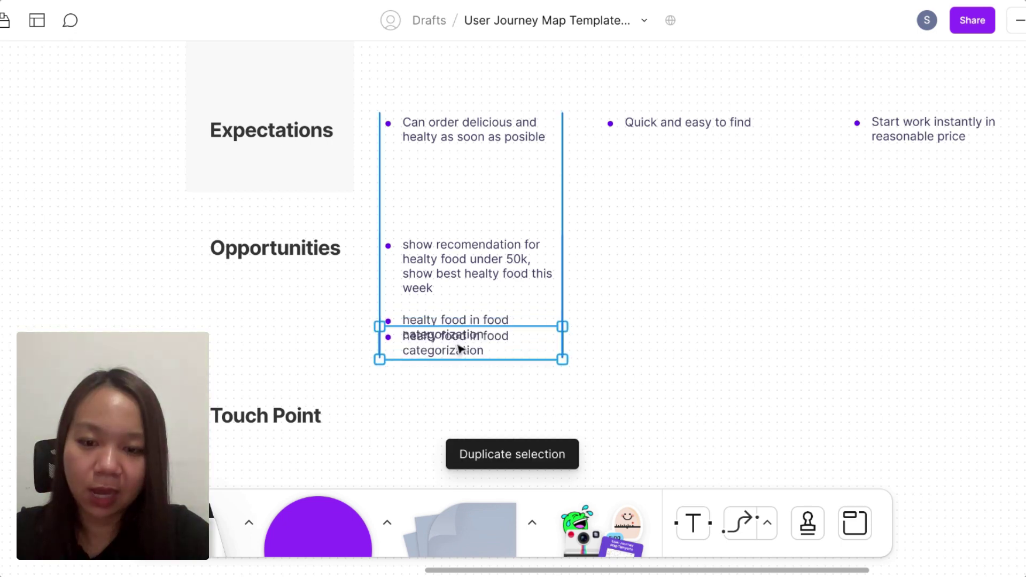
key("shift+Down")
key("shift+Down")
key("shift+Down")
key("Return")
type("m")
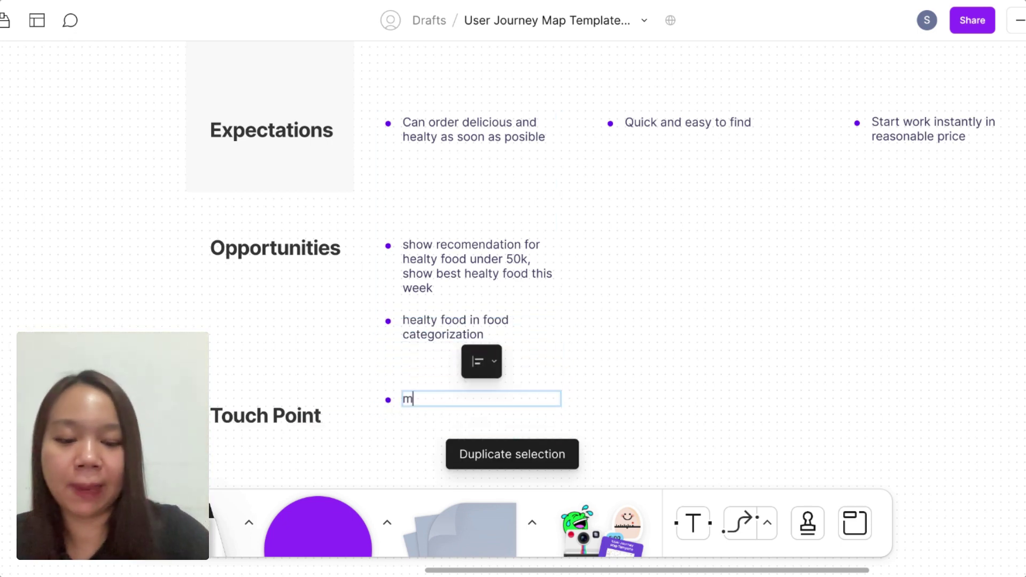
type("obile")
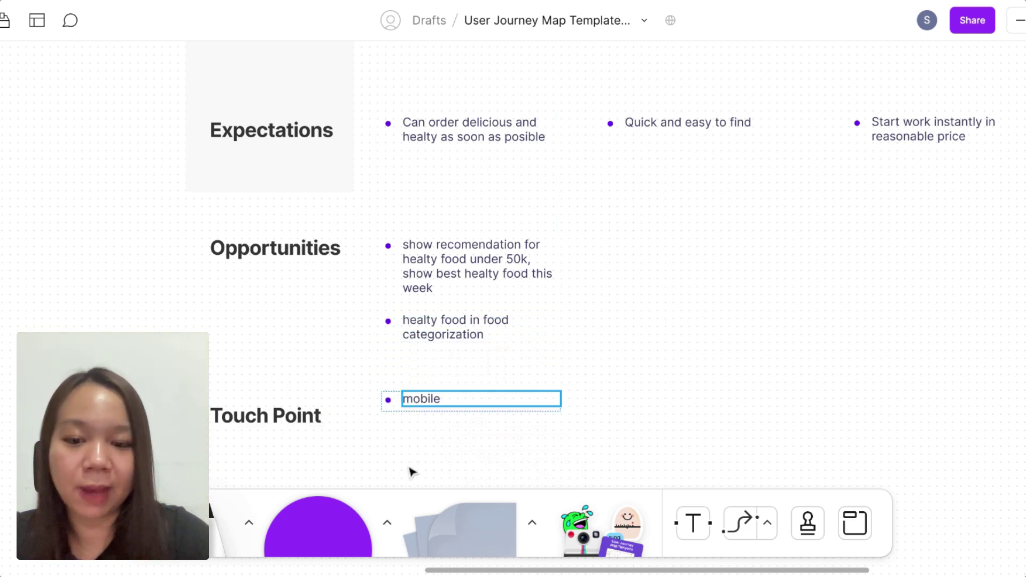
key("Escape")
double_click(441, 401)
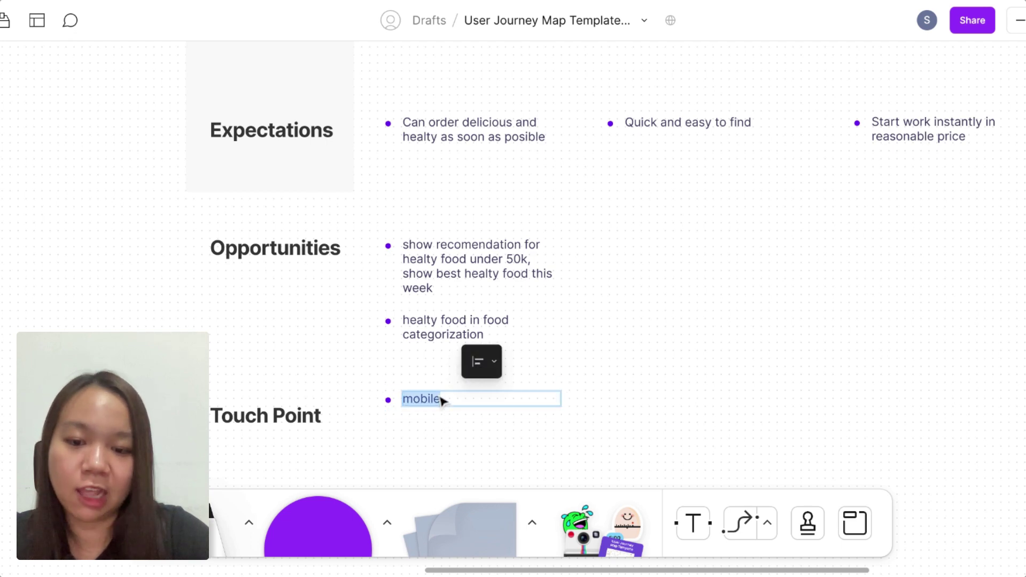
left_click(470, 396)
type("app")
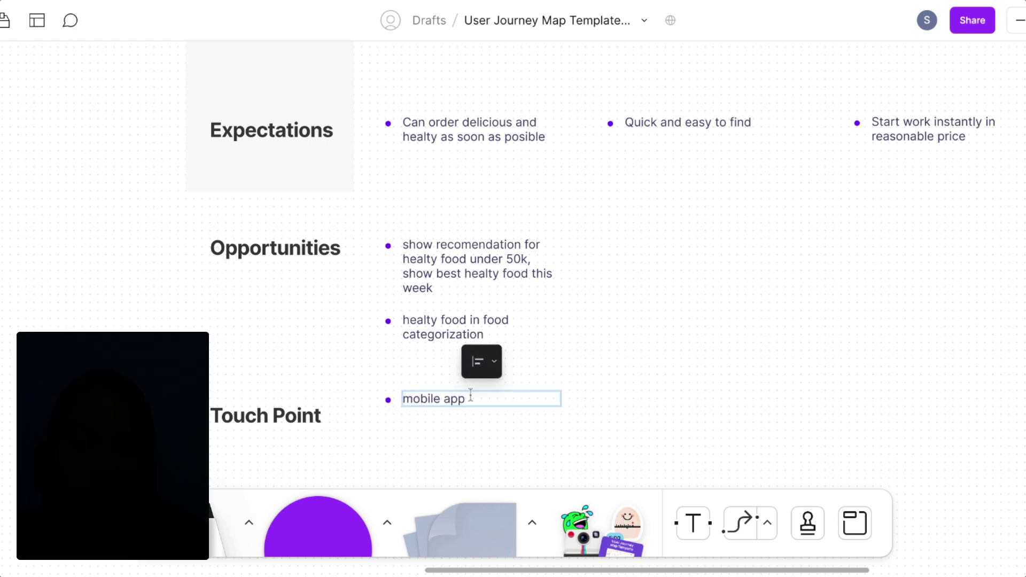
key("Escape")
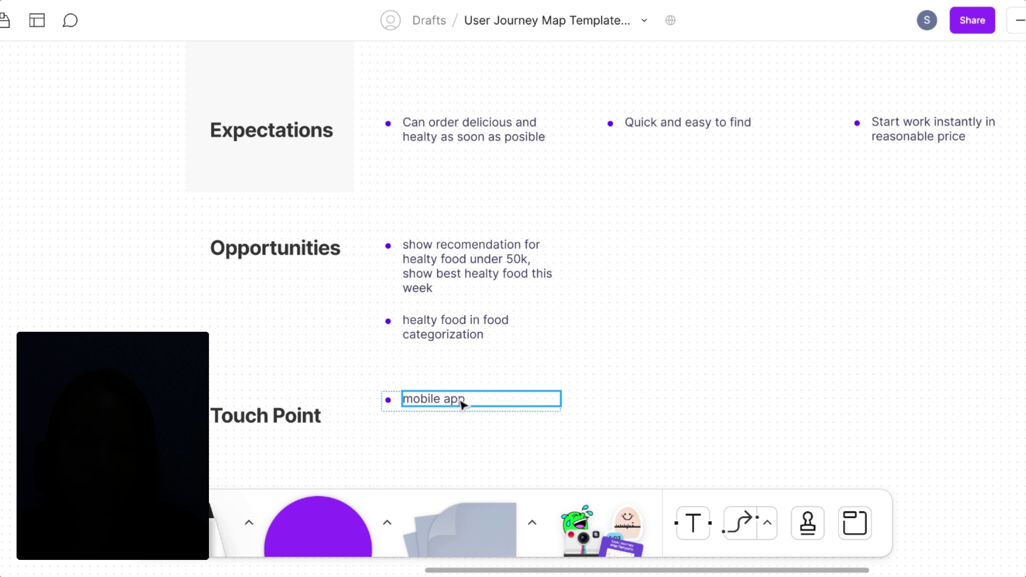
left_click(460, 451)
left_click_drag(462, 397, 460, 423)
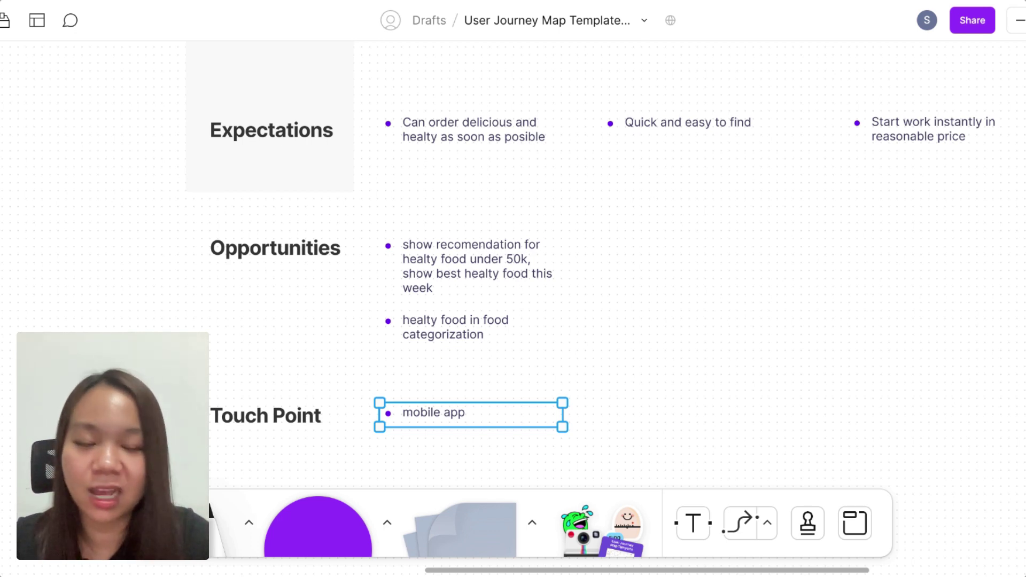
scroll(454, 417, "down", 3)
scroll(454, 417, "down", 3)
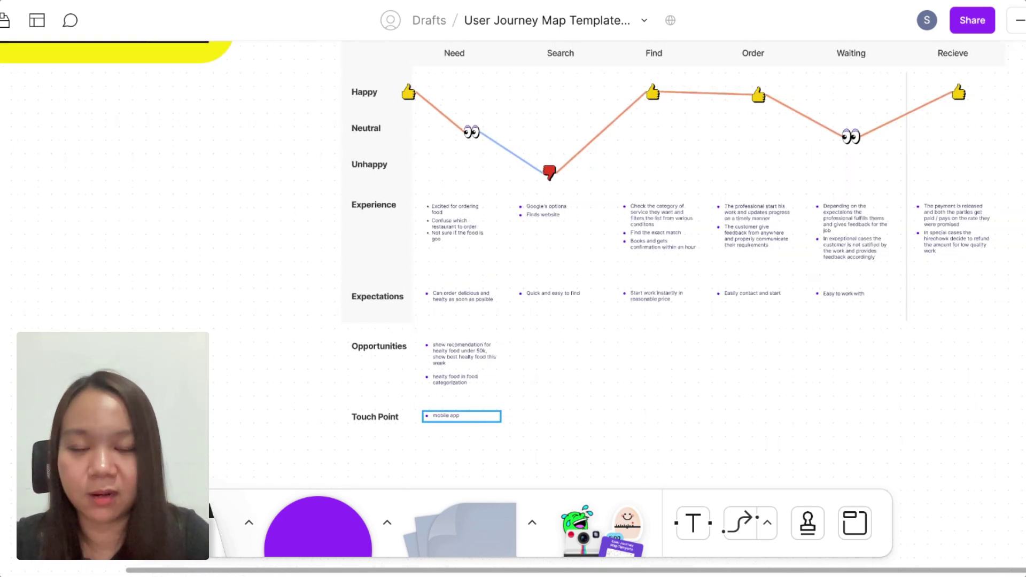
scroll(410, 103, "up", 1)
scroll(409, 102, "up", 1)
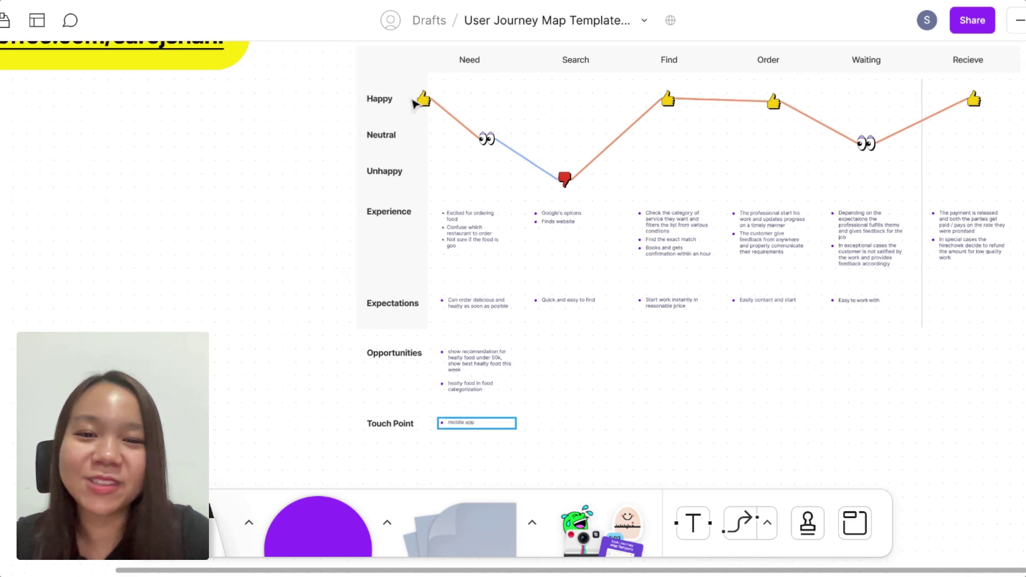
scroll(409, 102, "up", 2)
scroll(438, 205, "up", 2)
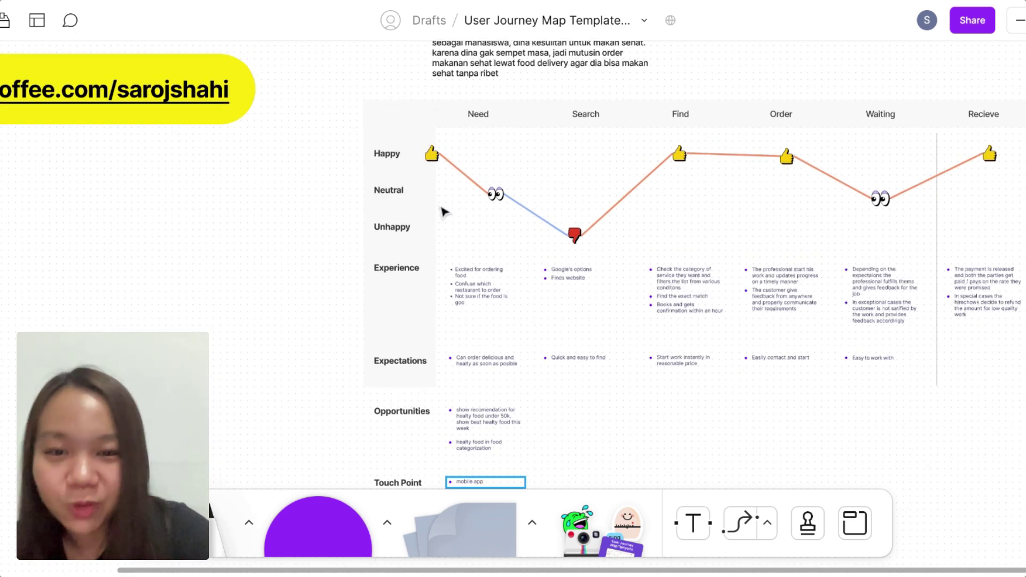
scroll(438, 205, "up", 3)
left_click(427, 128)
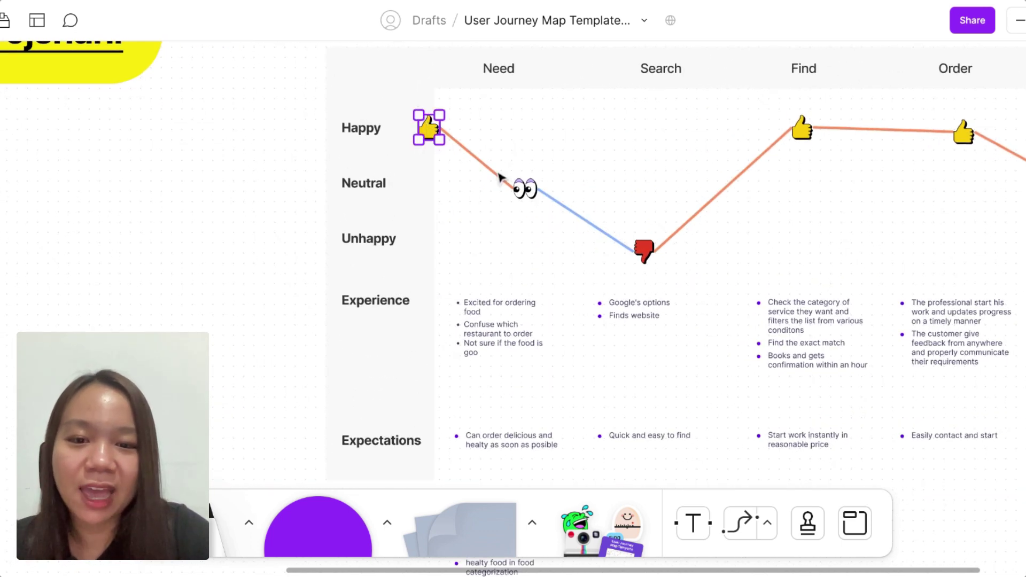
scroll(500, 177, "up", 1)
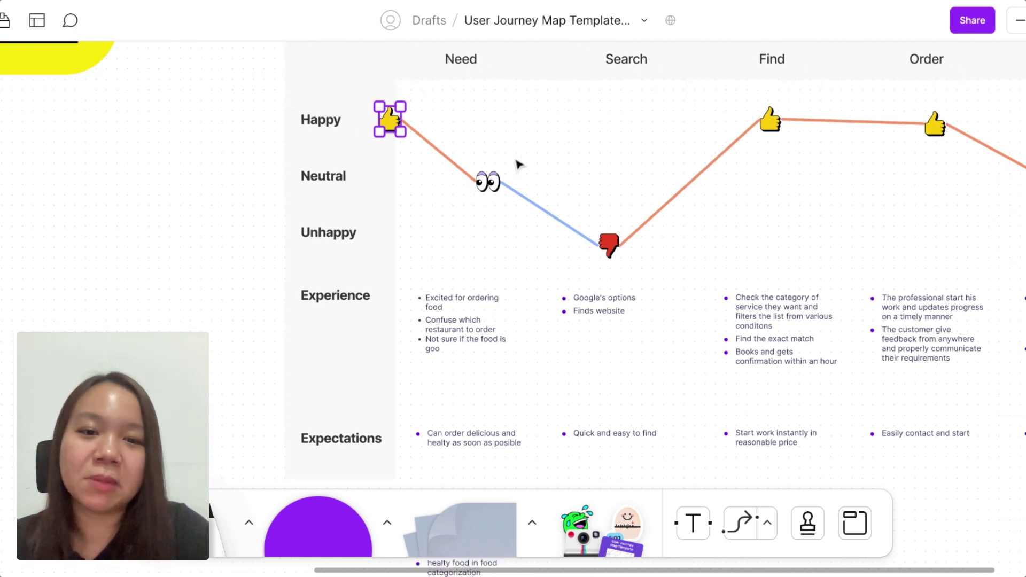
scroll(518, 165, "right", 2)
scroll(476, 126, "right", 4)
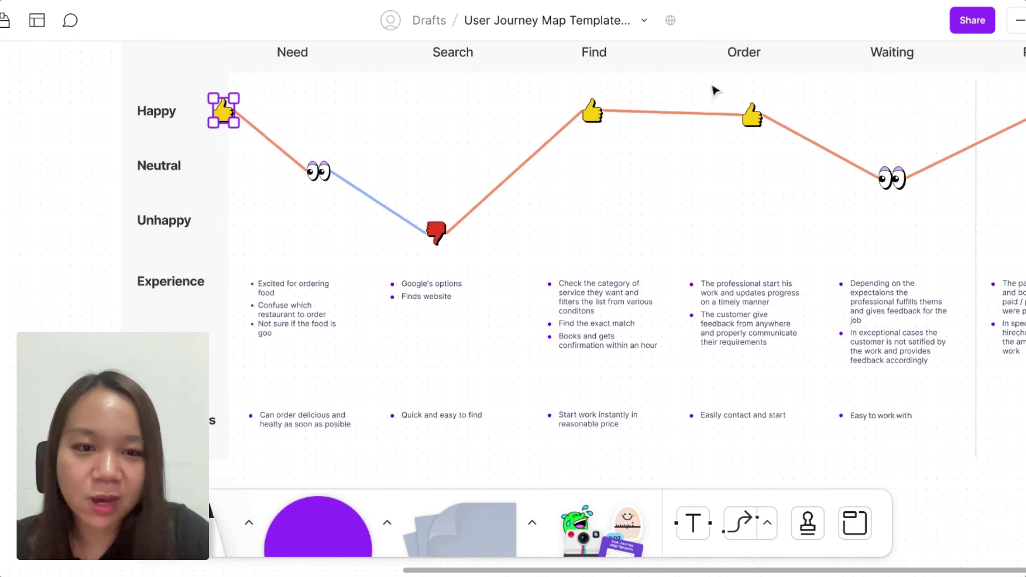
scroll(888, 68, "down", 3)
scroll(888, 69, "left", 2)
scroll(903, 59, "down", 2)
scroll(903, 60, "left", 1)
scroll(903, 60, "down", 1)
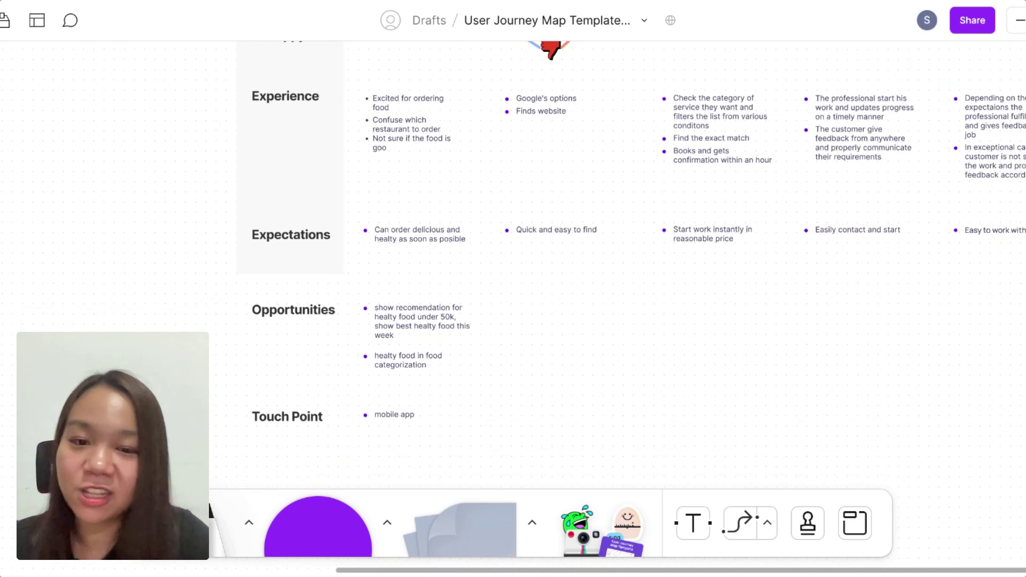
scroll(582, 314, "down", 2)
scroll(581, 314, "down", 2)
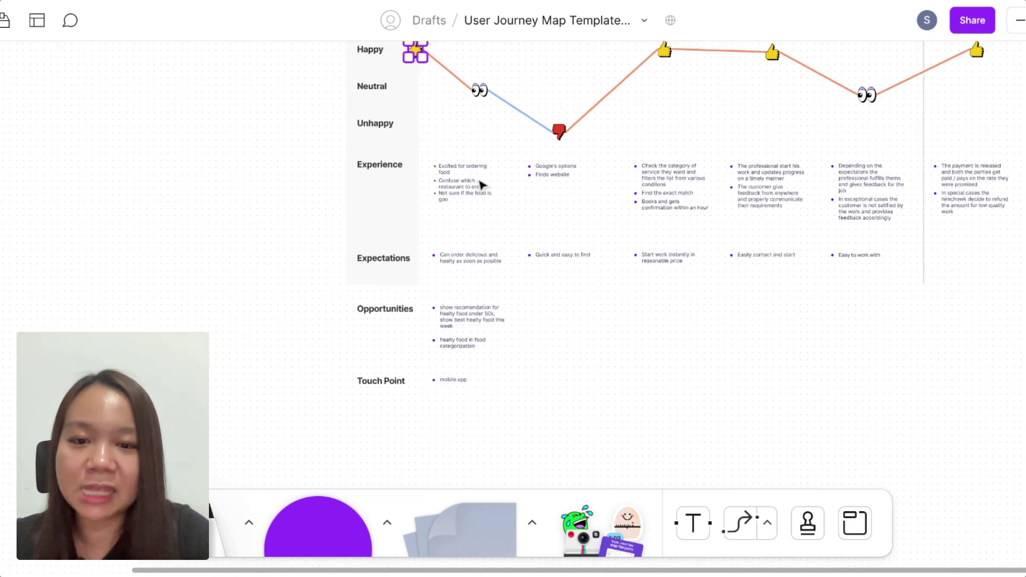
scroll(474, 272, "up", 2)
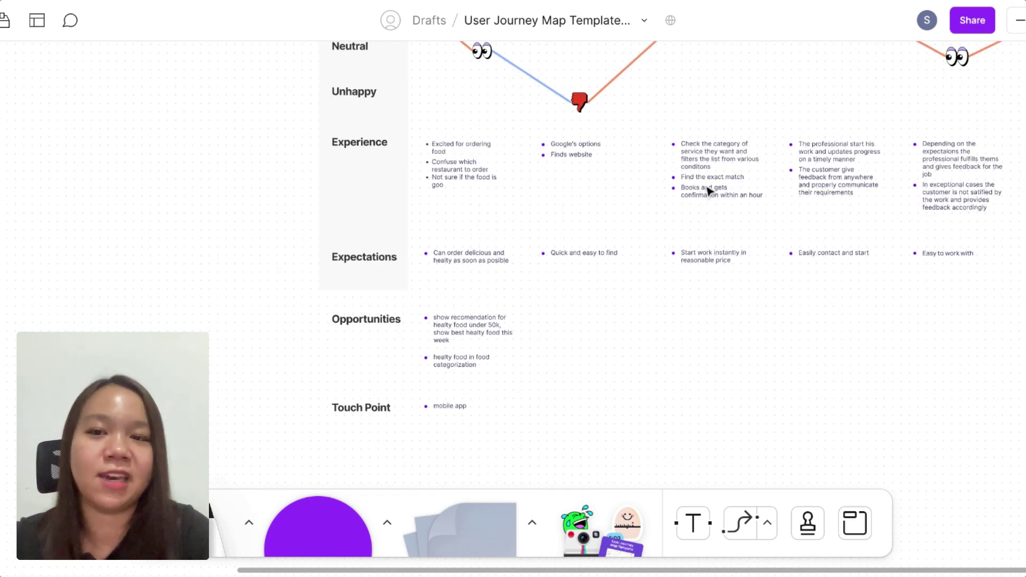